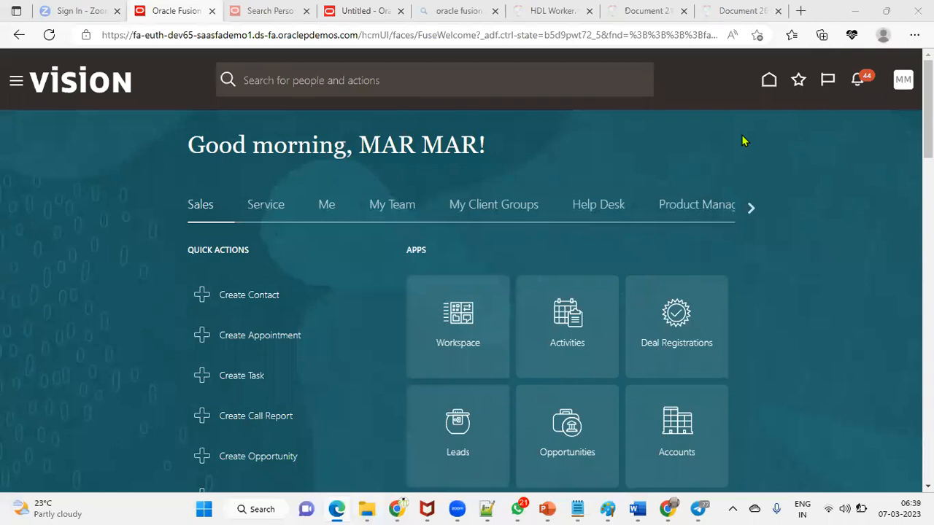
# Step: Show the Oracle Fusion home page in full-screen view
pyautogui.click(914, 34)
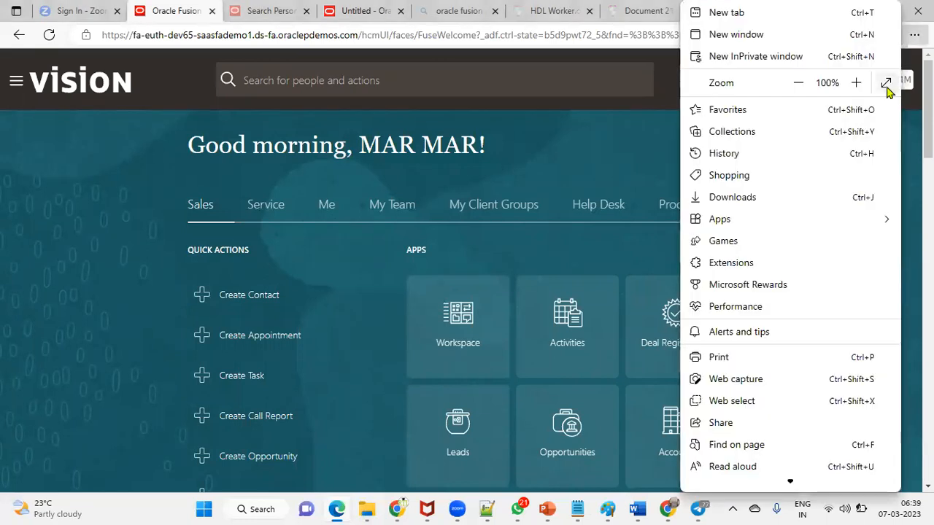
pyautogui.click(887, 84)
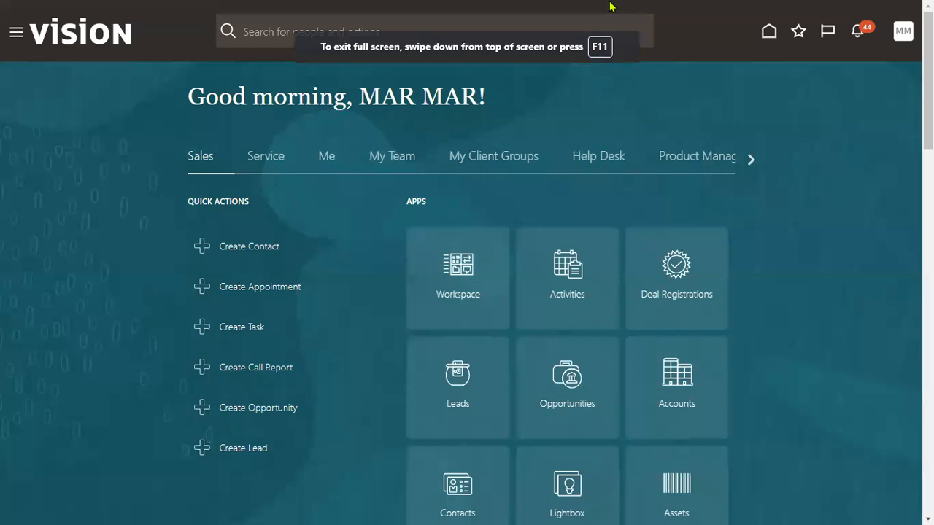
pyautogui.moveTo(603, 6)
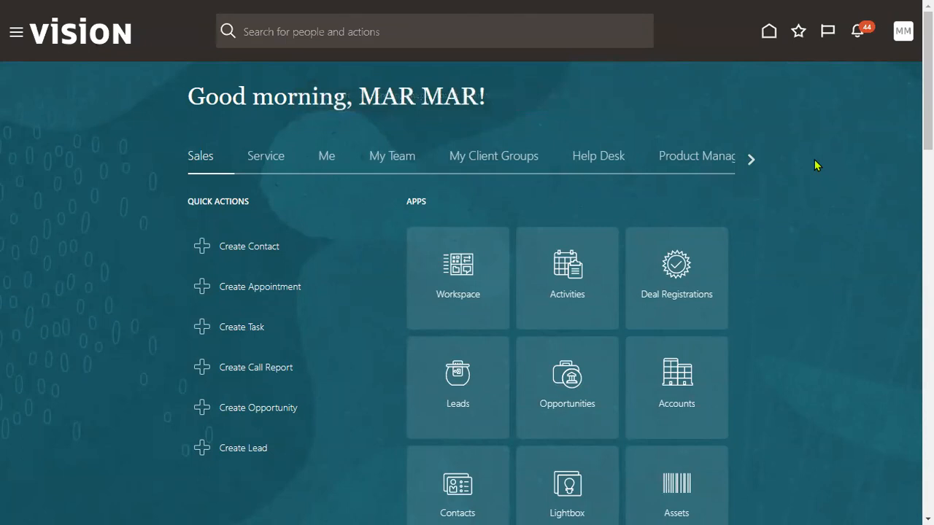
# Step: Open the Setup and Maintenance work area from the home page's administration settings
pyautogui.click(15, 35)
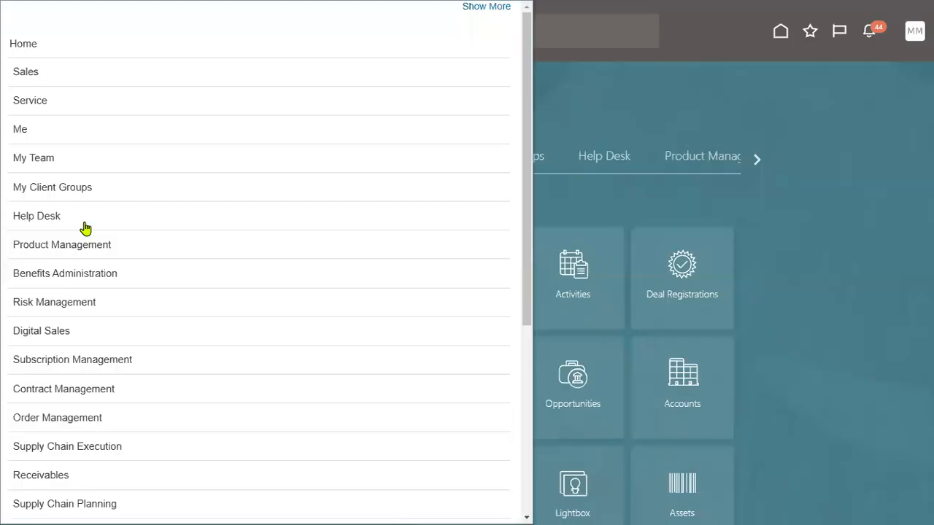
pyautogui.click(794, 92)
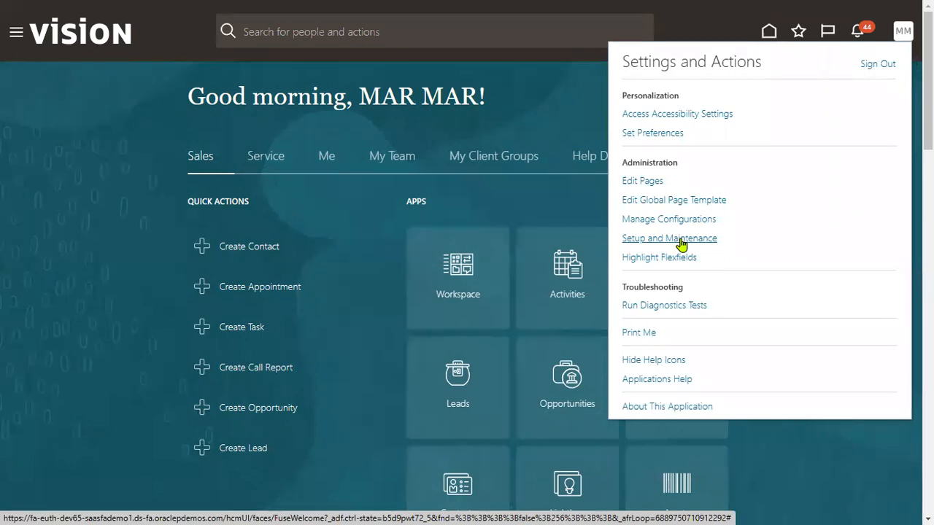
pyautogui.click(681, 241)
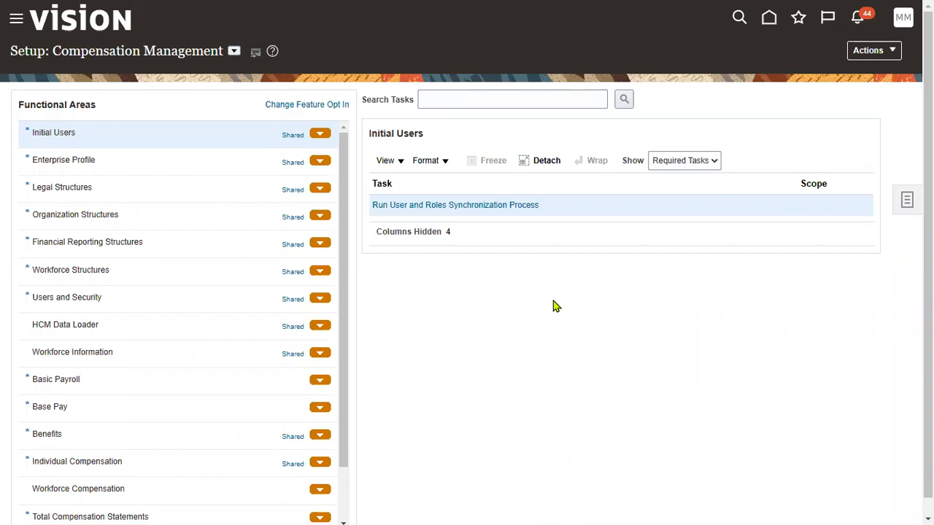
# Step: Look through the administration settings and the offerings selectable for the setup page, leaving Compensation Management selected
pyautogui.click(906, 22)
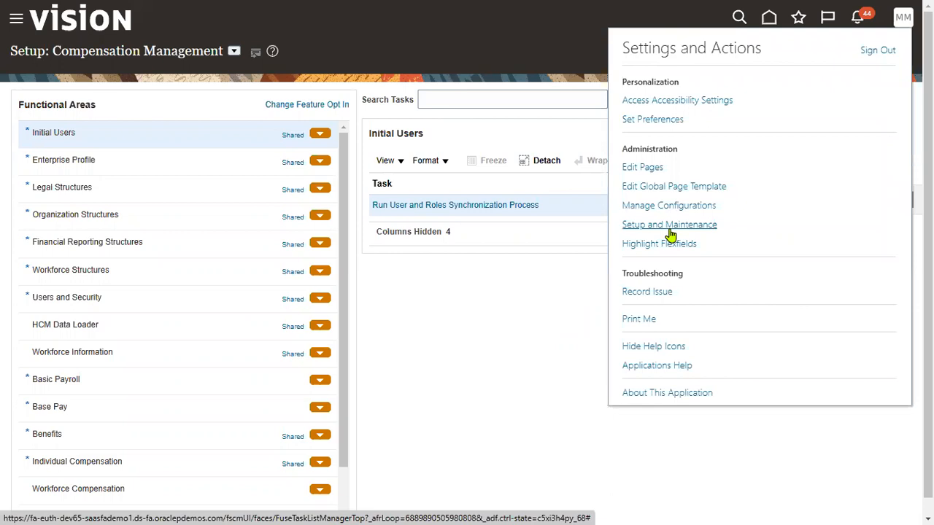
pyautogui.click(475, 336)
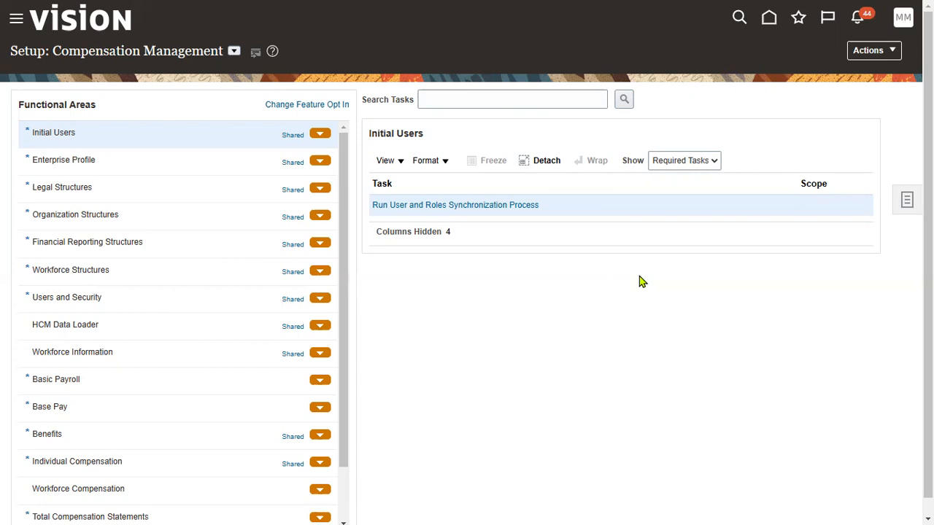
pyautogui.click(234, 53)
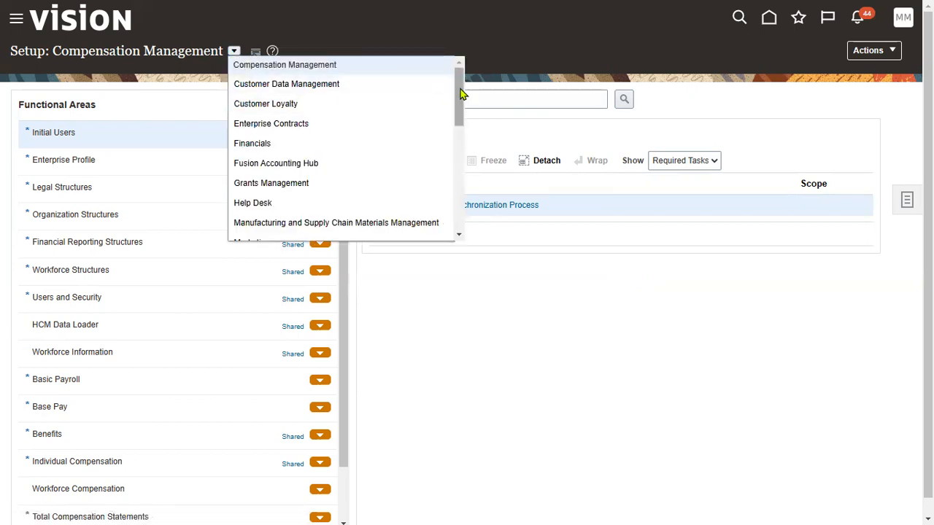
pyautogui.moveTo(460, 90); pyautogui.dragTo(292, 77)
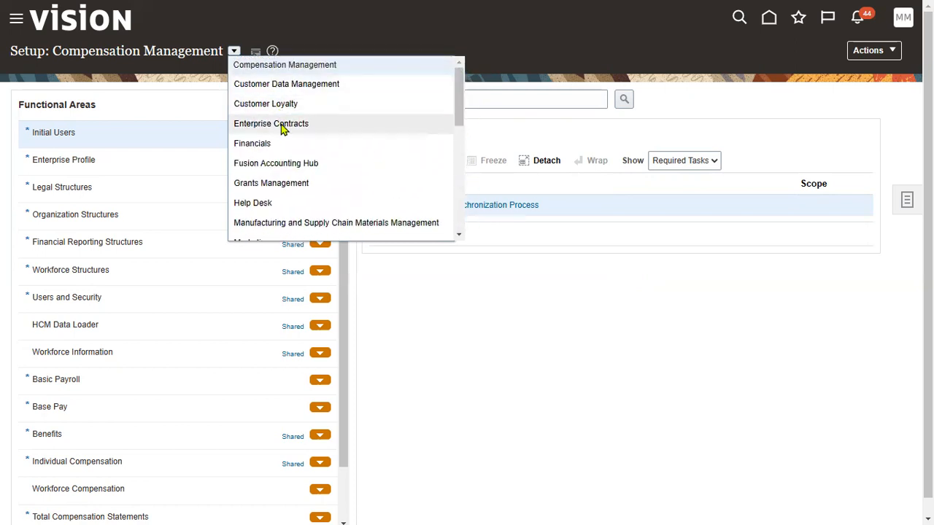
pyautogui.scroll(-1, 292, 227)
pyautogui.scroll(-4, 291, 226)
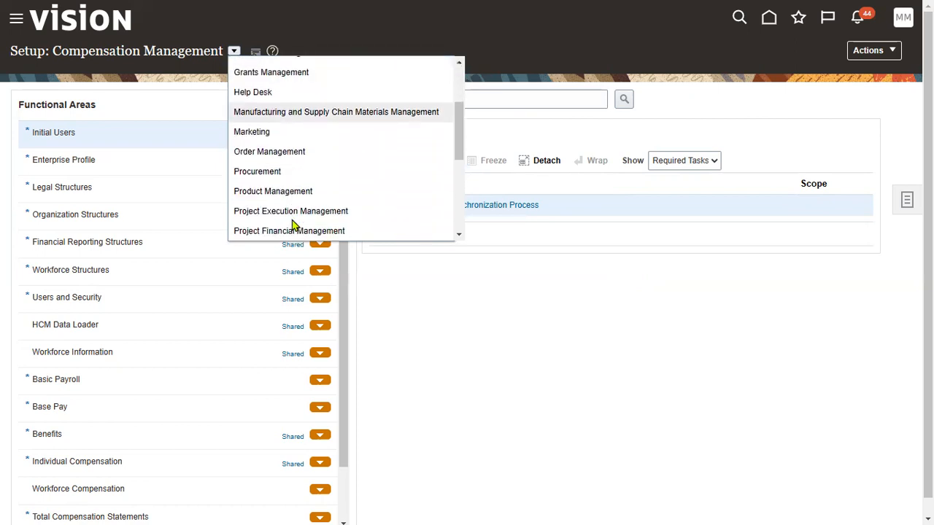
pyautogui.click(723, 100)
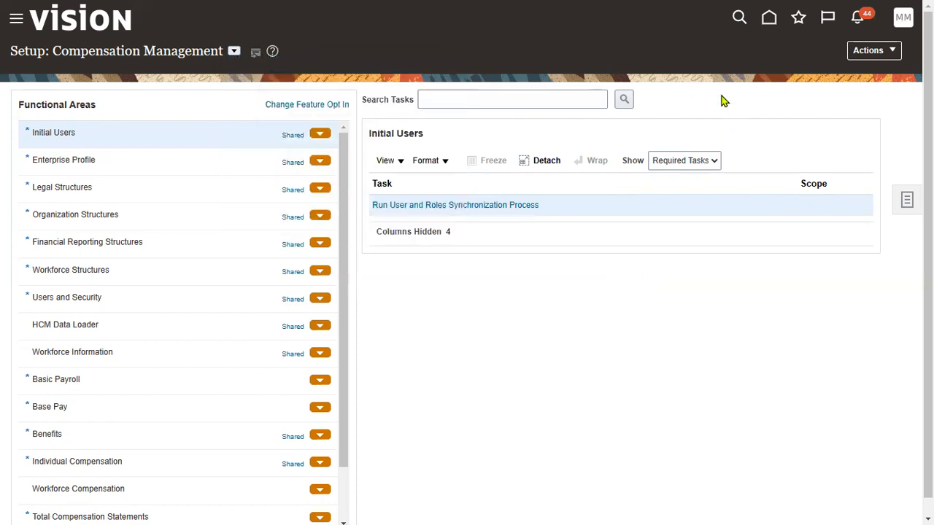
# Step: Go to the Offerings page from the Compensation Management setup and highlight its title
pyautogui.click(883, 57)
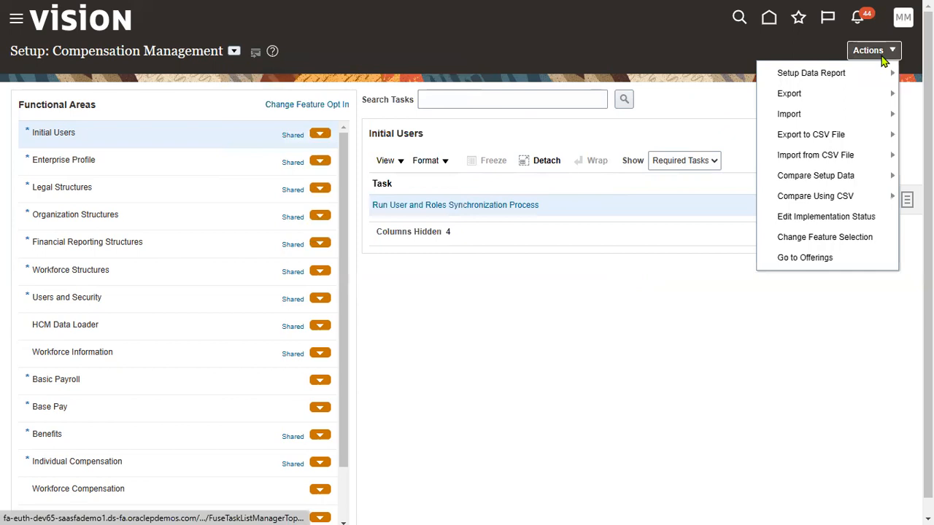
pyautogui.click(806, 258)
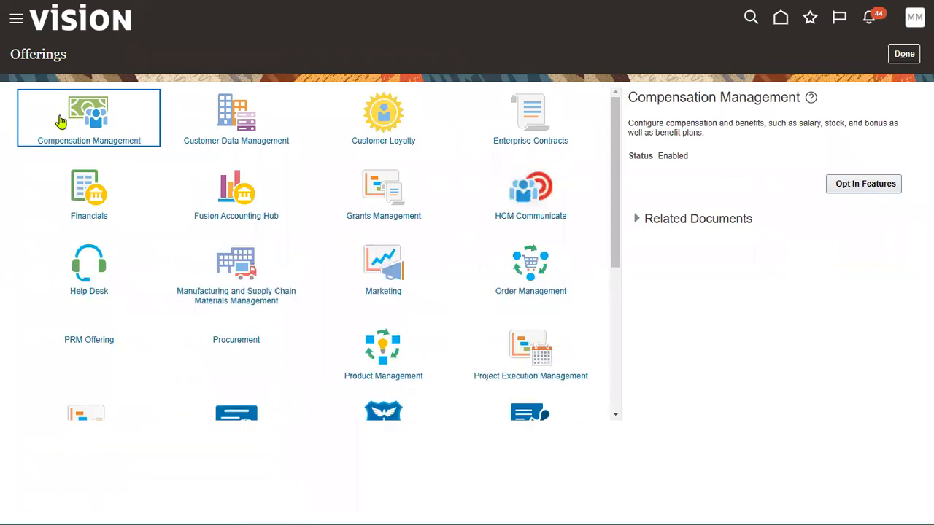
pyautogui.moveTo(11, 54); pyautogui.dragTo(76, 58)
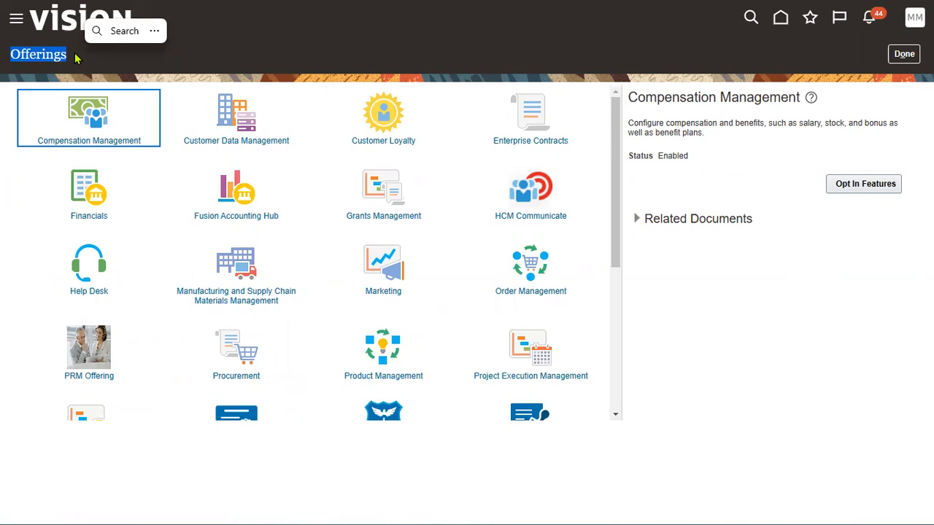
# Step: Switch to Excel, maximize its window and open the recent workbook Fusion HCM MAT
pyautogui.press('super')
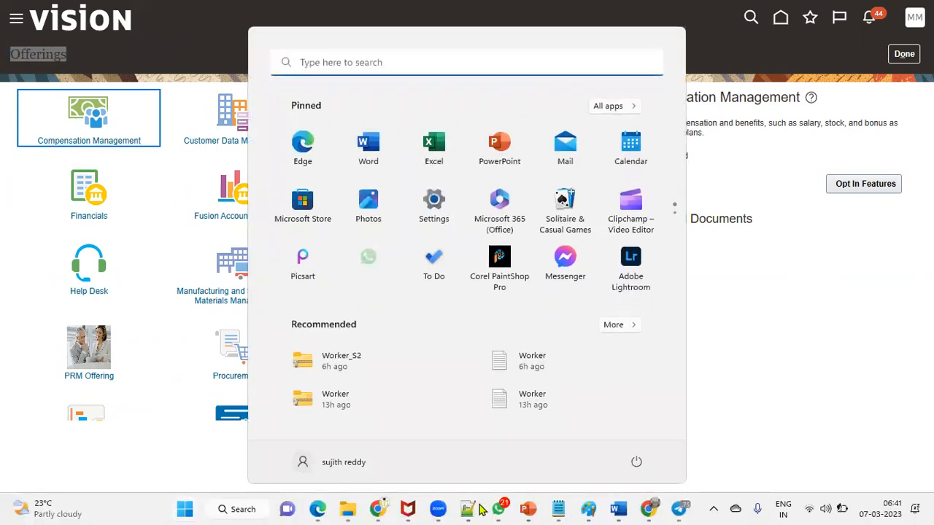
pyautogui.click(239, 509)
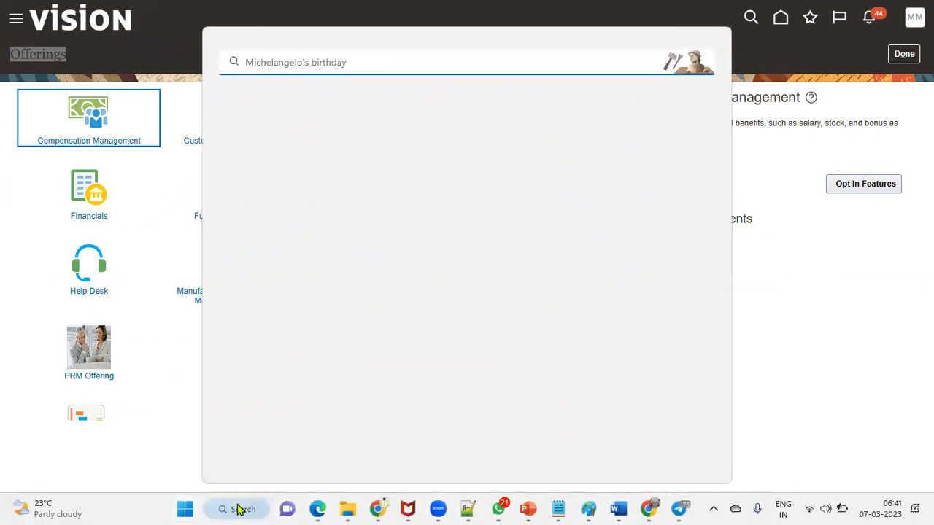
pyautogui.write('ex')
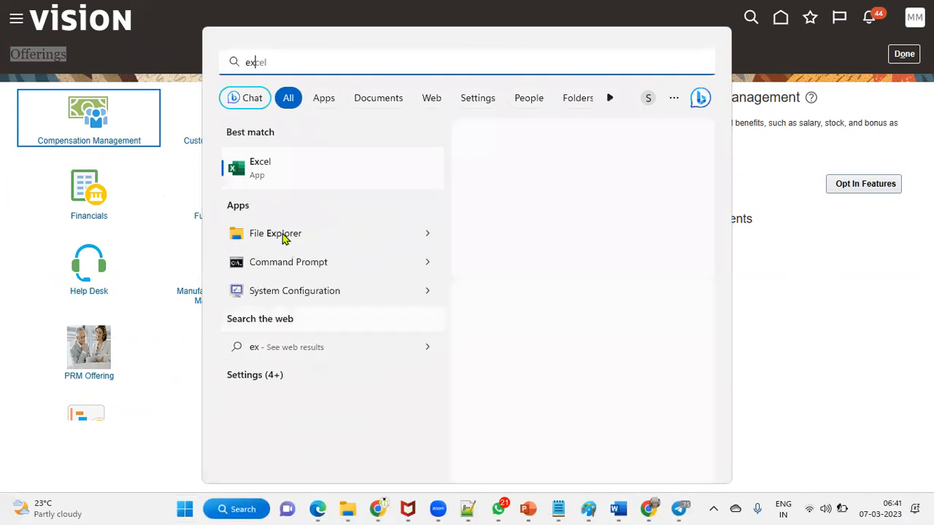
pyautogui.write('cel')
pyautogui.press('Return')
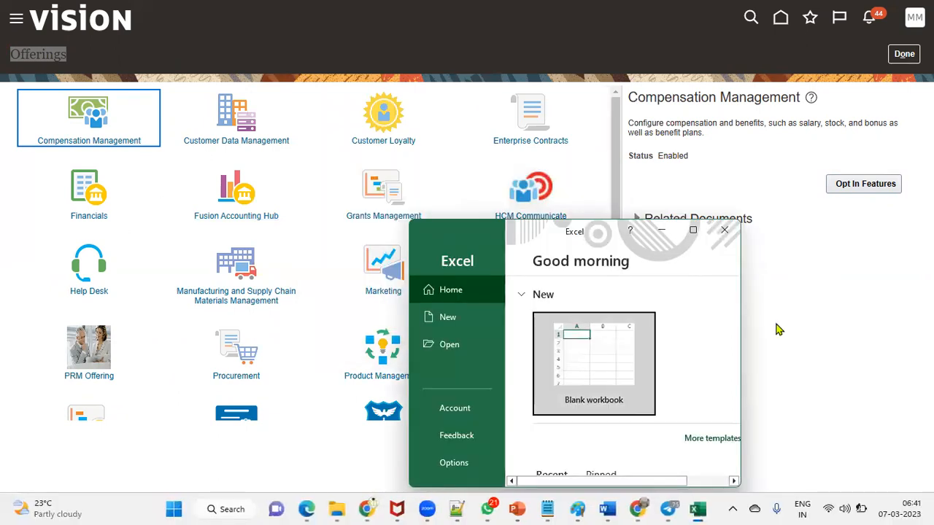
pyautogui.click(691, 231)
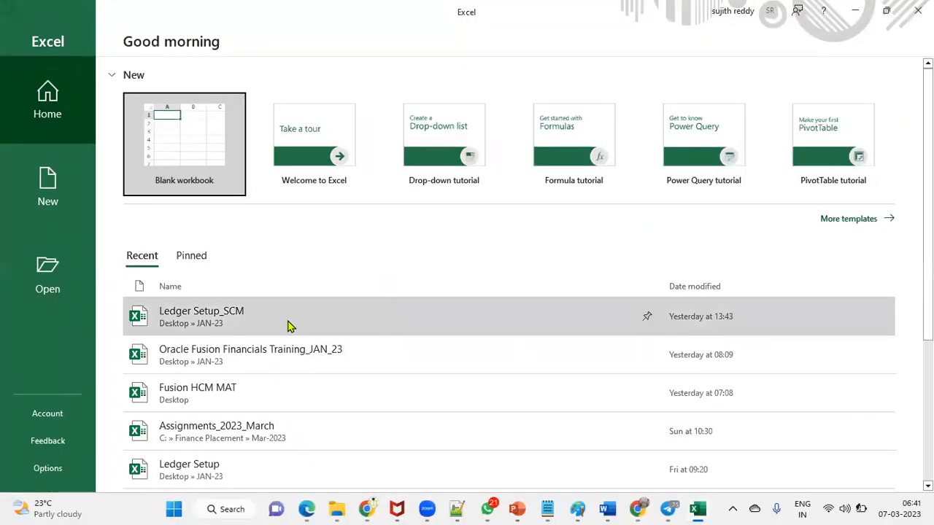
pyautogui.click(285, 408)
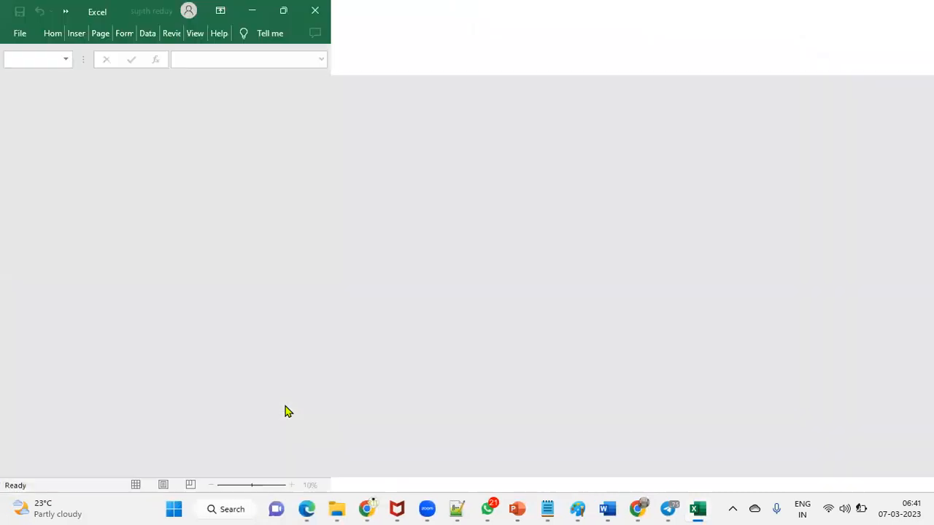
# Step: Review the notes on cloud basics, cloud companies and Oracle Cloud, including its tools and products
pyautogui.scroll(8, 174, 263)
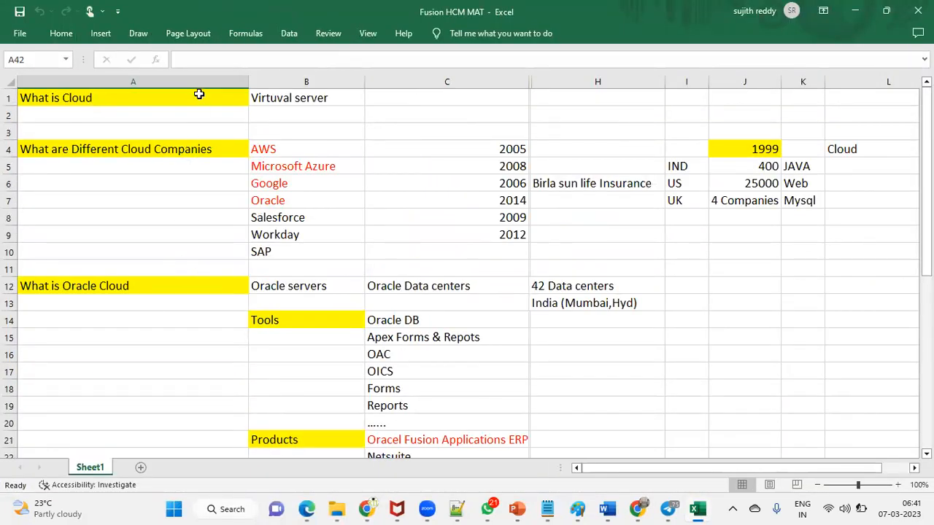
pyautogui.click(198, 94)
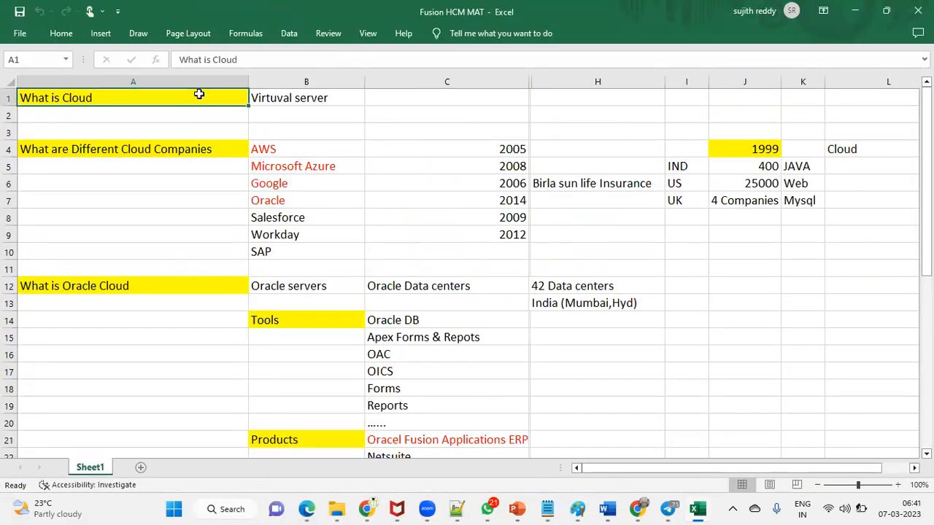
pyautogui.click(192, 145)
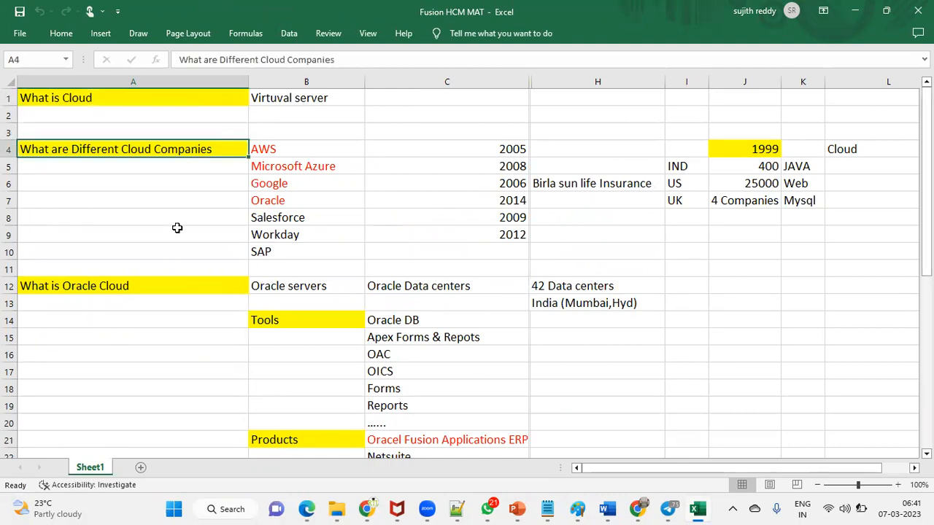
pyautogui.click(175, 285)
pyautogui.scroll(-5, 209, 310)
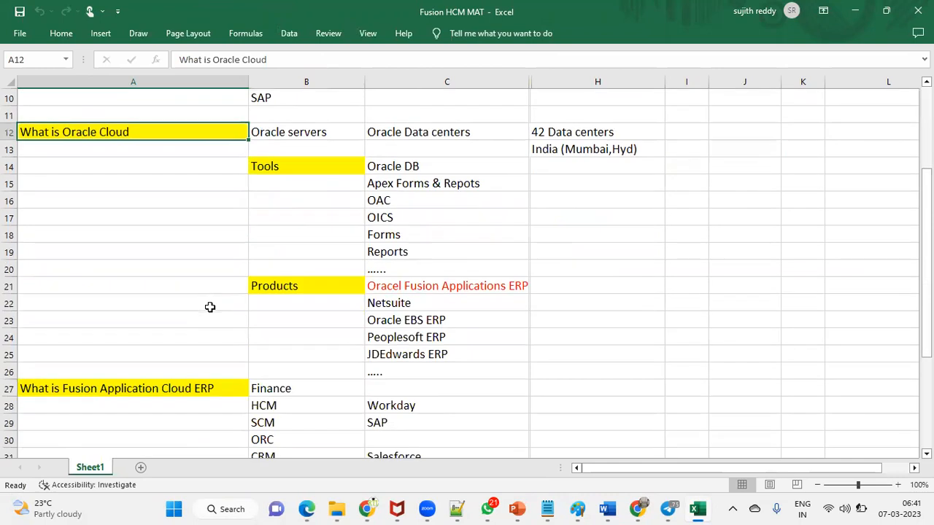
pyautogui.scroll(1, 362, 198)
pyautogui.moveTo(333, 114); pyautogui.dragTo(448, 211)
pyautogui.click(354, 236)
pyautogui.moveTo(395, 242); pyautogui.dragTo(445, 296)
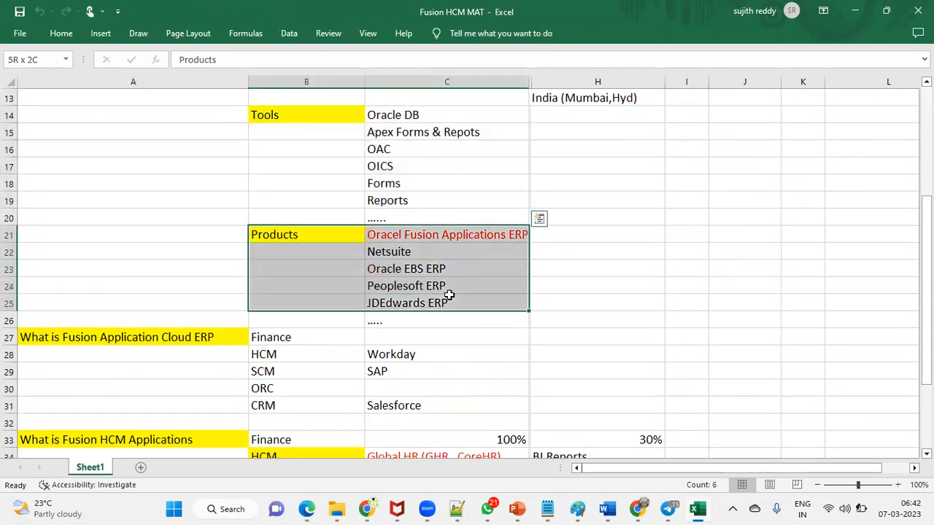
# Step: Review the notes on Fusion Application Cloud ERP and Fusion HCM Applications, including the HCM modules and technical tools
pyautogui.scroll(-2, 227, 285)
pyautogui.click(197, 238)
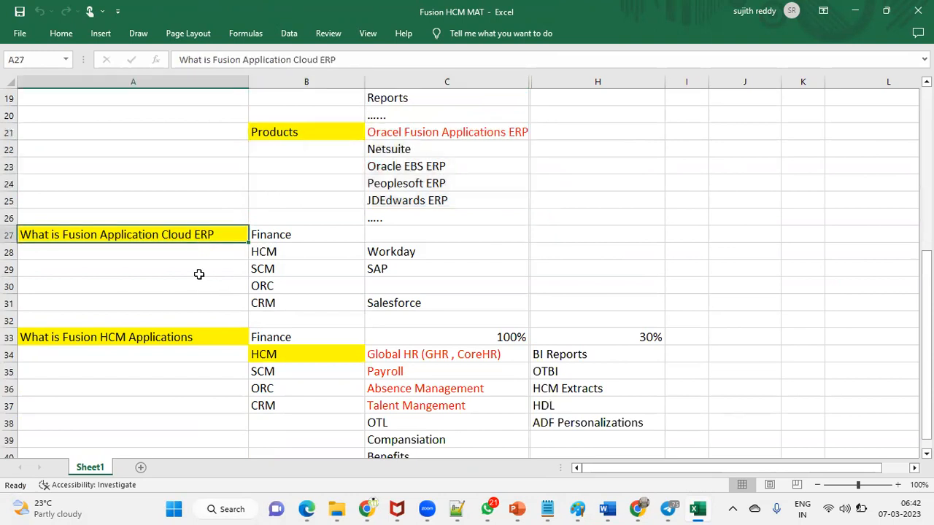
pyautogui.scroll(-1, 203, 277)
pyautogui.scroll(-2, 203, 278)
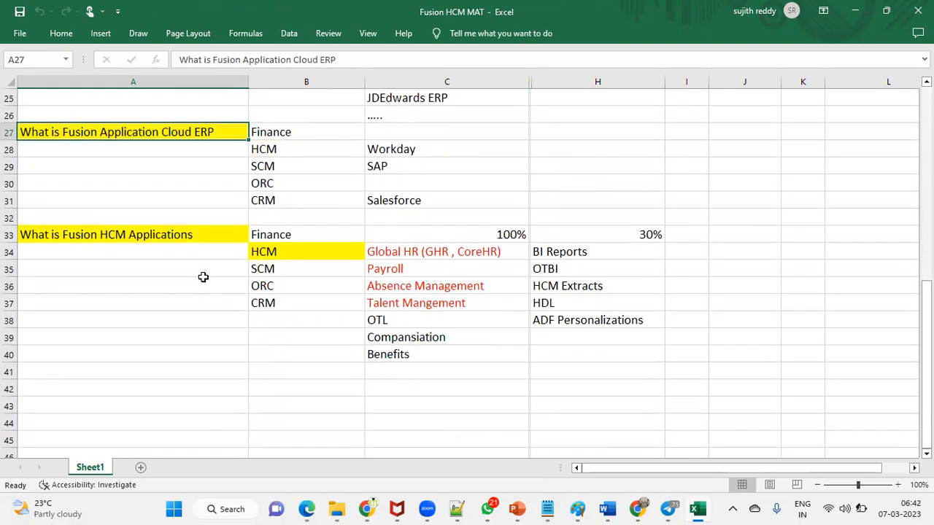
pyautogui.click(170, 234)
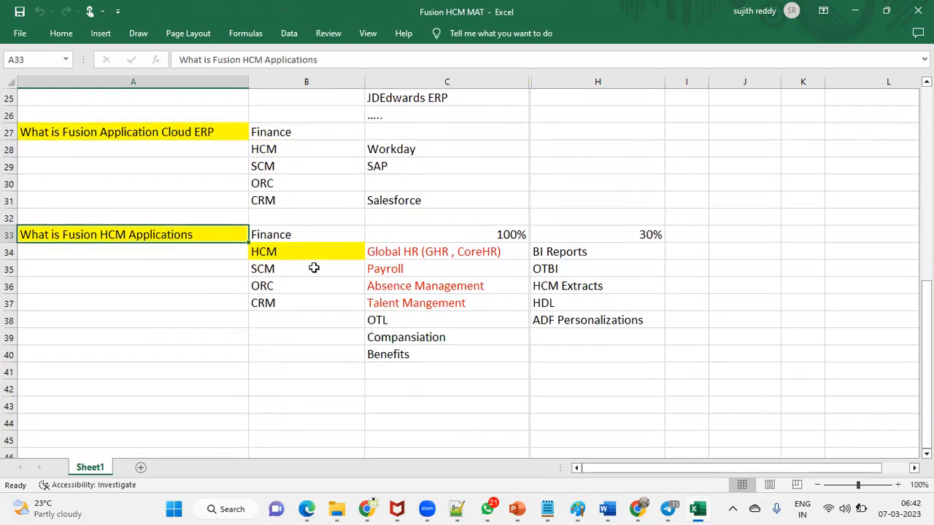
pyautogui.click(331, 248)
pyautogui.moveTo(421, 247); pyautogui.dragTo(437, 352)
pyautogui.moveTo(594, 252); pyautogui.dragTo(611, 317)
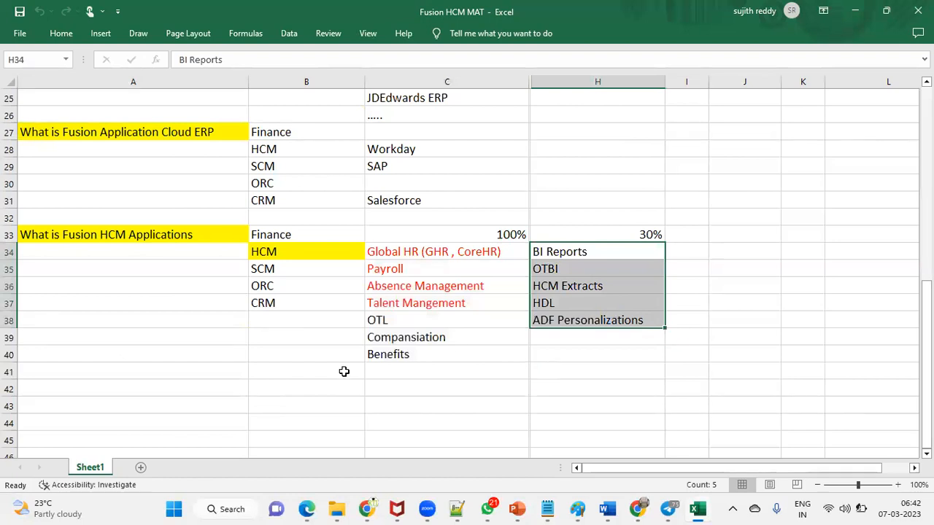
# Step: Enter the heading Offering in cell A42, below the Fusion HCM Applications notes
pyautogui.scroll(-2, 112, 357)
pyautogui.scroll(-1, 112, 357)
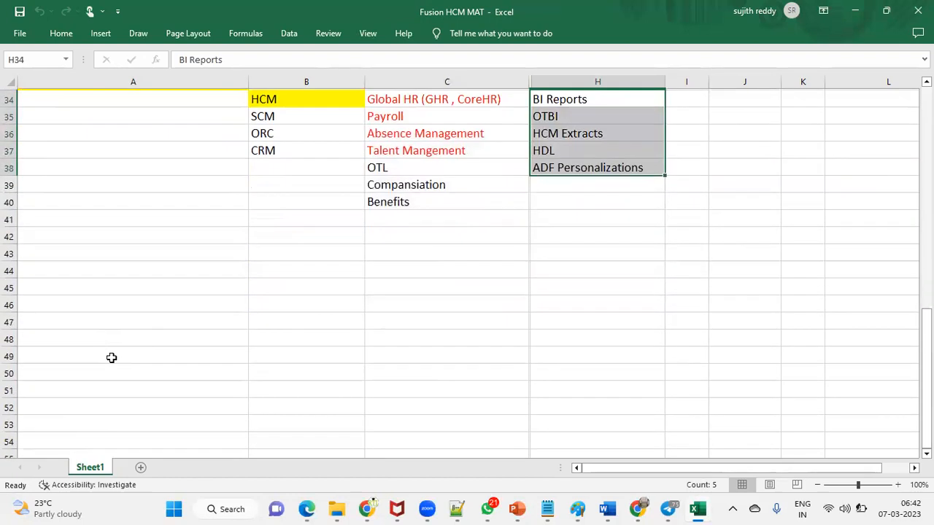
pyautogui.scroll(1, 191, 307)
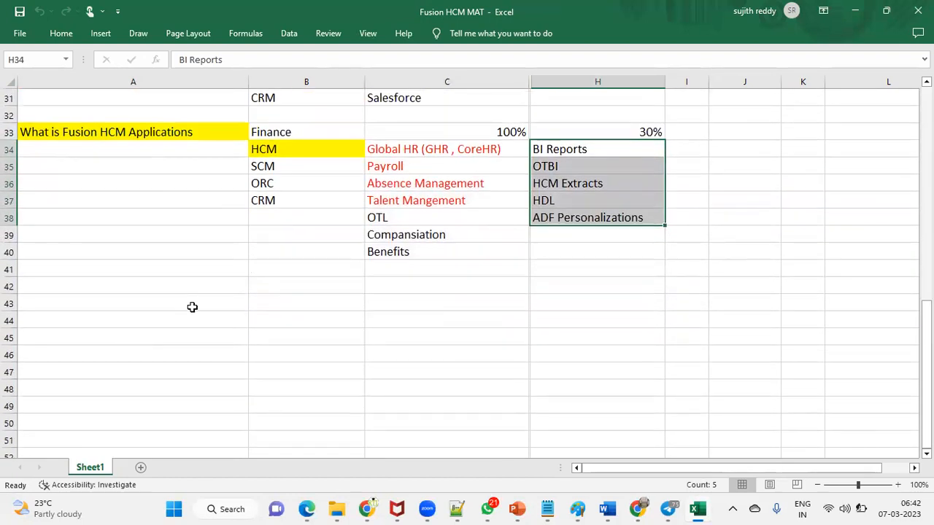
pyautogui.click(115, 284)
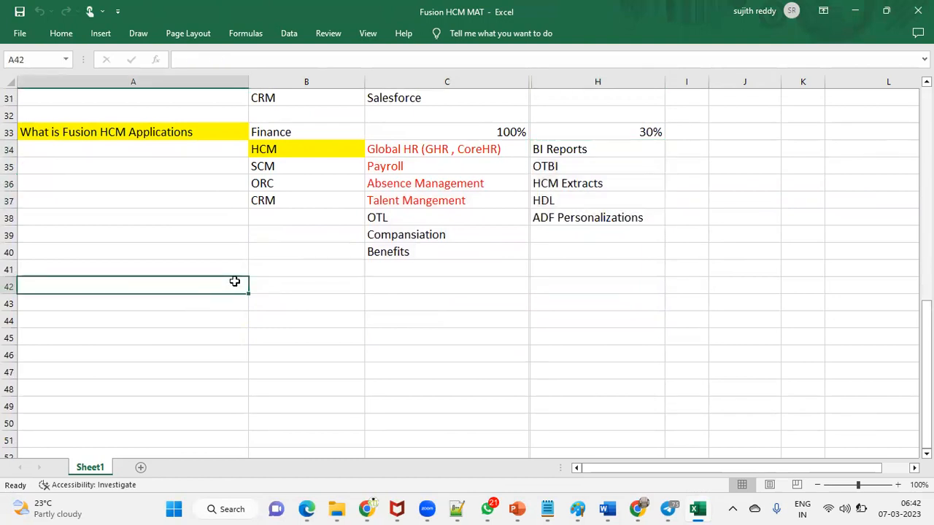
pyautogui.write('Offering')
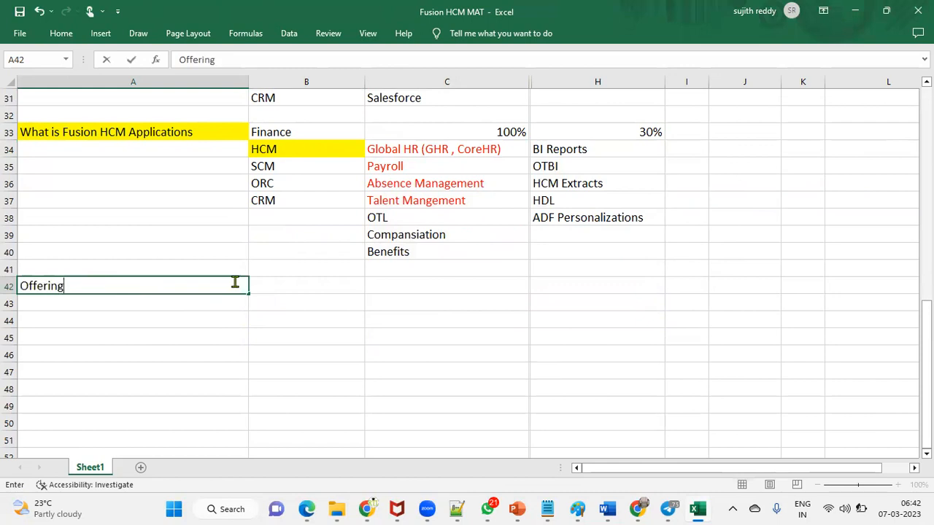
pyautogui.press('Return')
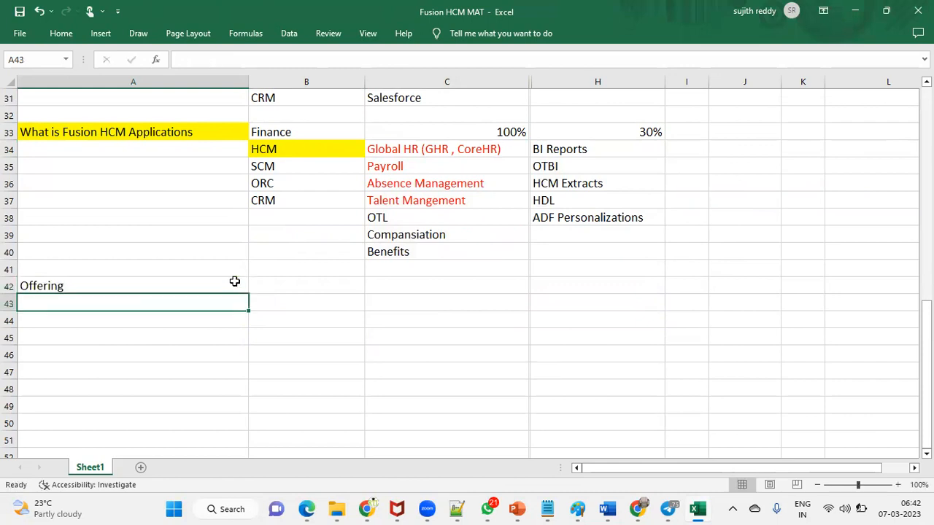
# Step: Enter Modules in cell A43 and replace the heading in A42 with Domains
pyautogui.write('Mo')
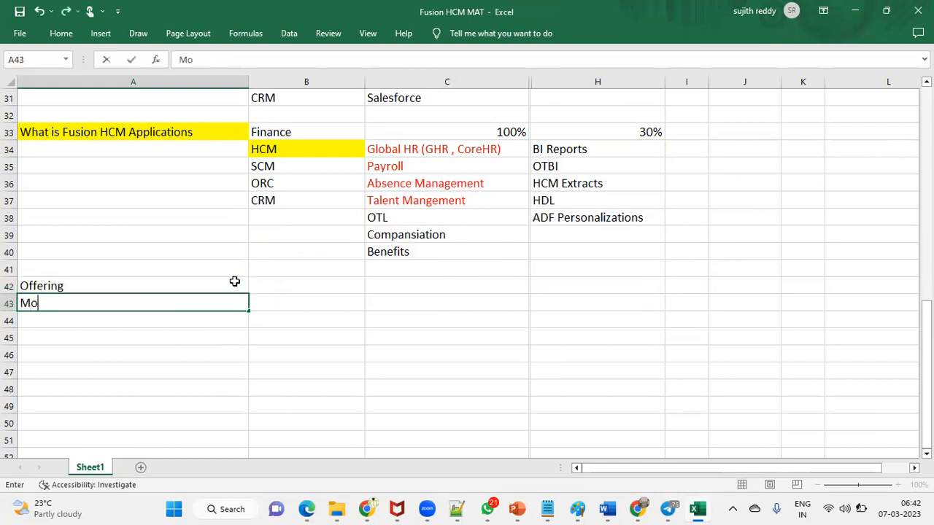
pyautogui.write('dules')
pyautogui.press('Return')
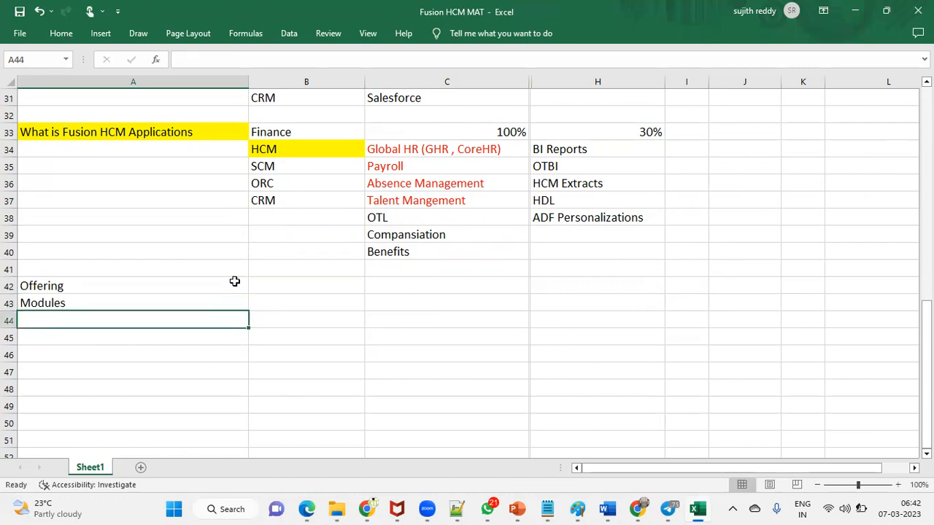
pyautogui.click(234, 281)
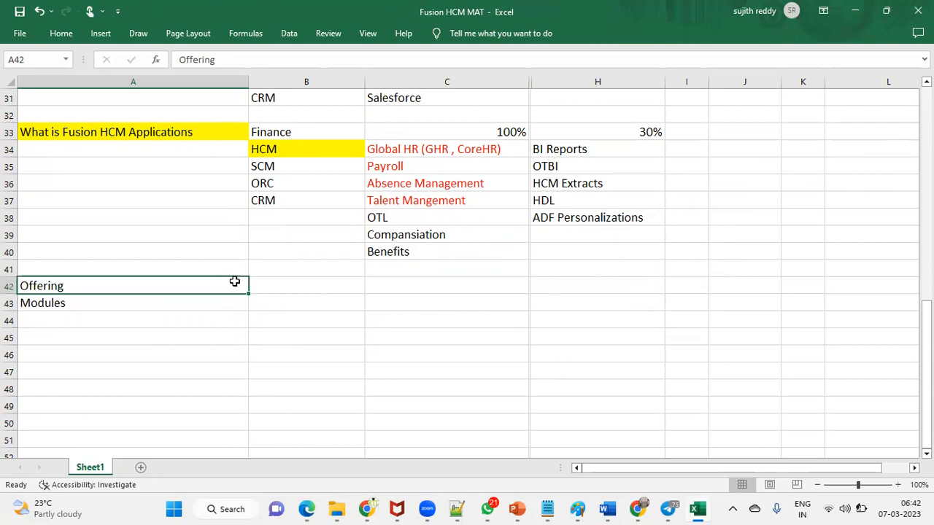
pyautogui.write('Domains')
pyautogui.press('Return')
pyautogui.press('Return')
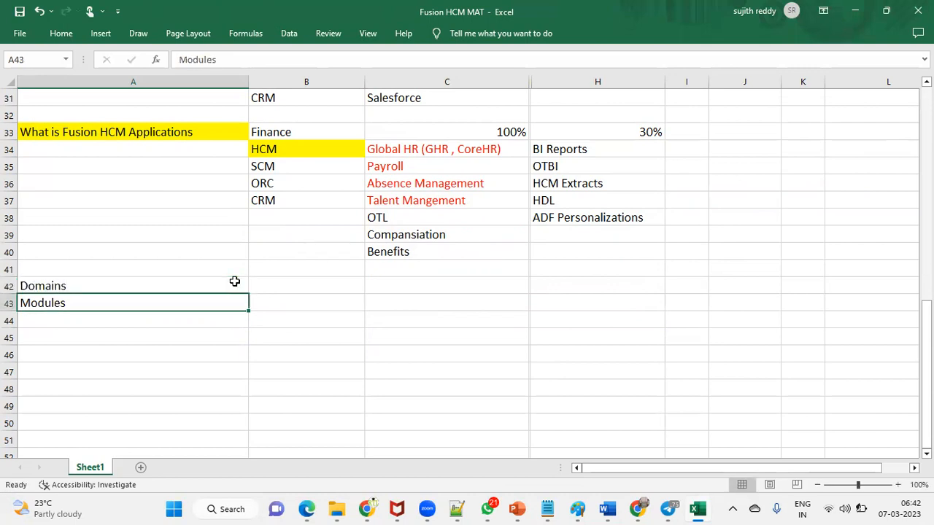
# Step: Add Menus in cell A44 and Forma (or) Pages in A45 below the Modules entry
pyautogui.write('Menus')
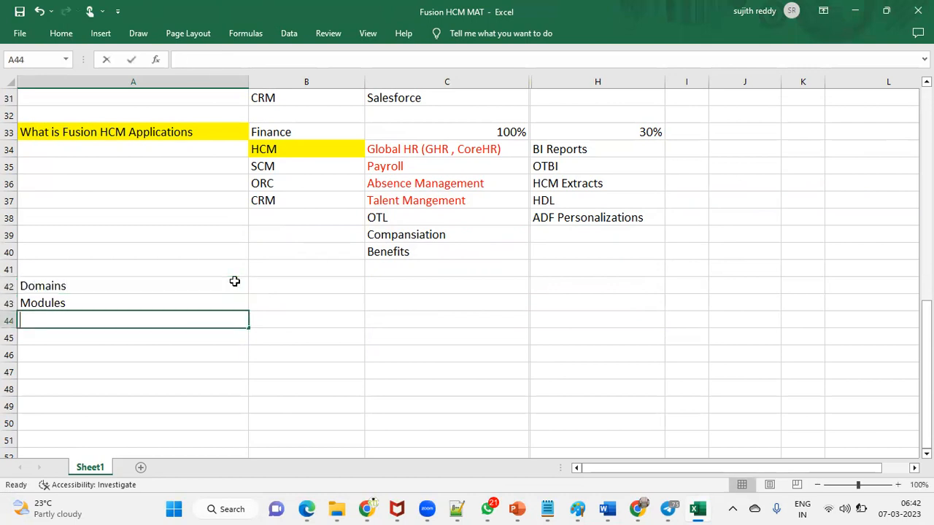
pyautogui.press('Return')
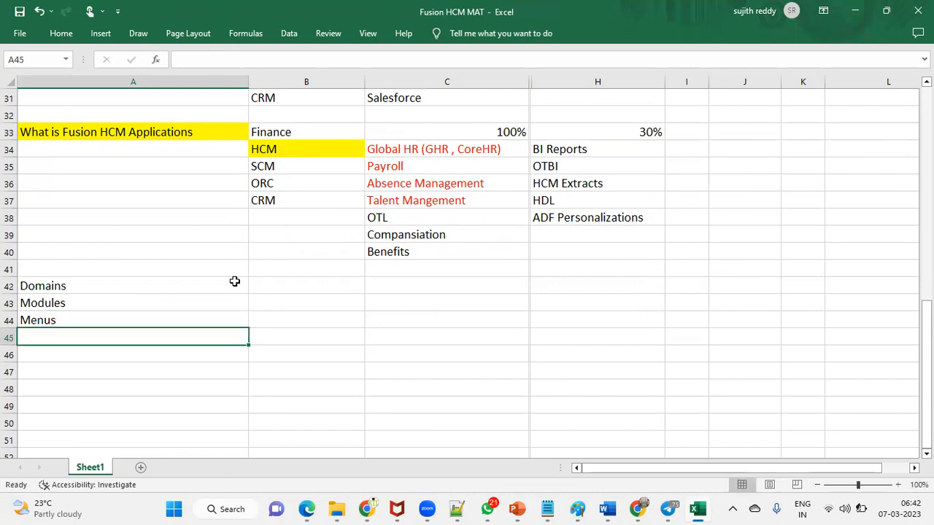
pyautogui.write('F')
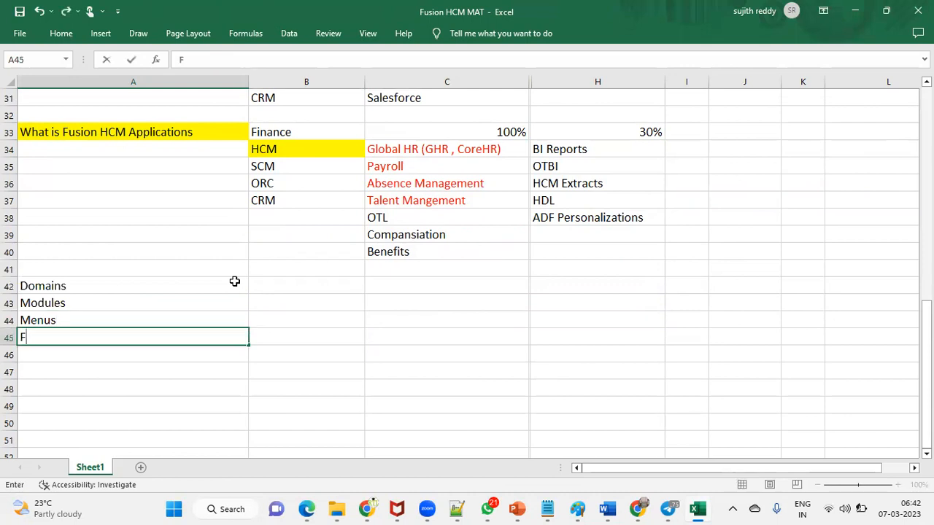
pyautogui.write('orma (or) Pages')
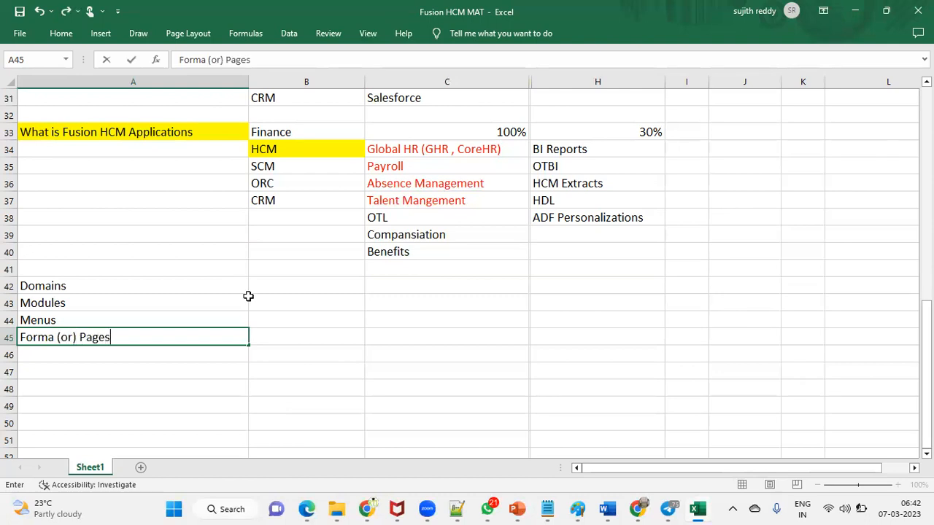
# Step: Enter the matching Oracle terms Offerings, features and Task List in cells B42 to B44
pyautogui.click(305, 288)
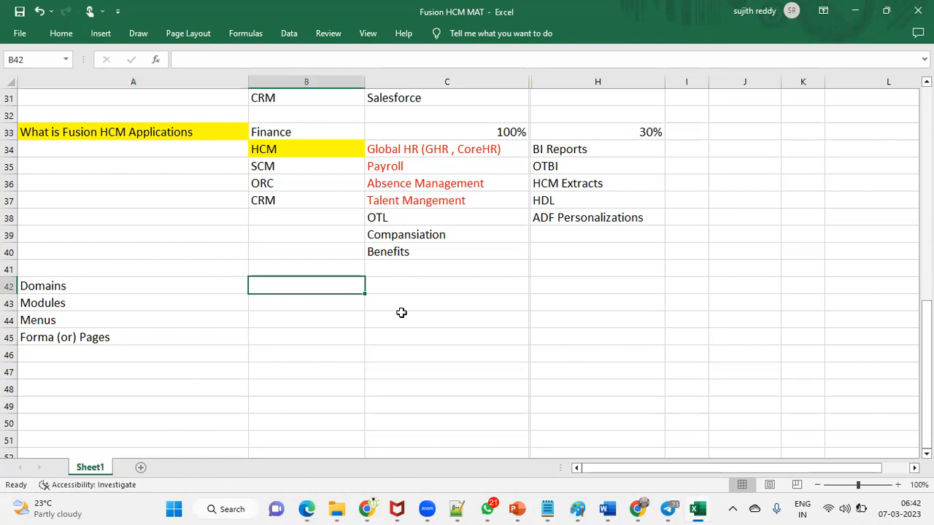
pyautogui.write('Offering')
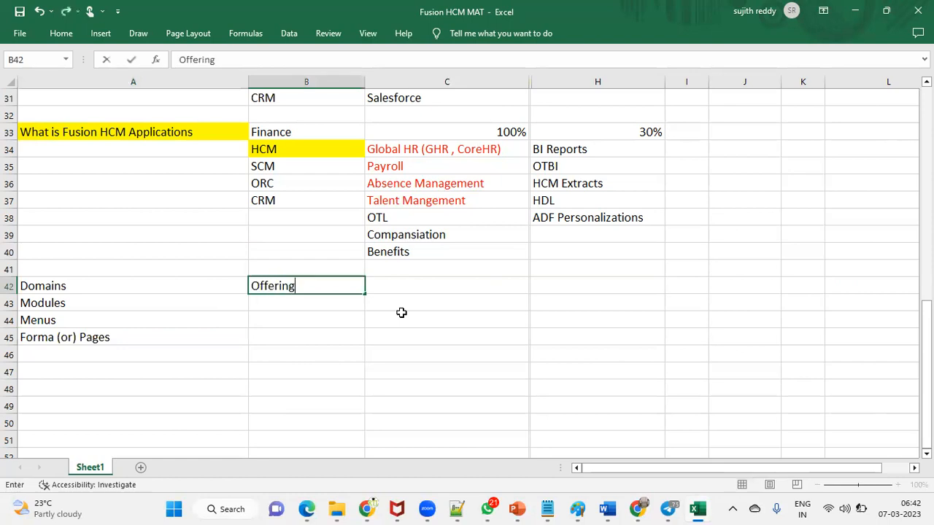
pyautogui.write('s')
pyautogui.press('Return')
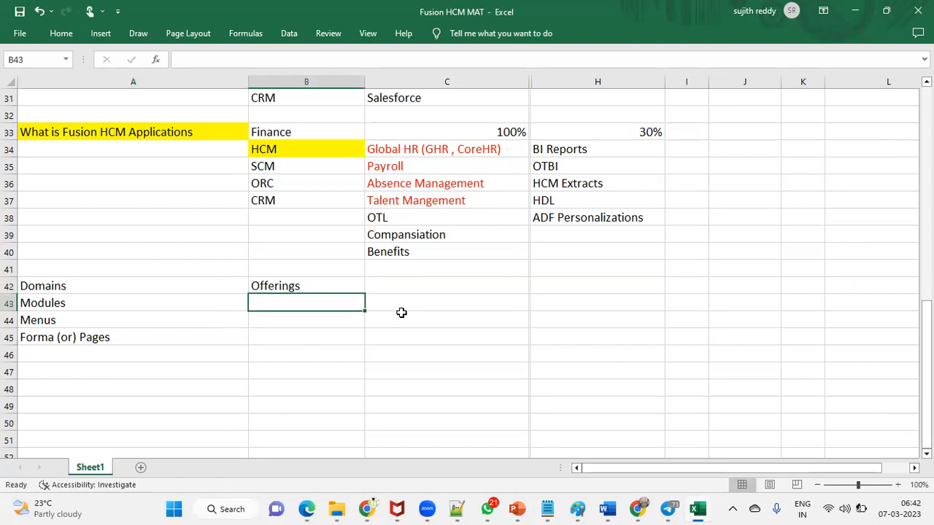
pyautogui.write('features')
pyautogui.press('Return')
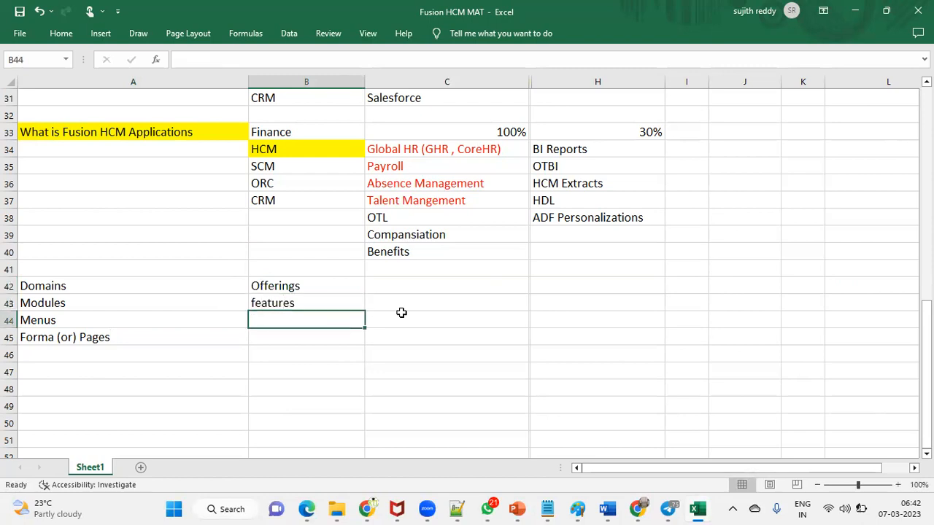
pyautogui.write('Ta')
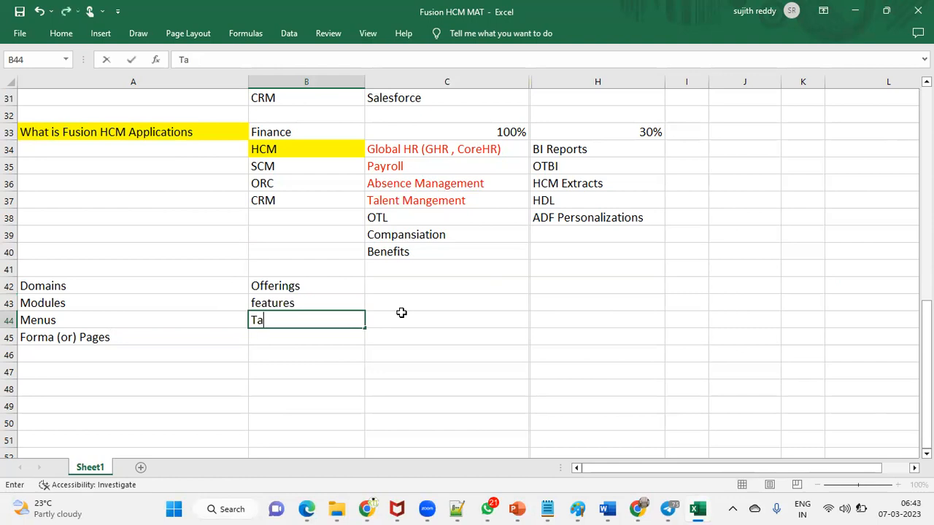
pyautogui.write('sk List')
pyautogui.press('Return')
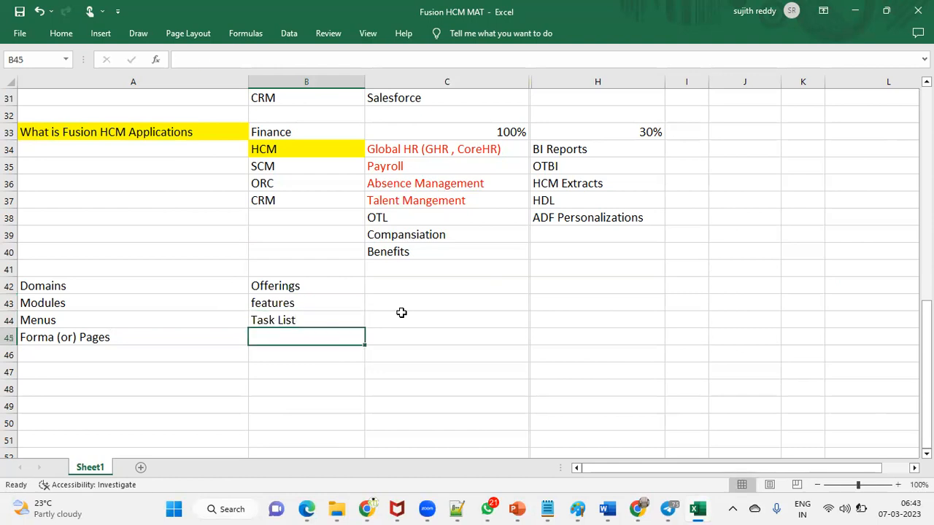
# Step: Correct cell A45 to Format (or) Pages and enter Task beside it in B45
pyautogui.doubleClick(53, 337)
pyautogui.write('t')
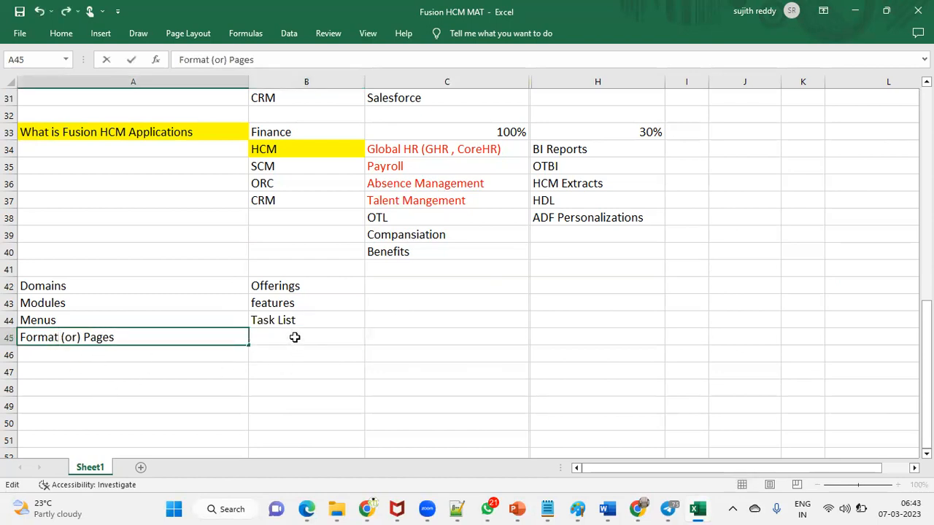
pyautogui.click(294, 337)
pyautogui.write('Tas')
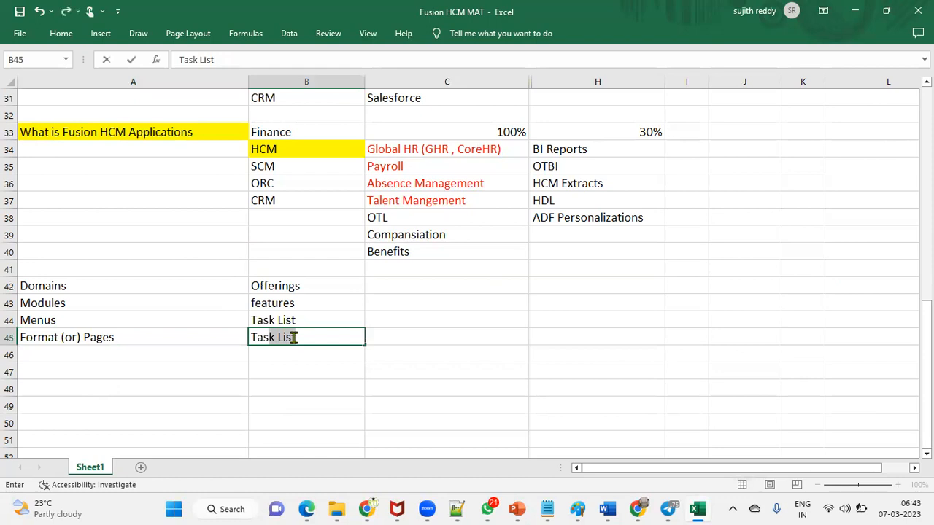
pyautogui.write('k')
pyautogui.press('BackSpace')
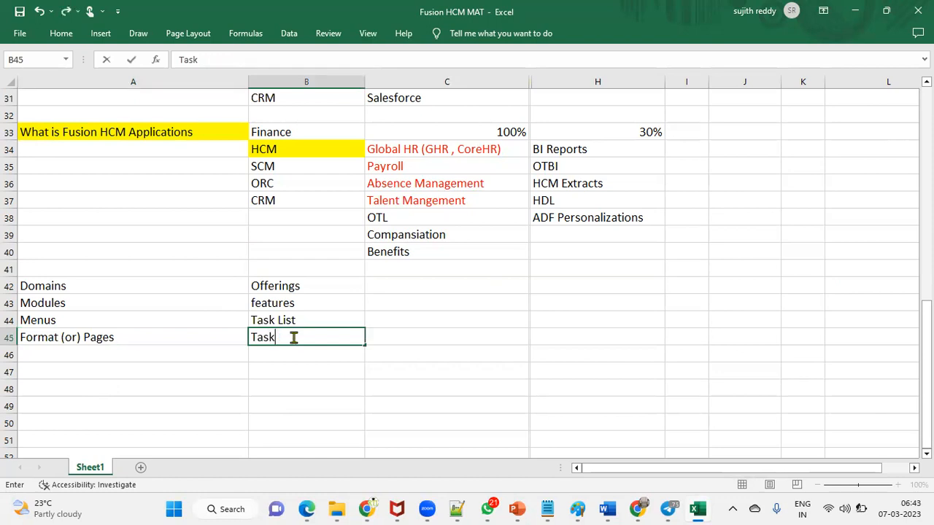
pyautogui.press('Return')
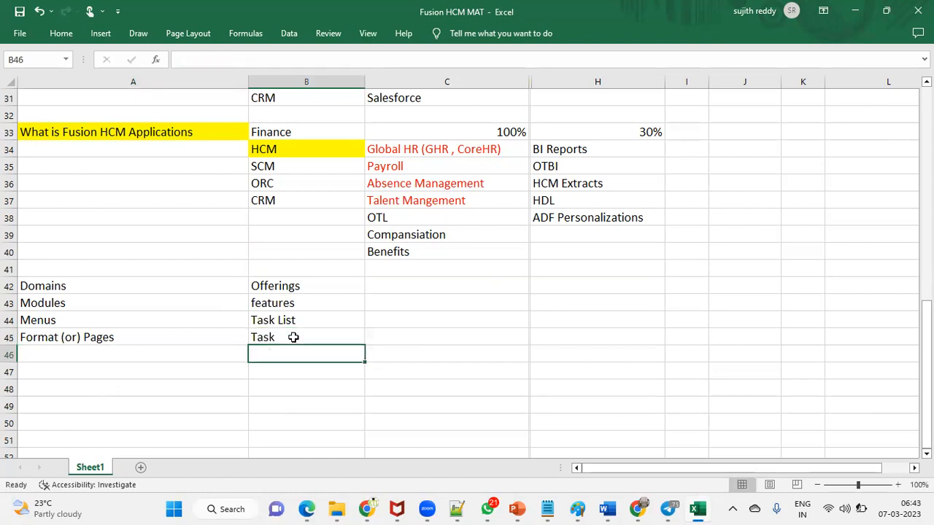
# Step: Review the Oracle terms in column B one by one, from Task up to Offerings
pyautogui.click(293, 337)
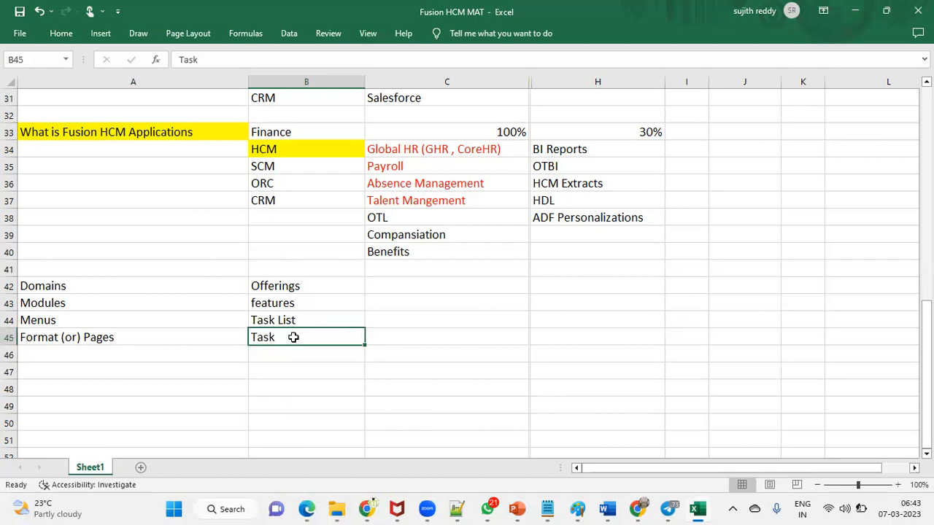
pyautogui.click(303, 322)
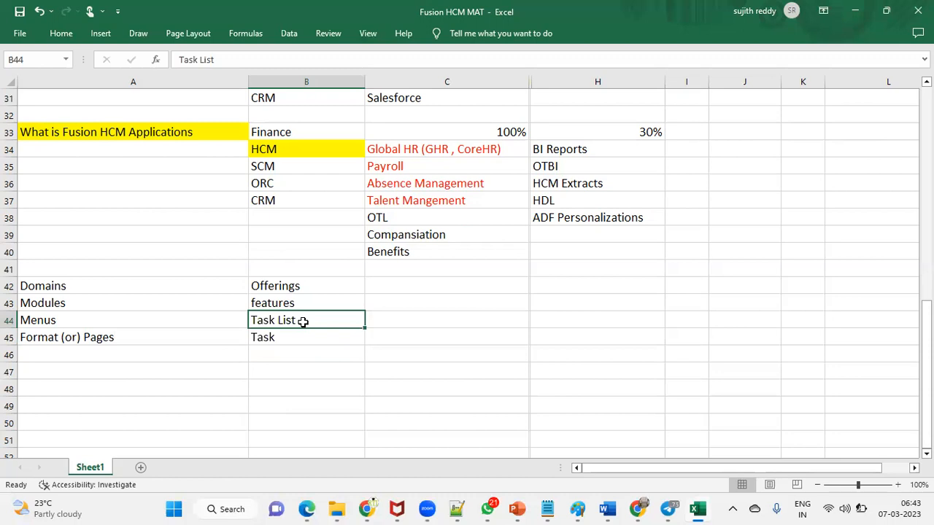
pyautogui.click(305, 302)
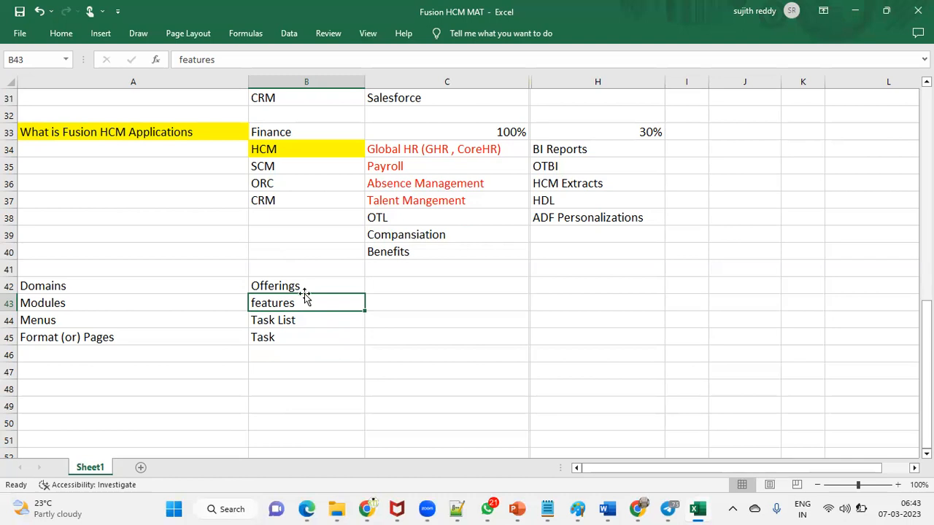
pyautogui.click(296, 285)
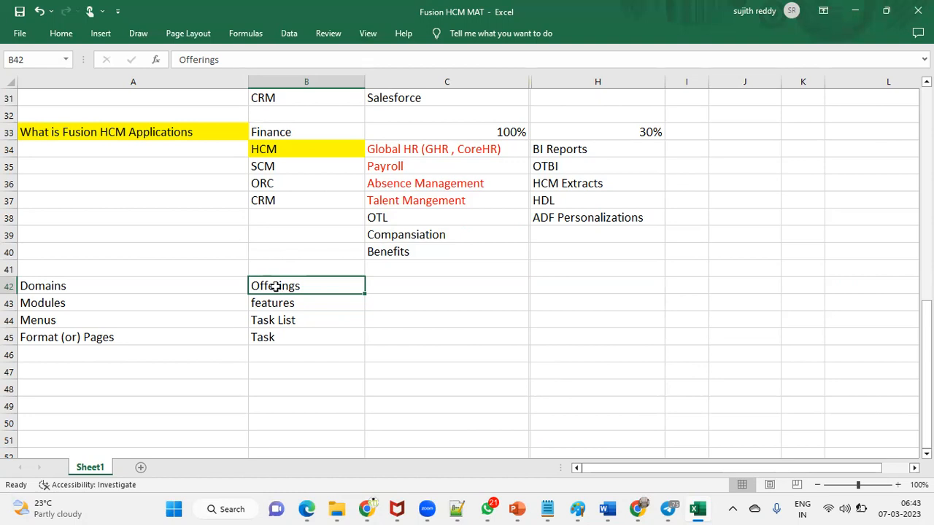
# Step: Switch to Oracle Fusion, examine the full list on the Offerings page, and return to the Excel workbook
pyautogui.click(307, 509)
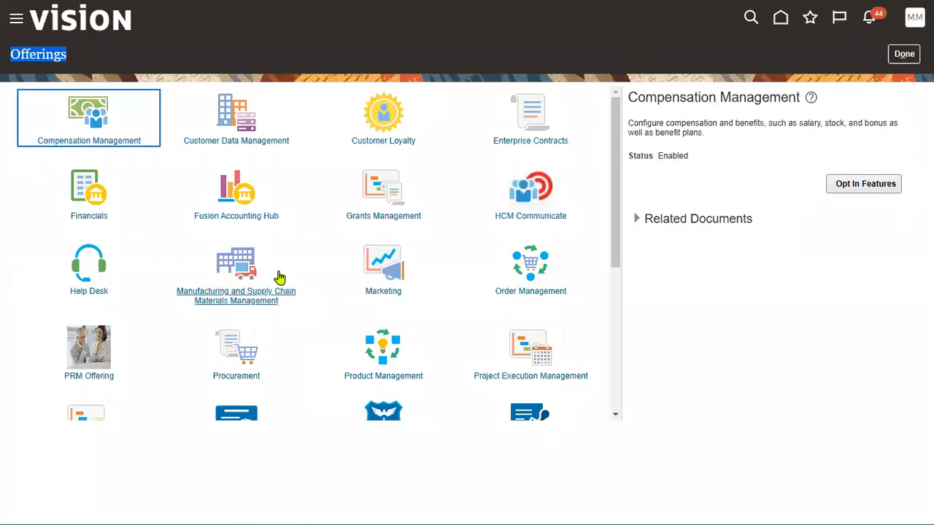
pyautogui.click(760, 127)
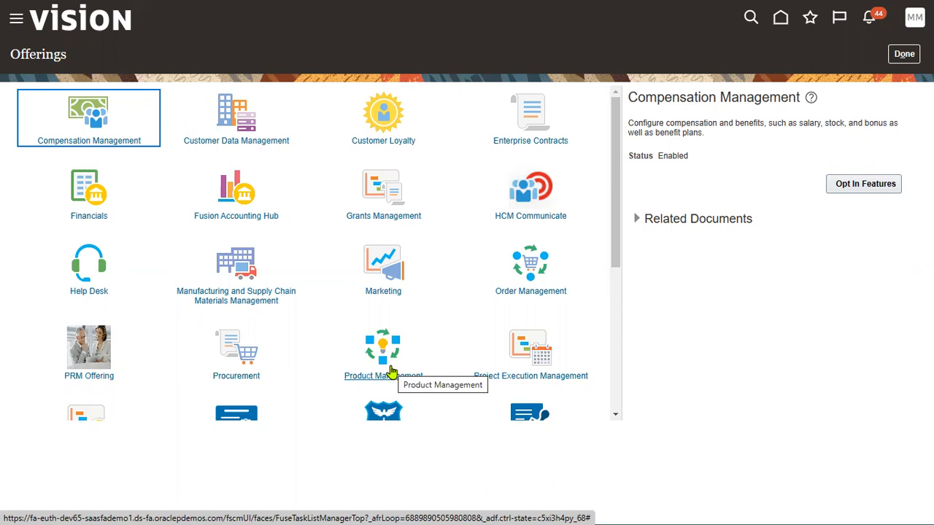
pyautogui.scroll(-2, 390, 379)
pyautogui.scroll(-3, 377, 392)
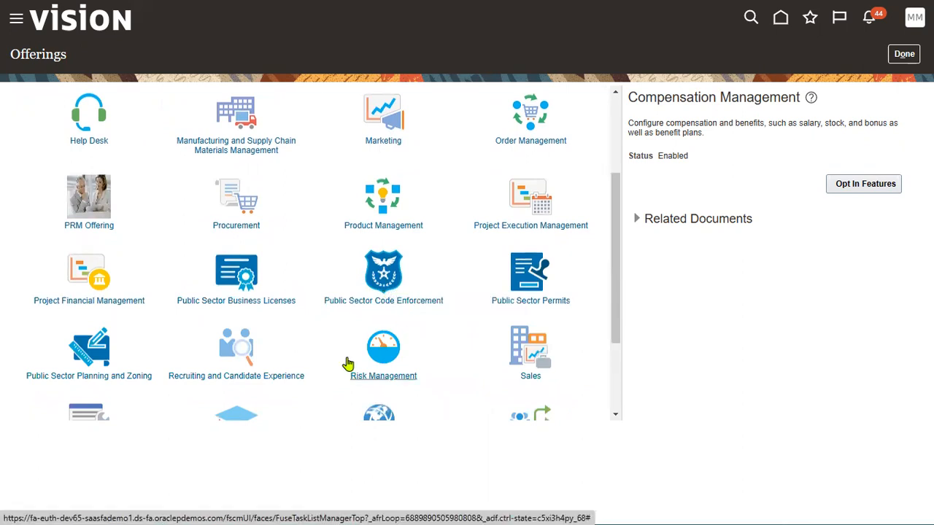
pyautogui.scroll(-2, 264, 370)
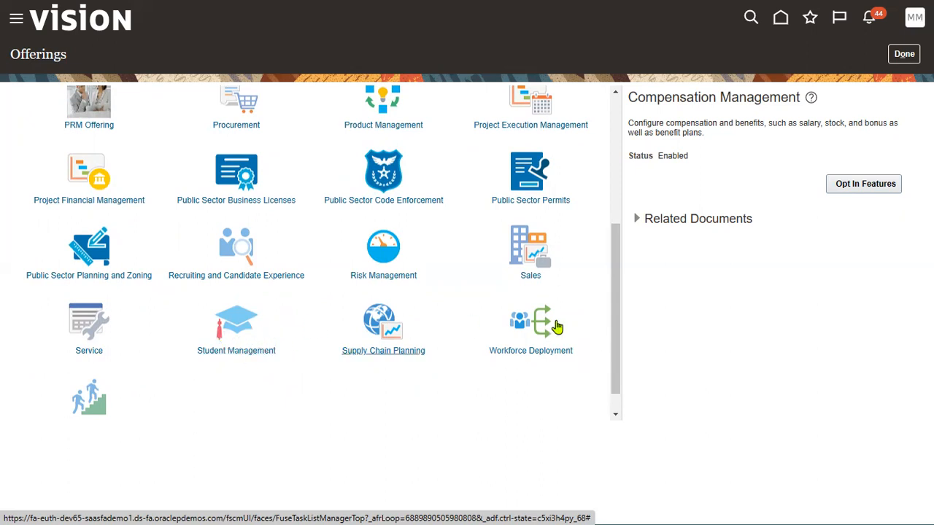
pyautogui.moveTo(616, 358); pyautogui.dragTo(624, 398)
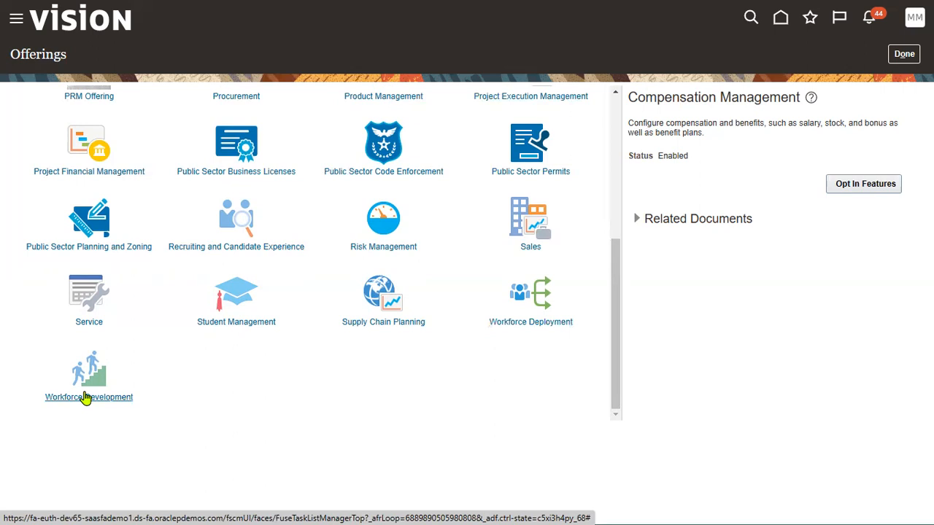
pyautogui.moveTo(615, 347); pyautogui.dragTo(645, 160)
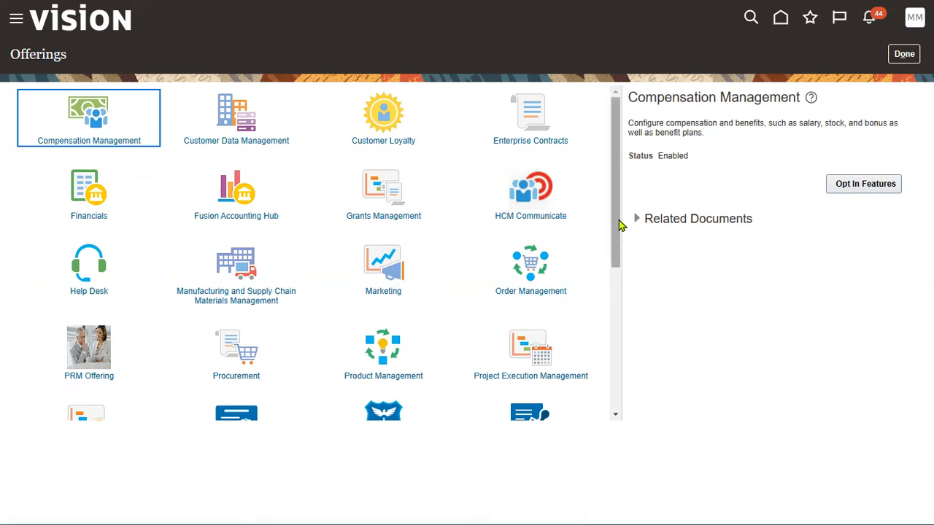
pyautogui.moveTo(618, 226); pyautogui.dragTo(618, 398)
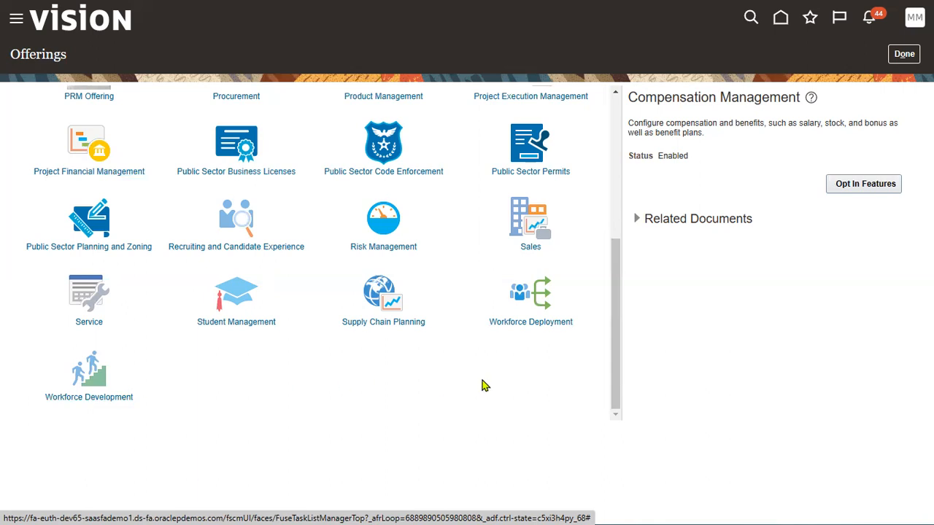
pyautogui.moveTo(617, 390); pyautogui.dragTo(617, 226)
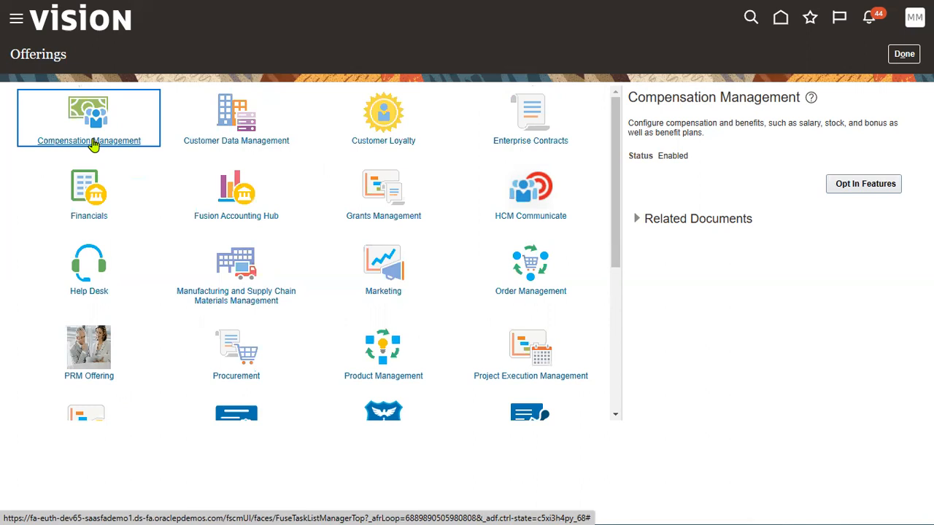
pyautogui.hotkey('alt', 'Tab')
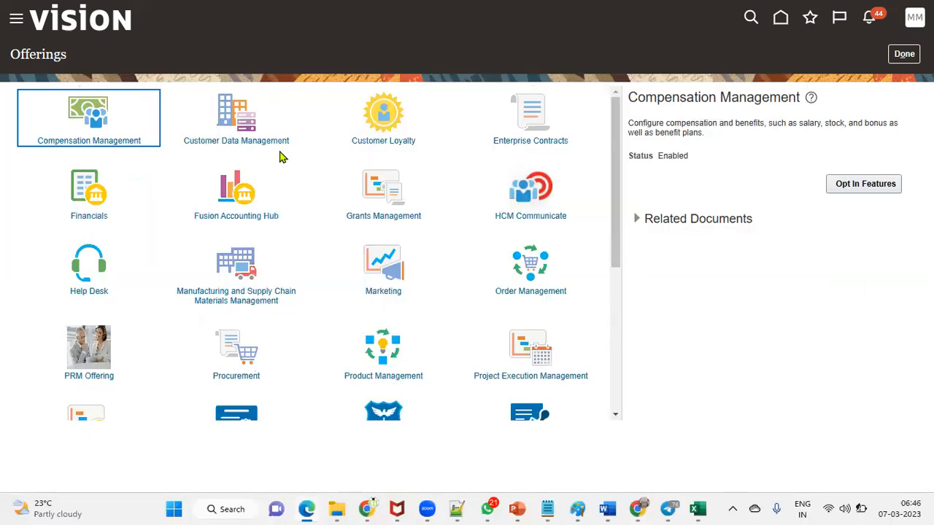
pyautogui.click(416, 288)
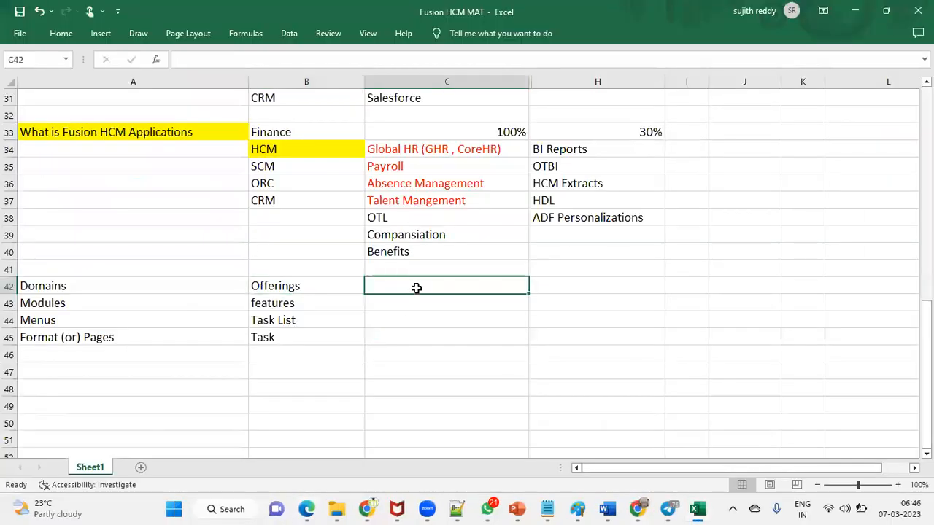
pyautogui.write('HCM')
pyautogui.press('Home')
pyautogui.press('Delete')
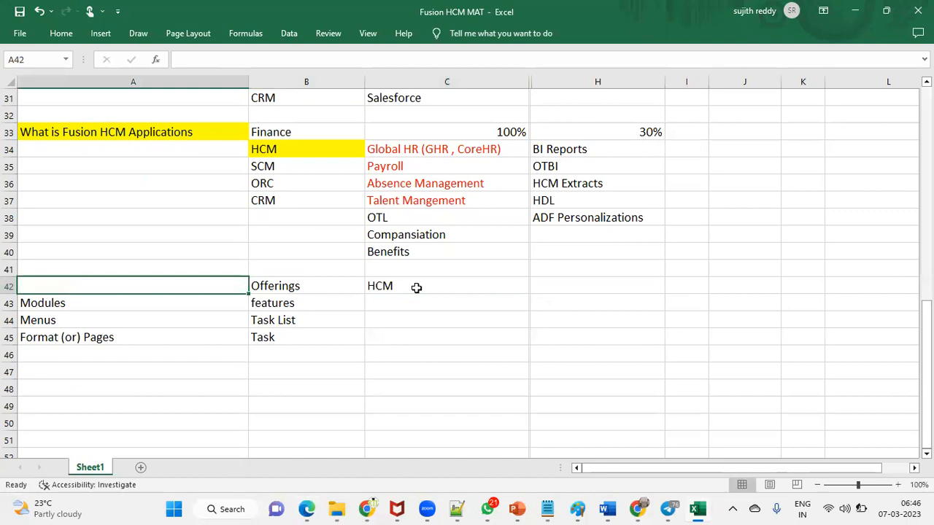
pyautogui.click(418, 286)
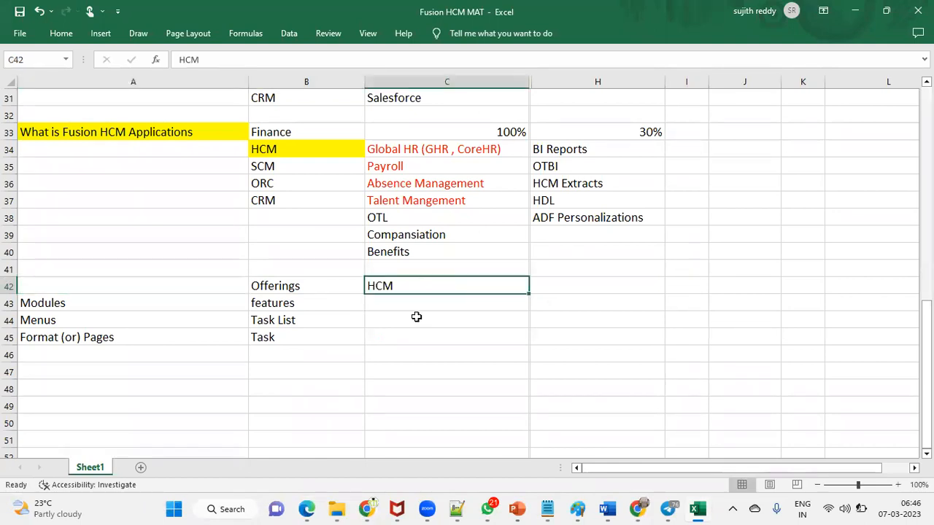
pyautogui.hotkey('ctrl', 'z')
pyautogui.hotkey('ctrl', 'z')
# Step: Enter HCM in cell A47 and Workforce development beside it in B47
pyautogui.click(110, 380)
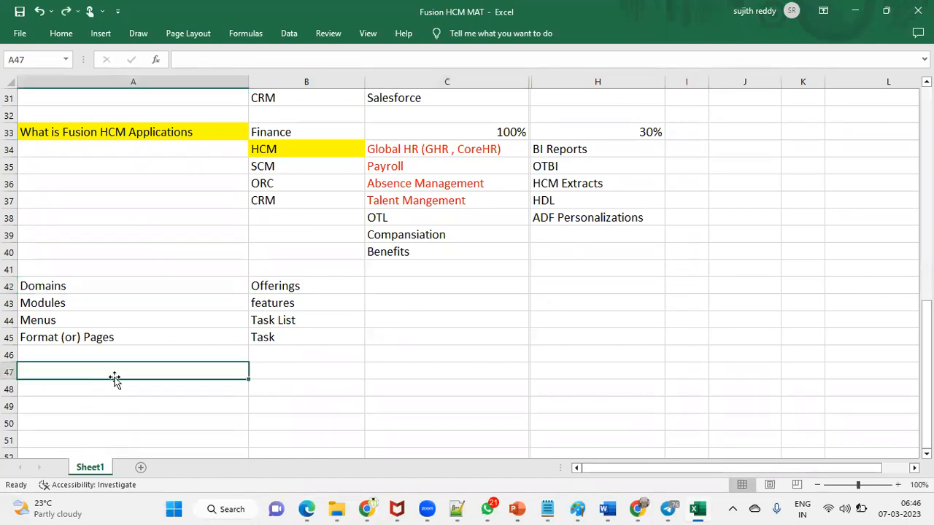
pyautogui.write('HCM')
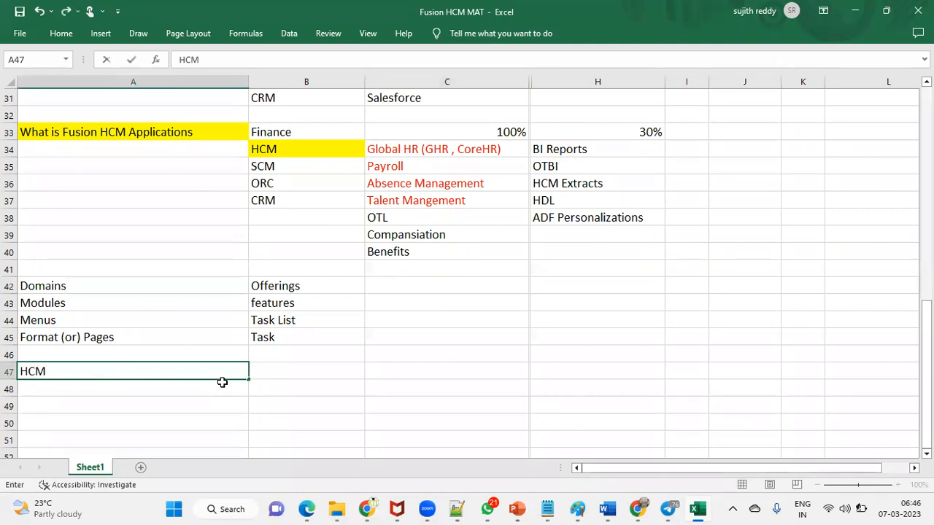
pyautogui.press('Tab')
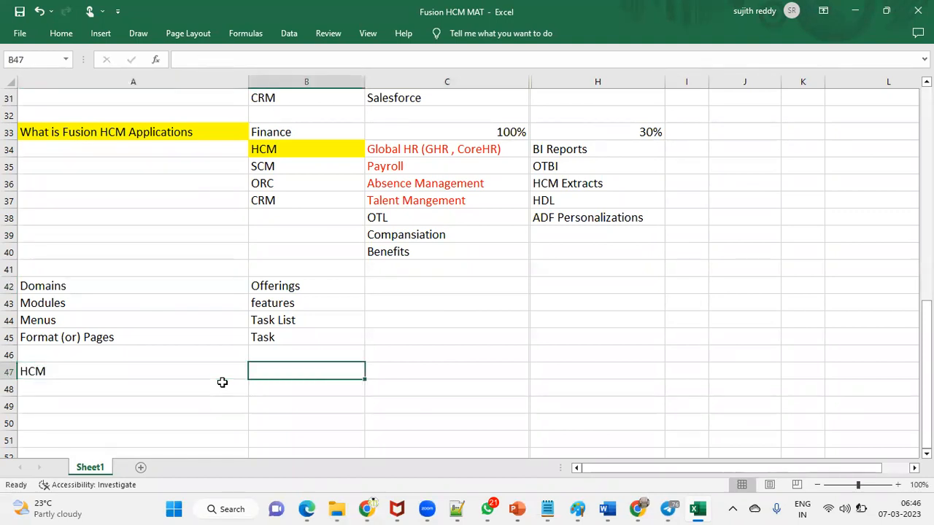
pyautogui.write('C')
pyautogui.press('BackSpace')
pyautogui.write('Workforce development')
pyautogui.press('Return')
# Step: Enter Workforce deployment in cell B48 and Compansiation Management in B49
pyautogui.press('Tab')
pyautogui.write('Wor')
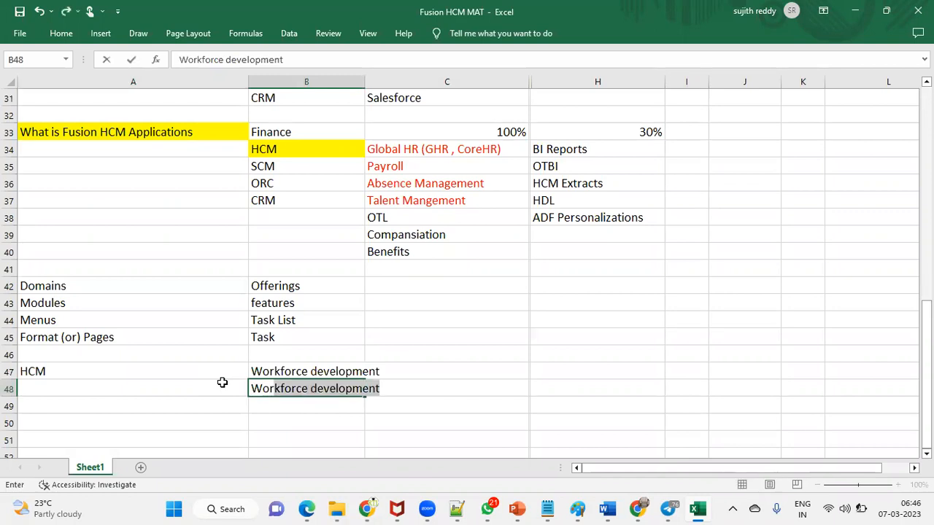
pyautogui.write('kforce dep')
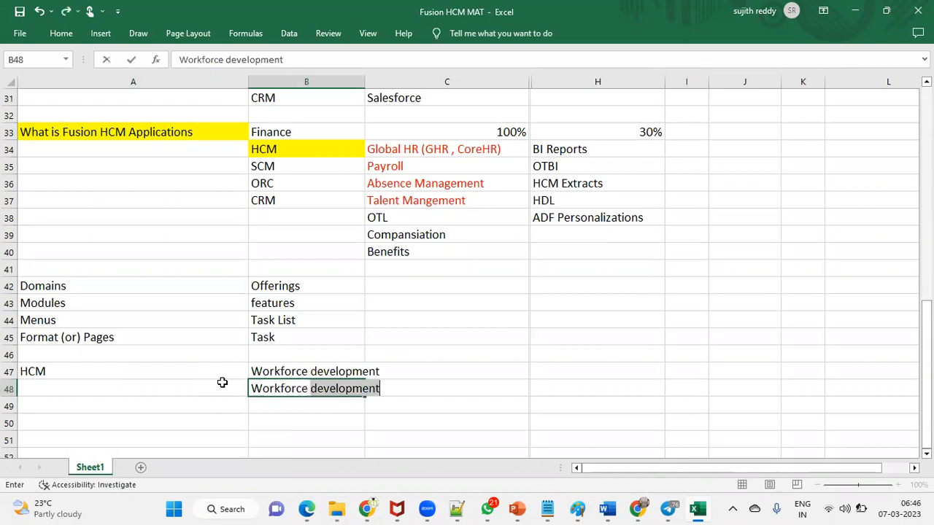
pyautogui.write('loyments')
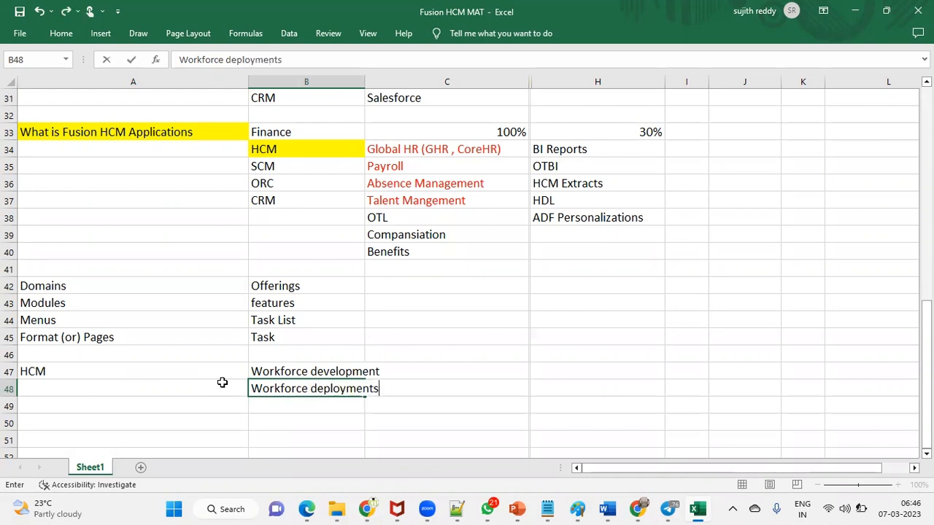
pyautogui.press('BackSpace')
pyautogui.press('Return')
pyautogui.write('Compansiation Management')
pyautogui.press('Return')
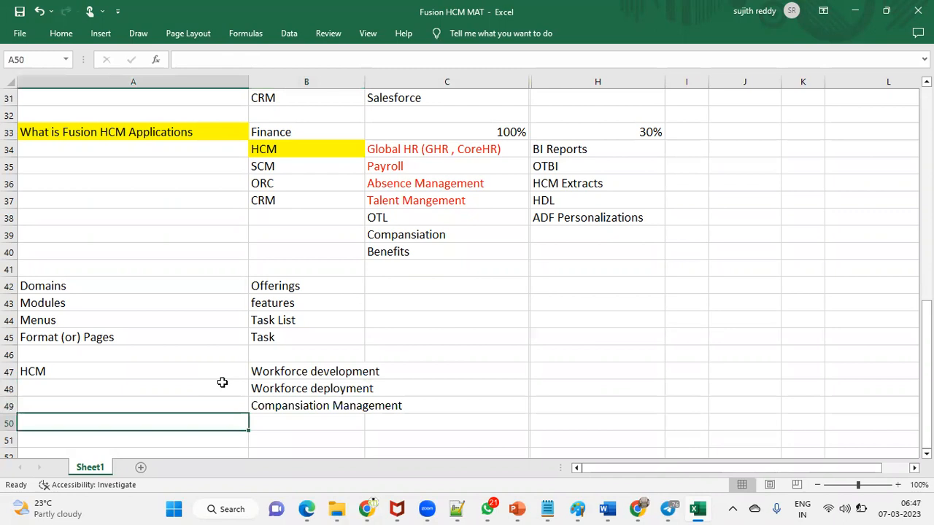
# Step: Review the HCM offerings in B47 to B49 and widen column B to fit their names
pyautogui.click(219, 376)
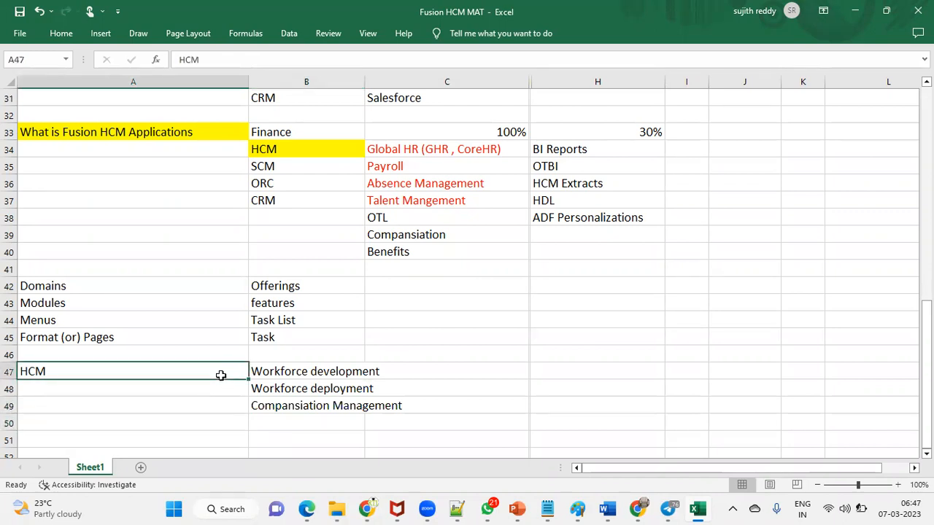
pyautogui.moveTo(359, 380); pyautogui.dragTo(356, 406)
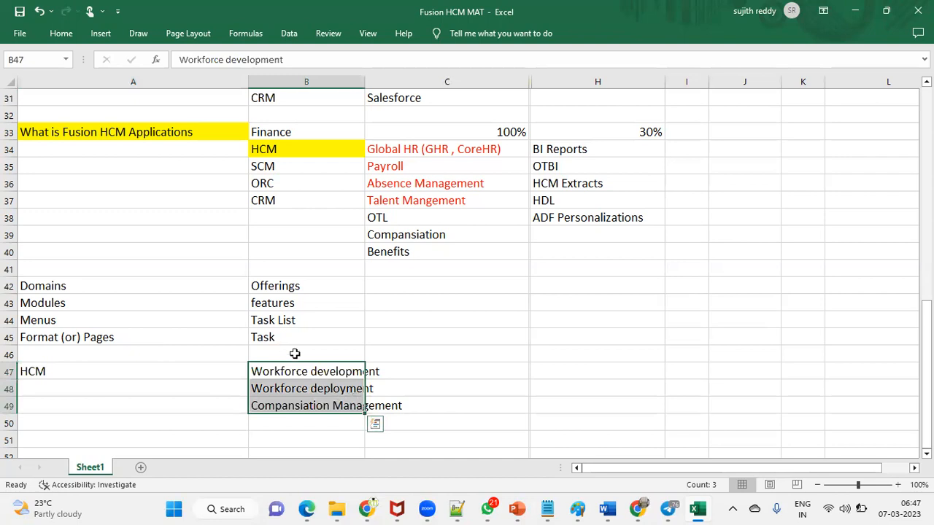
pyautogui.moveTo(365, 81); pyautogui.dragTo(408, 81)
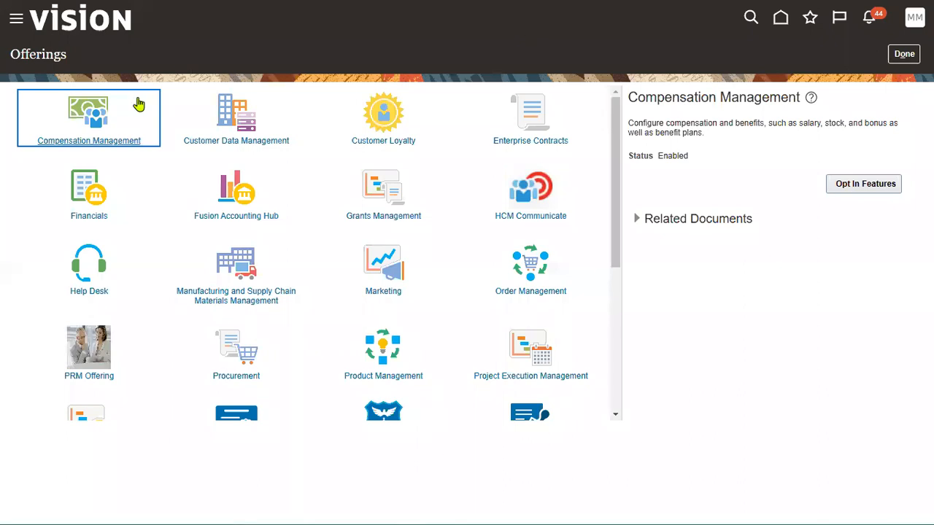
# Step: Switch to the Offerings page in Oracle Fusion and check the Workforce Deployment offering's name and status
pyautogui.moveTo(618, 194); pyautogui.dragTo(611, 346)
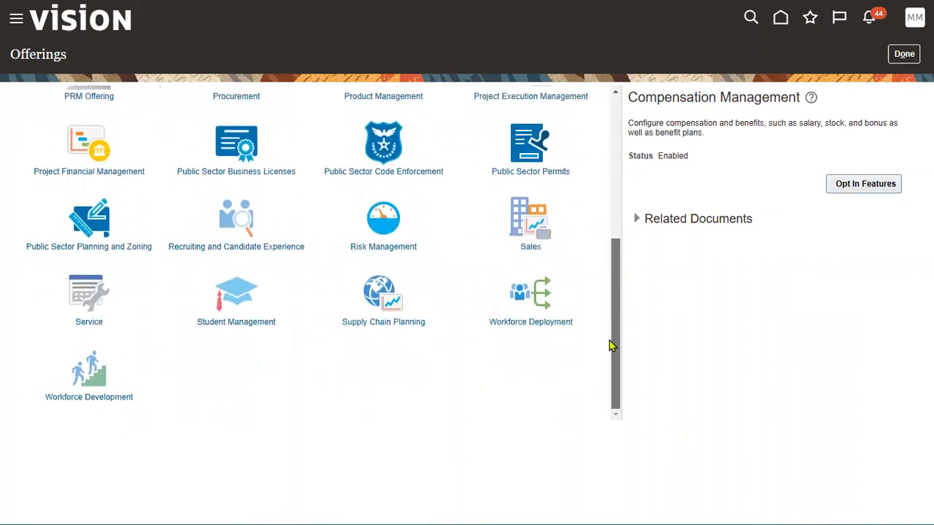
pyautogui.click(532, 299)
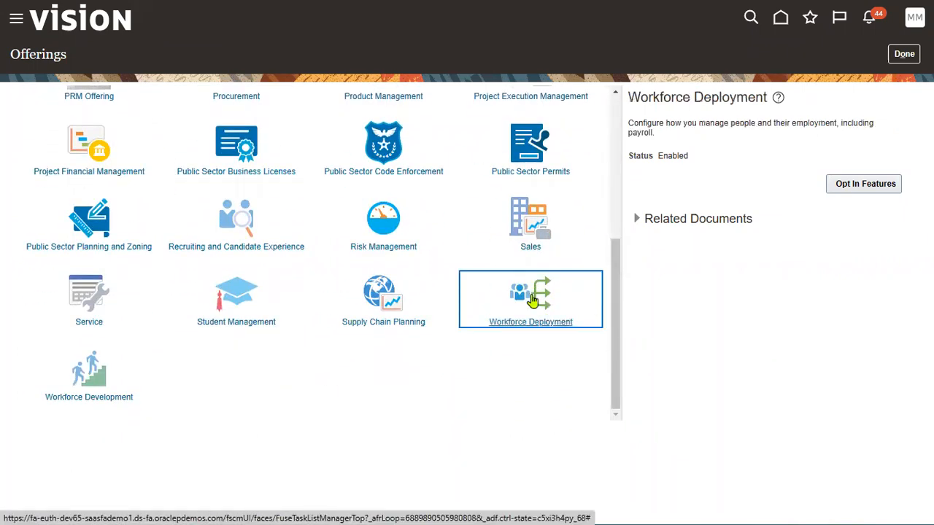
pyautogui.moveTo(629, 98); pyautogui.dragTo(770, 106)
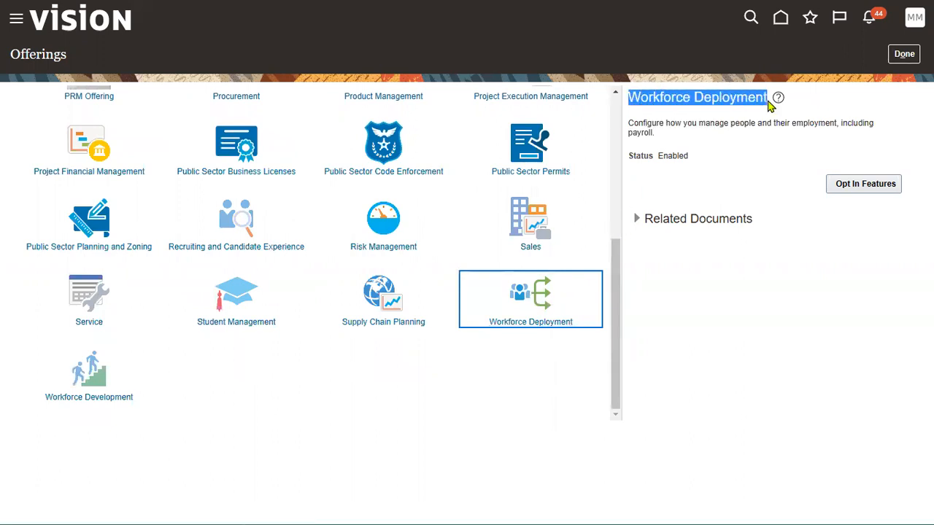
pyautogui.click(660, 155)
pyautogui.moveTo(660, 155); pyautogui.dragTo(686, 154)
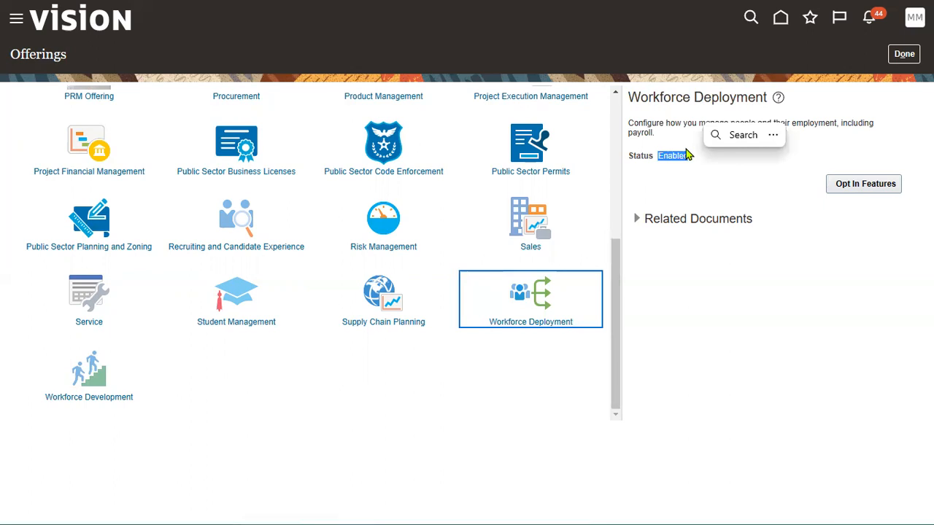
# Step: Check the Workforce Development offering's status and expand its related documents
pyautogui.click(99, 374)
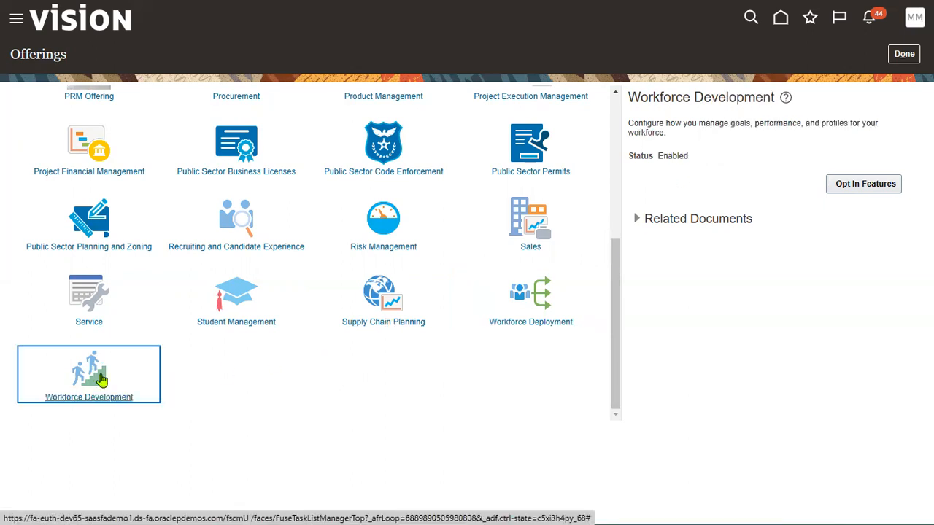
pyautogui.moveTo(659, 156); pyautogui.dragTo(694, 159)
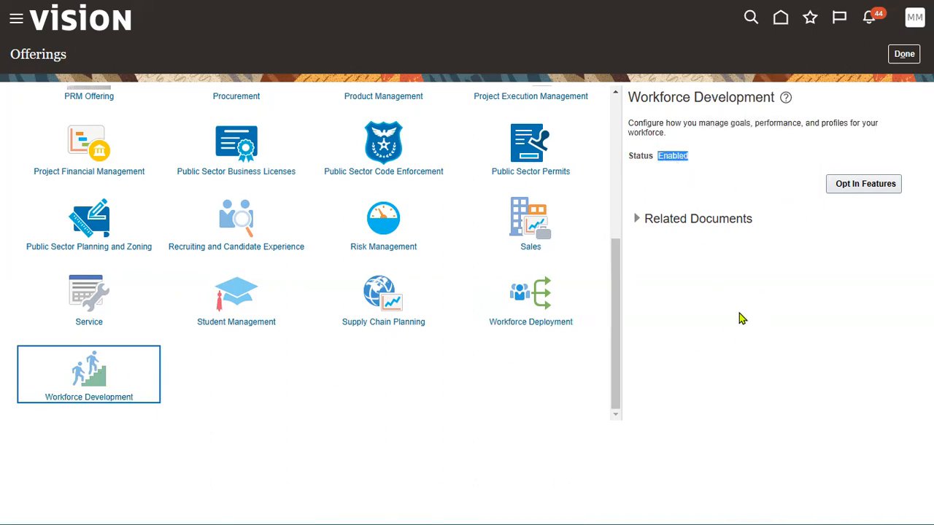
pyautogui.click(642, 224)
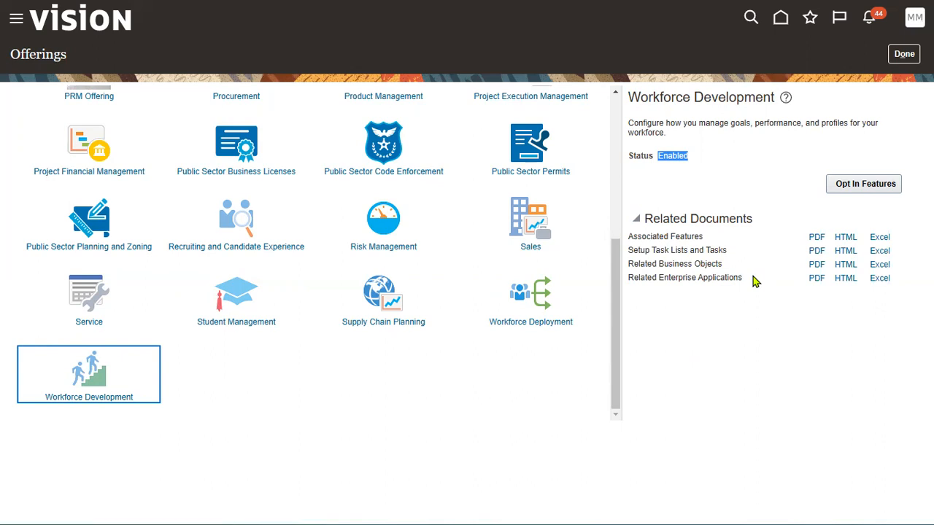
pyautogui.moveTo(617, 298); pyautogui.dragTo(615, 153)
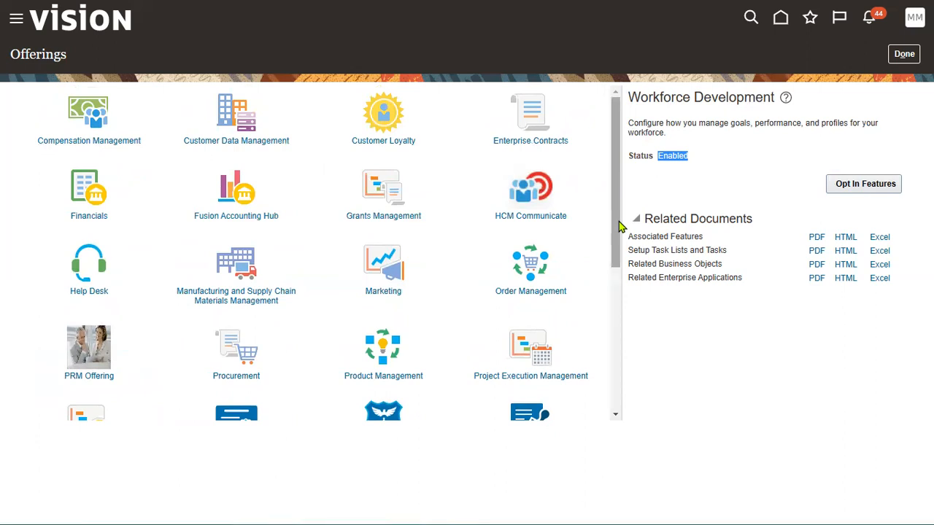
pyautogui.click(715, 155)
pyautogui.moveTo(662, 155); pyautogui.dragTo(699, 162)
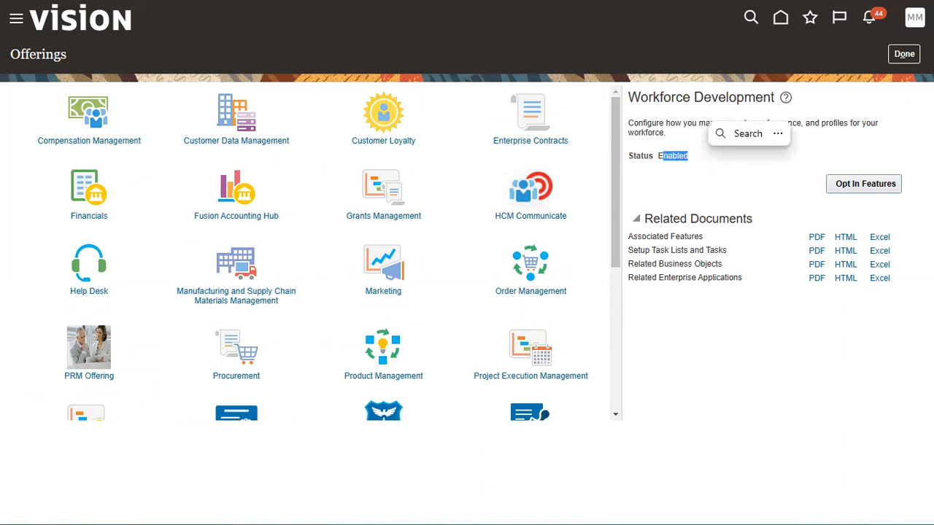
# Step: Close the Offerings page and change the setup to the Financials offering
pyautogui.click(907, 53)
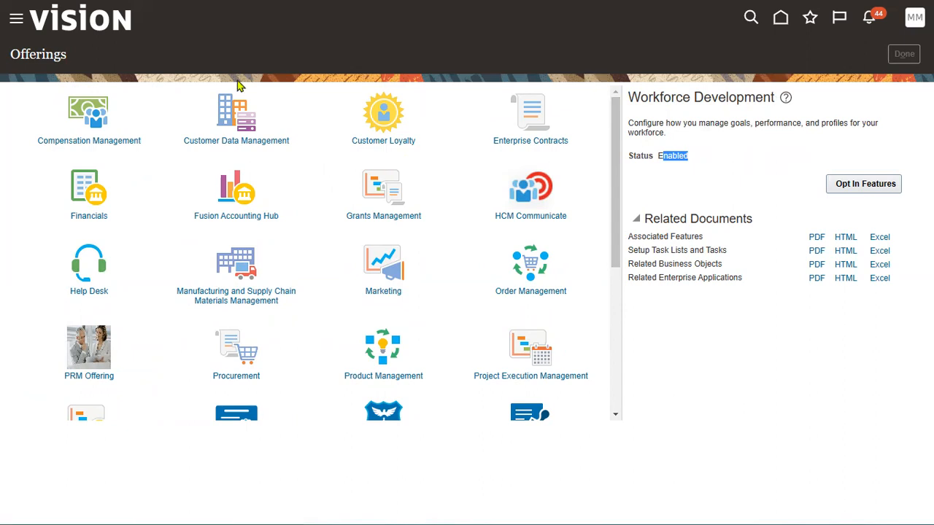
pyautogui.click(210, 51)
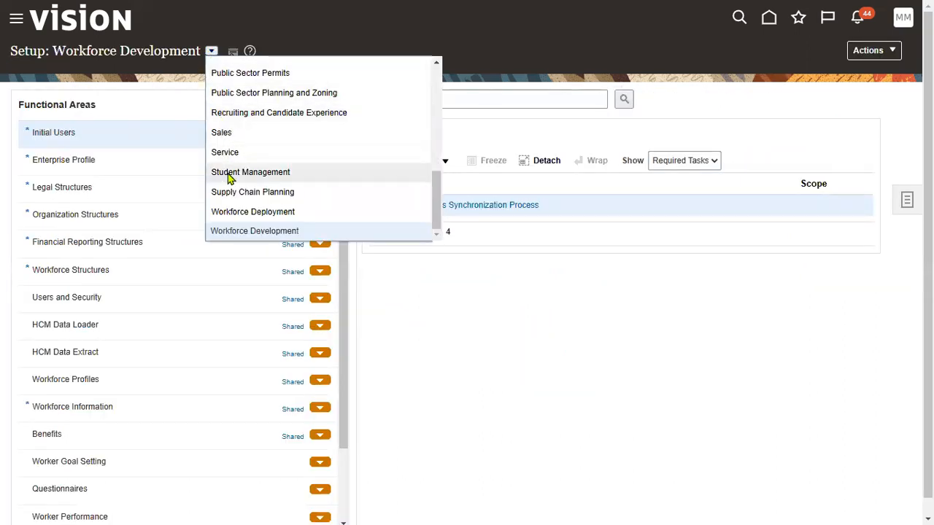
pyautogui.moveTo(443, 217); pyautogui.dragTo(442, 100)
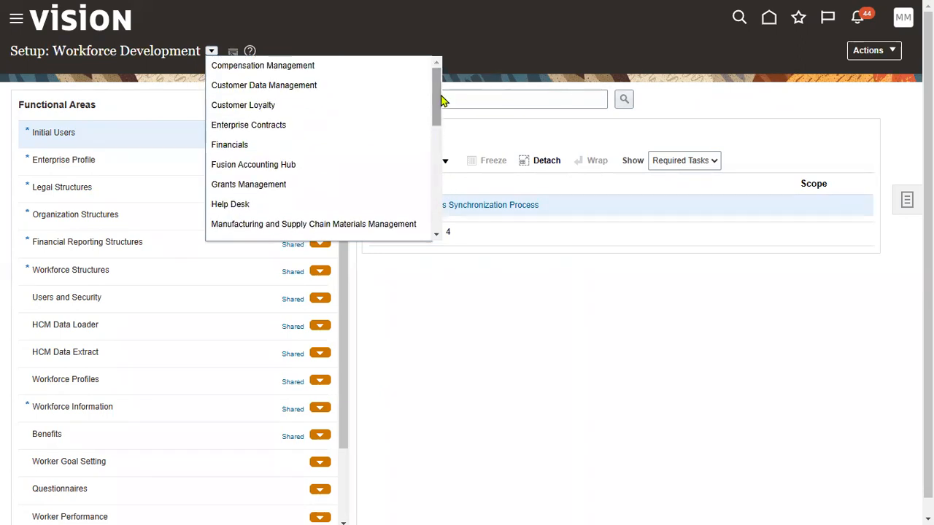
pyautogui.click(253, 147)
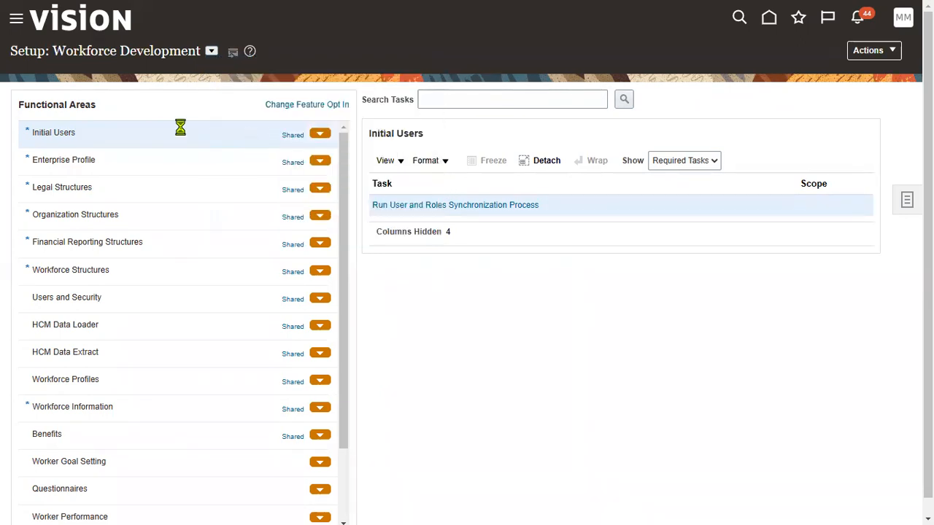
pyautogui.moveTo(54, 50); pyautogui.dragTo(104, 84)
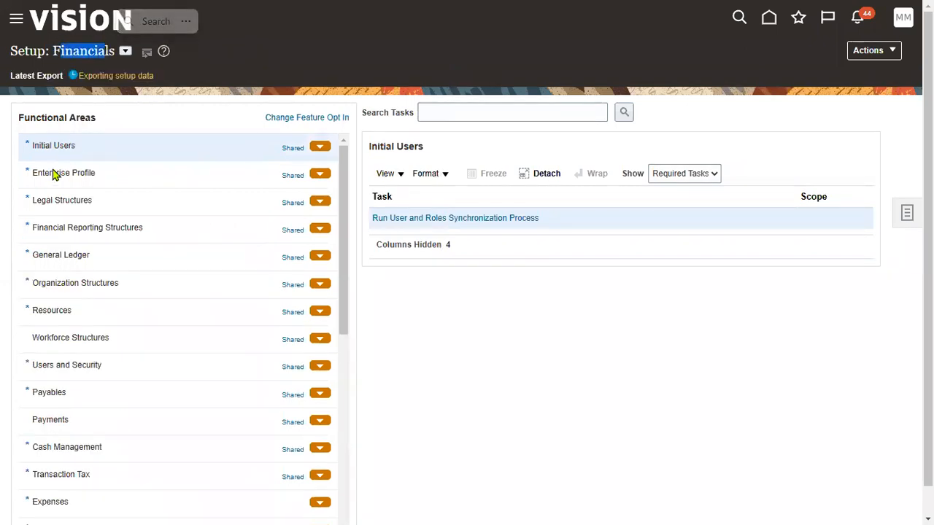
# Step: Look through the tasks of the Financials functional areas Payables, Cash Management, Transaction Tax, Expenses, Fixed Assets and Receivables
pyautogui.scroll(-4, 53, 172)
pyautogui.click(60, 269)
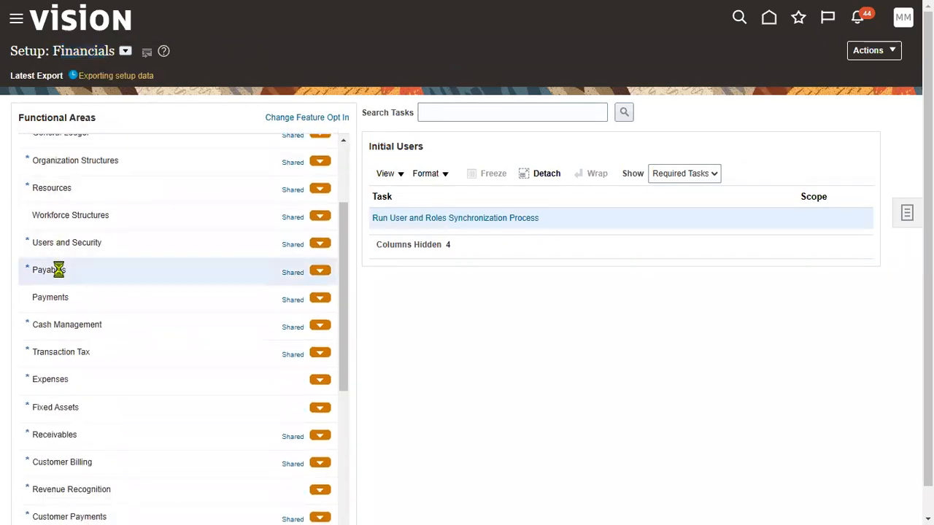
pyautogui.click(75, 328)
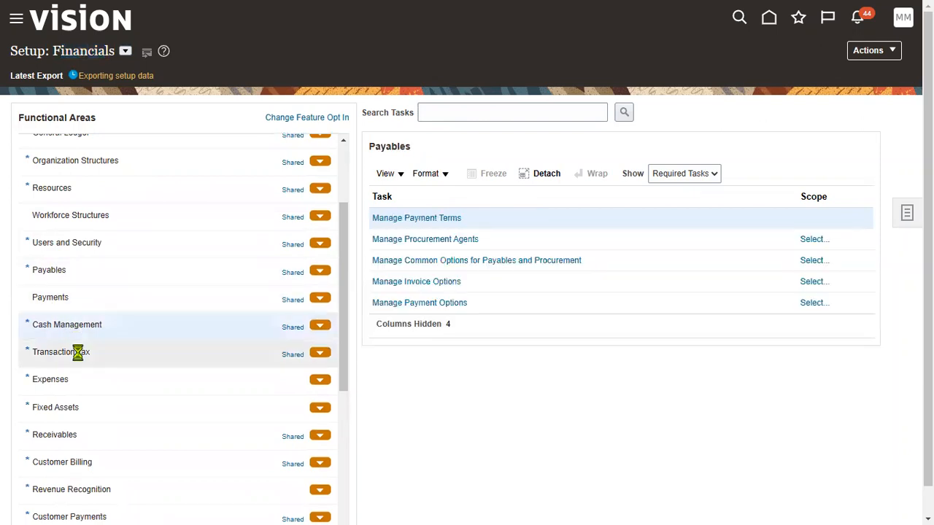
pyautogui.click(77, 352)
pyautogui.click(81, 381)
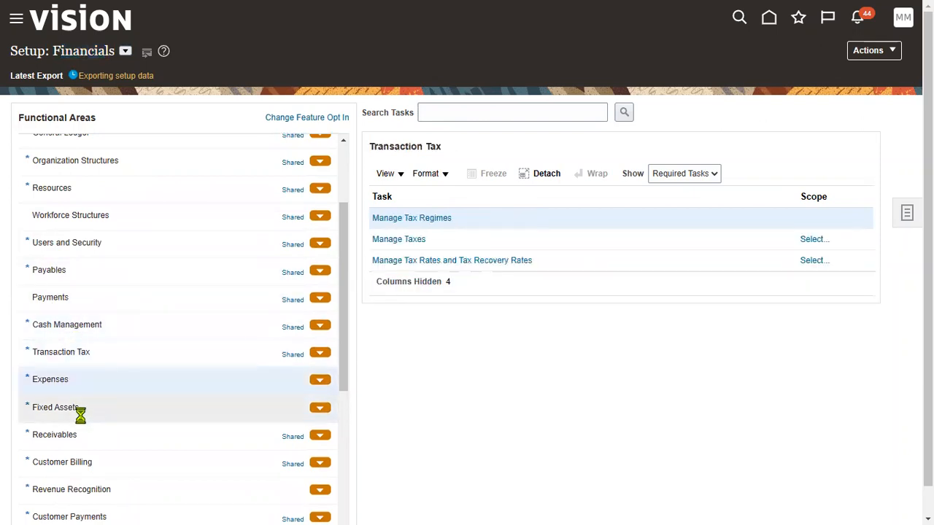
pyautogui.click(89, 407)
pyautogui.click(106, 438)
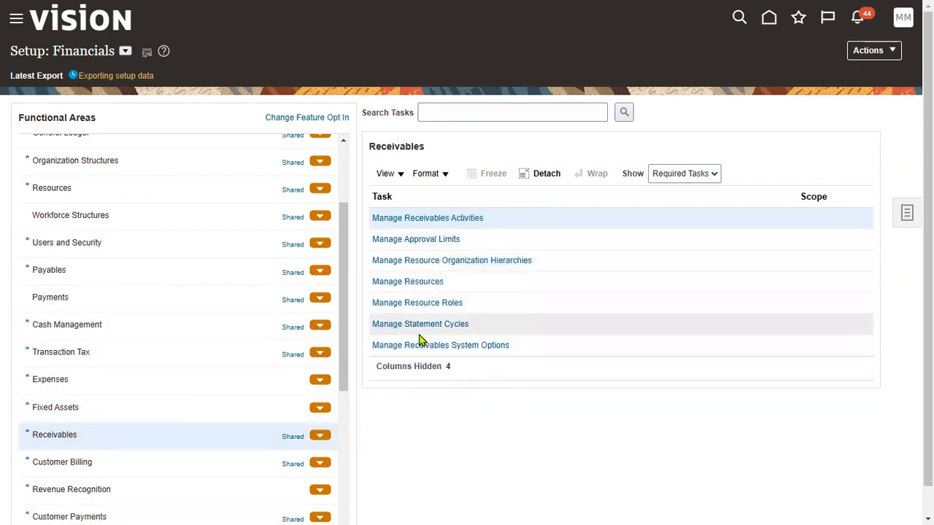
# Step: Change the setup from Financials to the Workforce Deployment offering
pyautogui.click(124, 51)
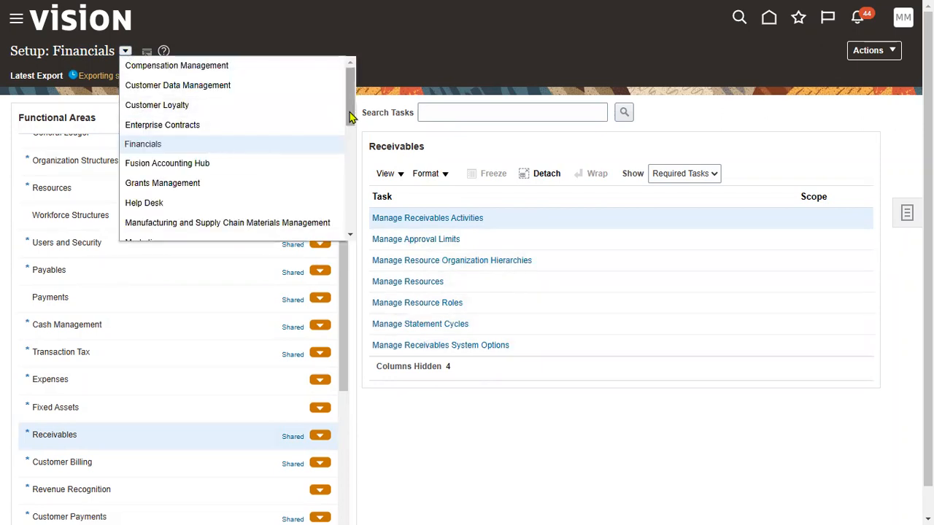
pyautogui.scroll(-3, 348, 124)
pyautogui.moveTo(342, 151); pyautogui.dragTo(346, 231)
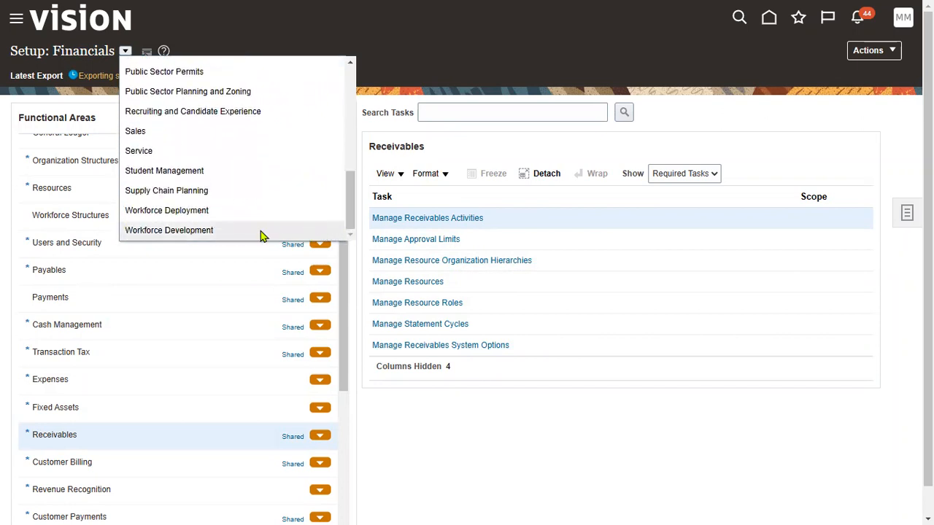
pyautogui.click(235, 211)
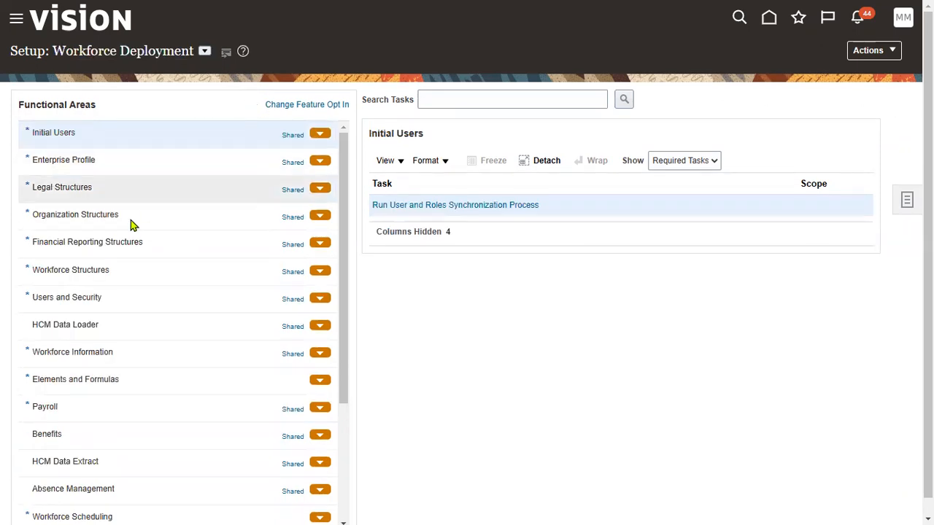
# Step: Look through the tasks of the Workforce Deployment functional areas Payroll, Benefits, Absence Management, and Elements and Formulas
pyautogui.tripleClick(59, 380)
pyautogui.click(159, 409)
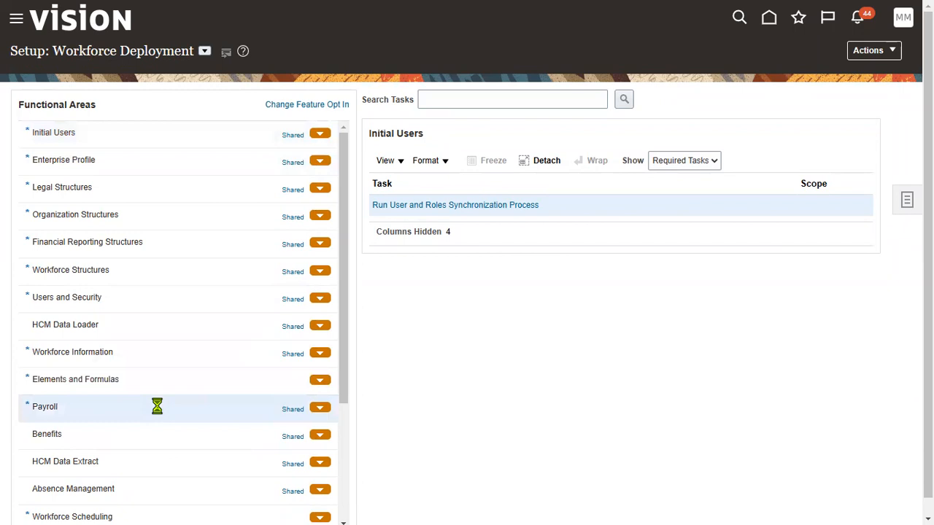
pyautogui.click(159, 438)
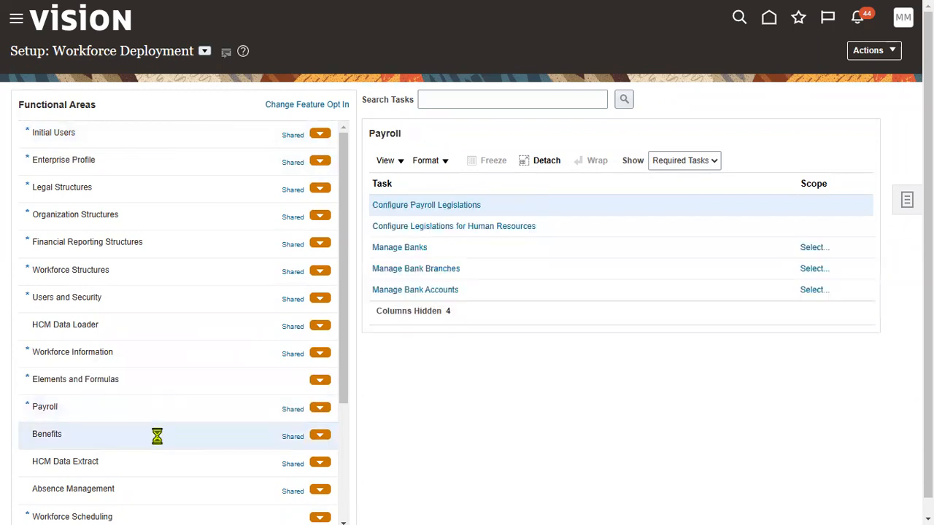
pyautogui.click(157, 490)
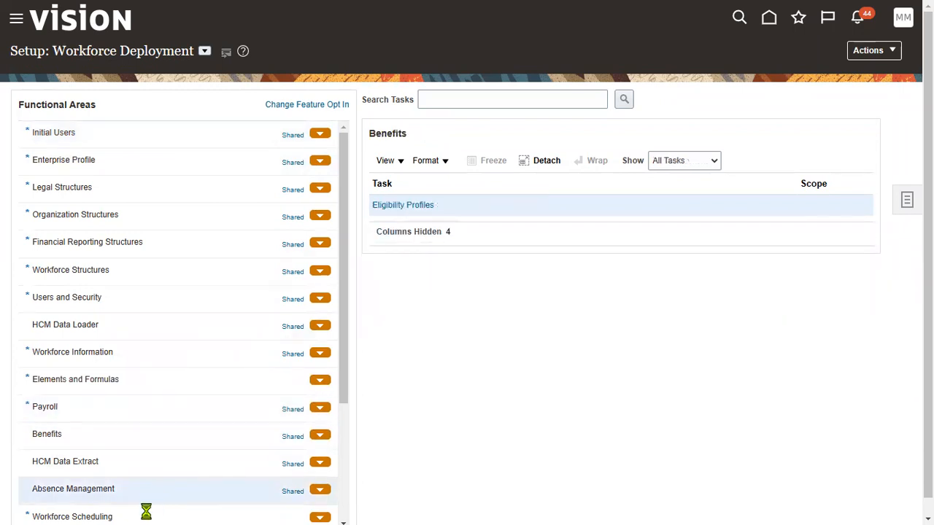
pyautogui.click(122, 379)
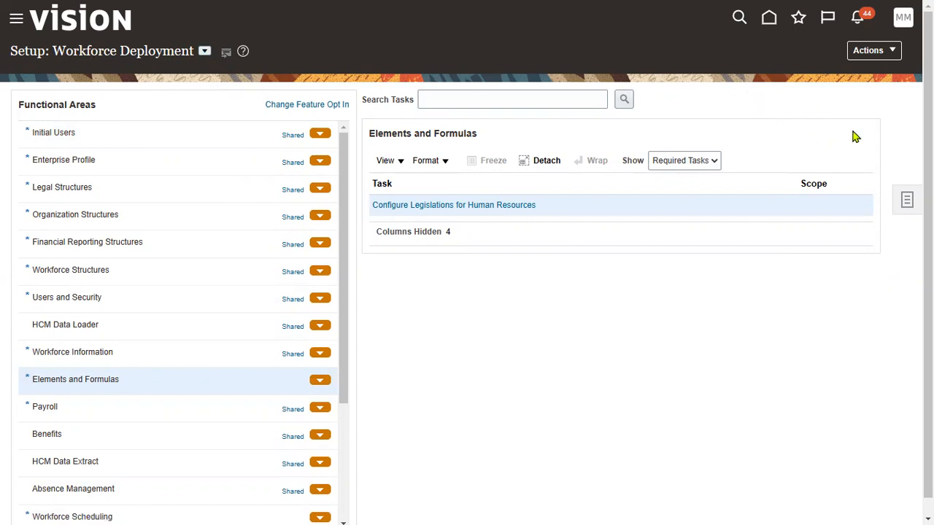
# Step: Open Manage Implementation Projects from the setup tasks and look through the existing implementation projects
pyautogui.click(907, 207)
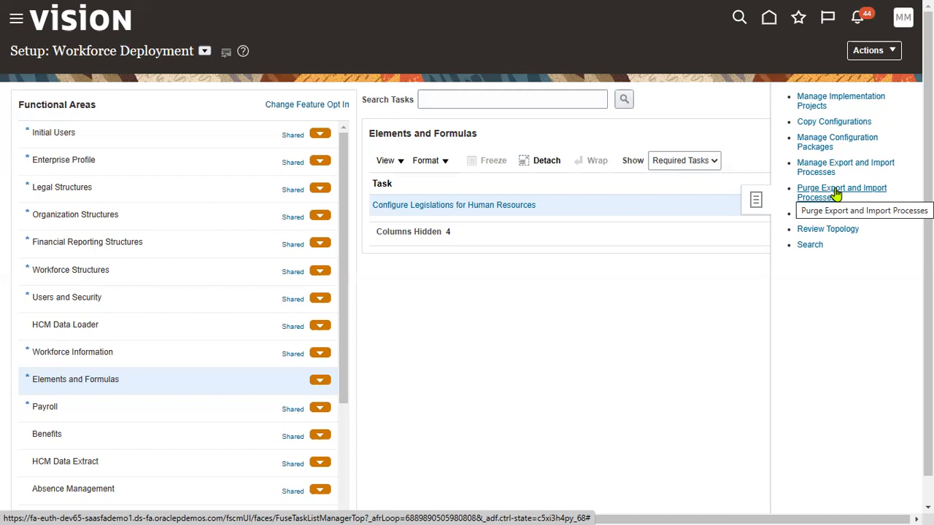
pyautogui.click(828, 108)
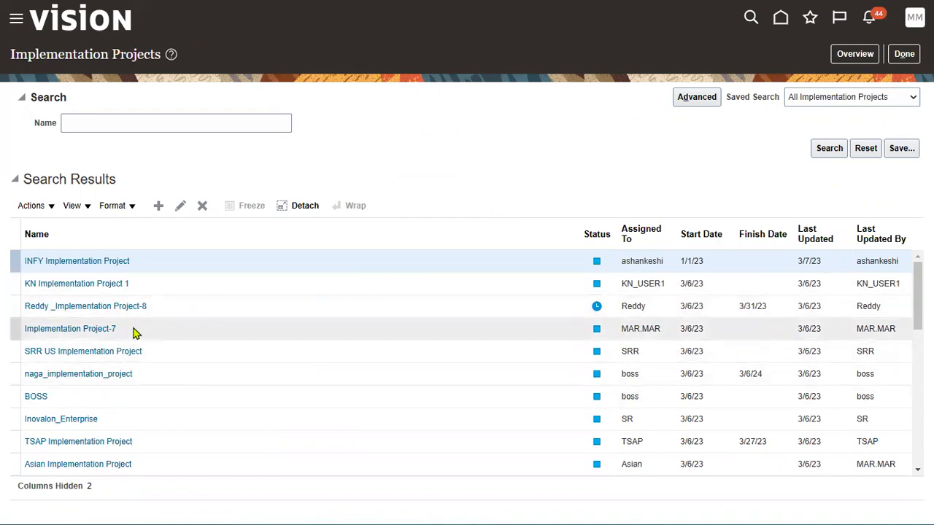
pyautogui.scroll(-3, 134, 332)
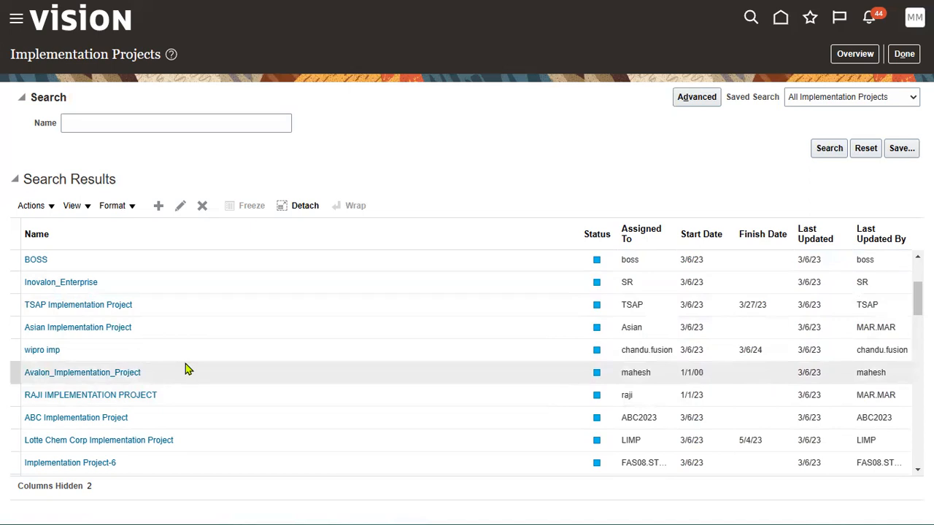
pyautogui.scroll(3, 186, 370)
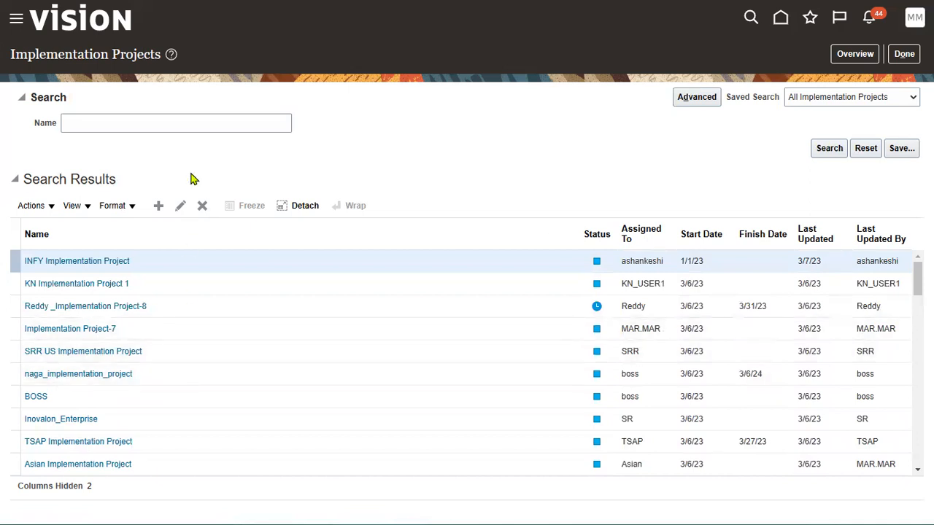
# Step: Create a new implementation project with HEROTAGE_HCM as its name, code and description
pyautogui.click(158, 205)
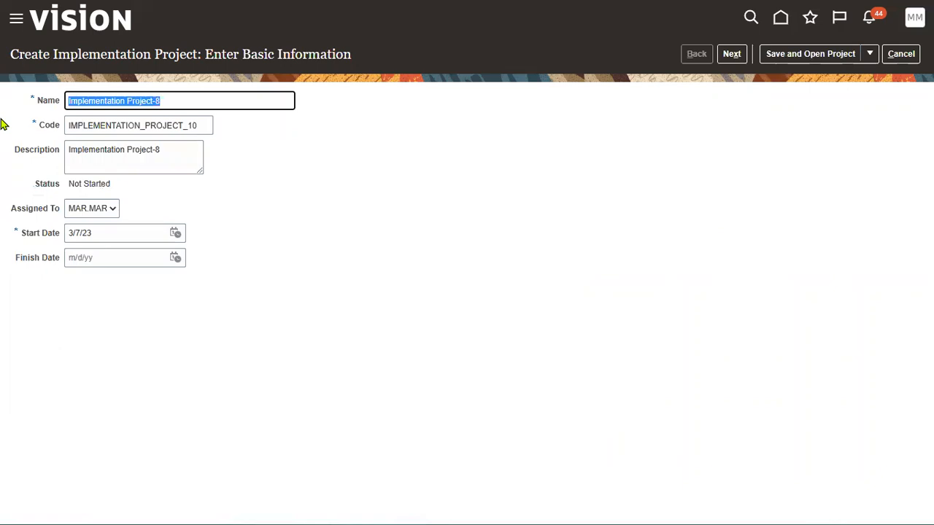
pyautogui.write('HEROTAGE')
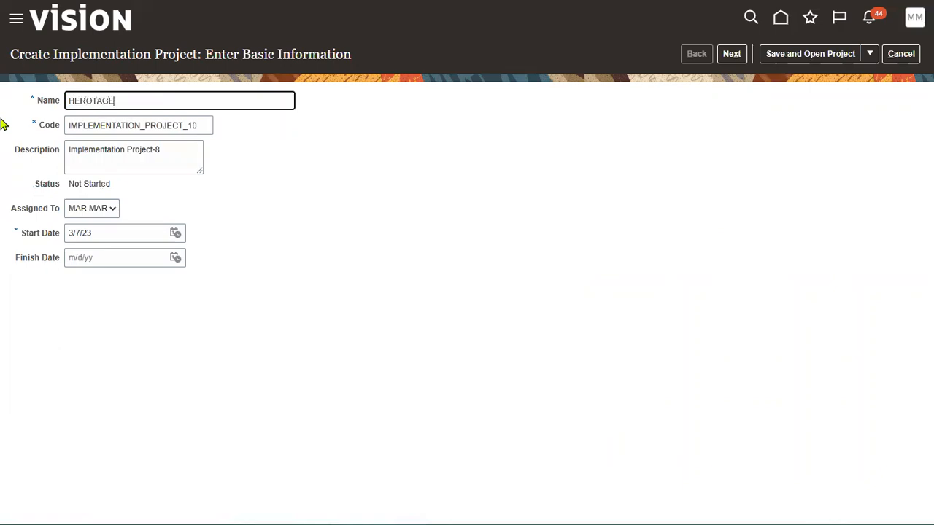
pyautogui.write('_HCM')
pyautogui.click(377, 172)
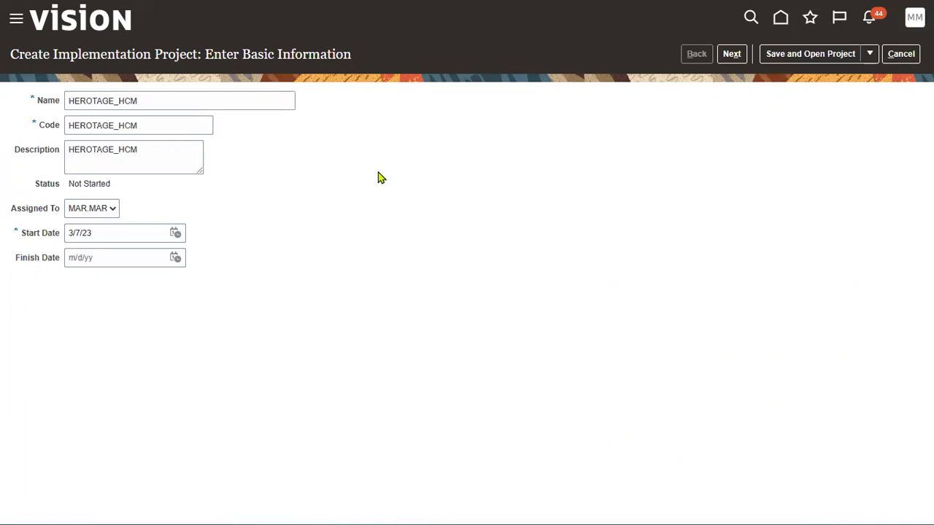
# Step: Set the project's finish date to 9/30/23 and continue to the selection of offerings to implement
pyautogui.click(178, 257)
pyautogui.click(233, 284)
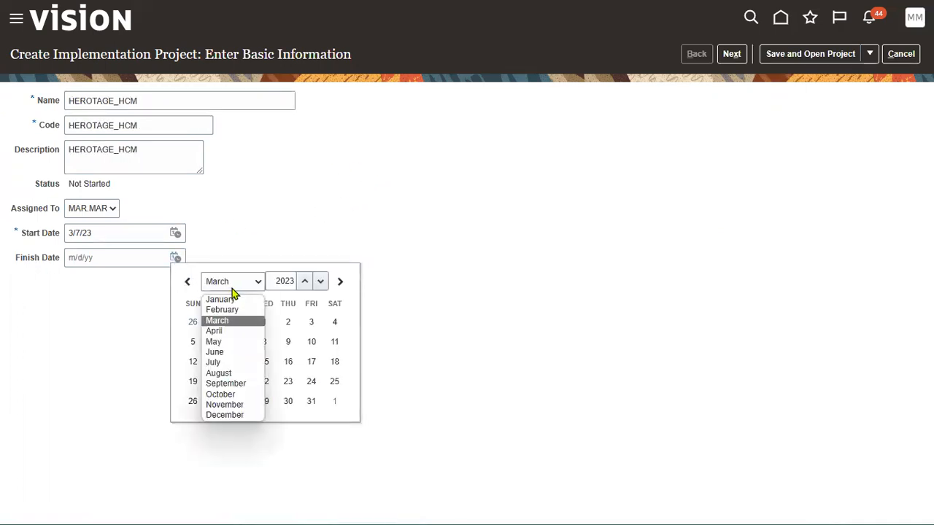
pyautogui.click(229, 384)
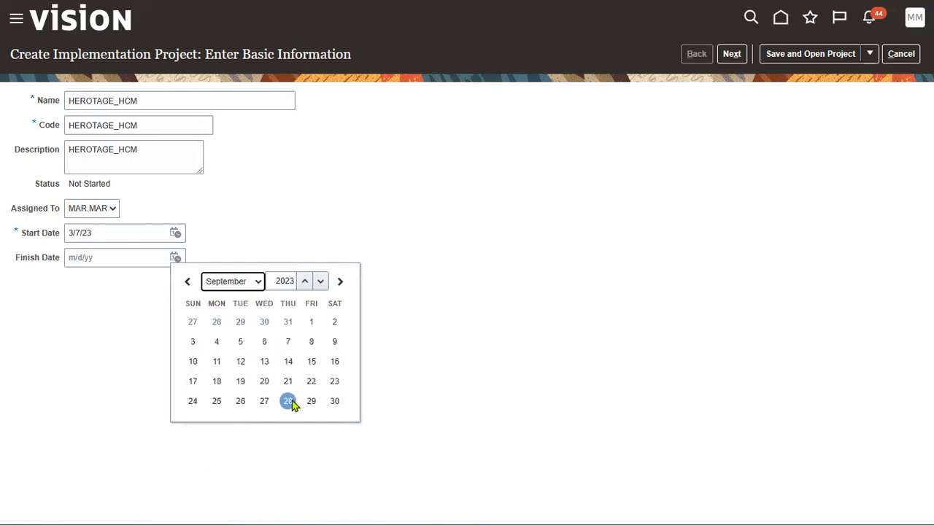
pyautogui.click(333, 403)
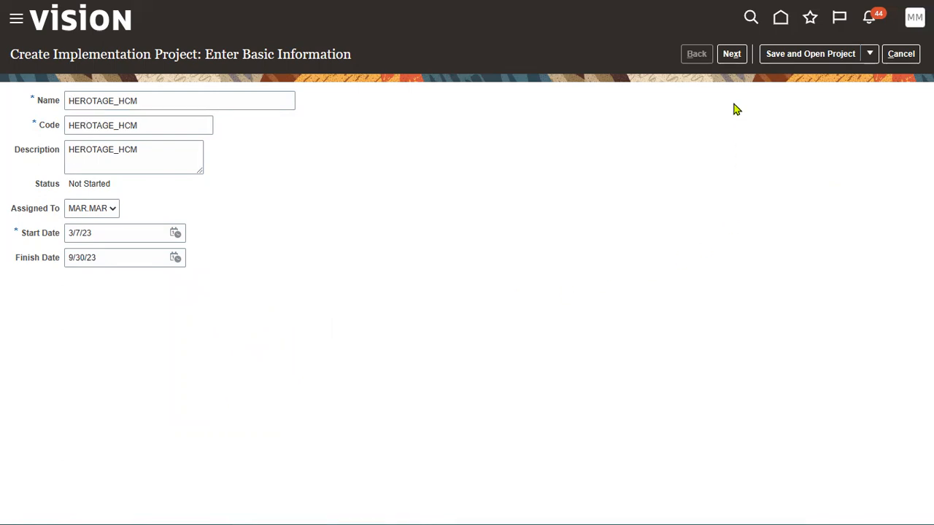
pyautogui.click(727, 57)
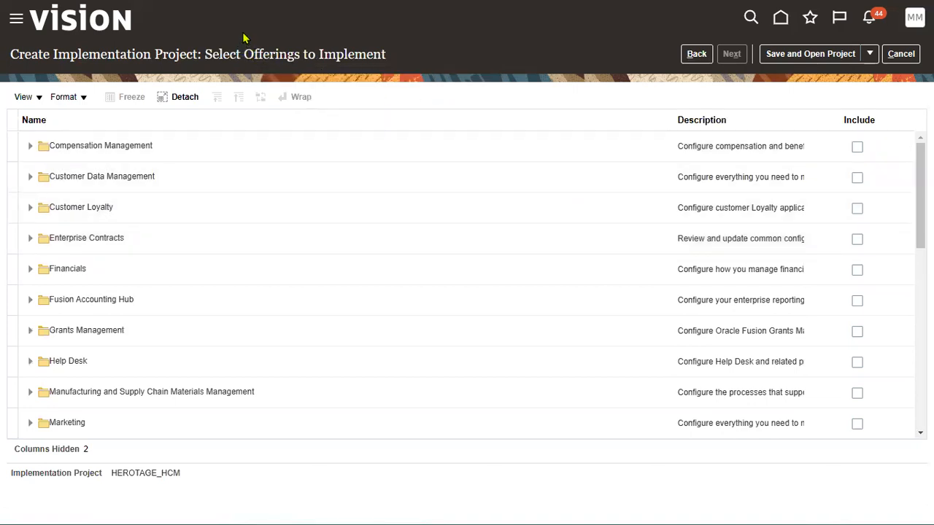
pyautogui.moveTo(244, 55); pyautogui.dragTo(306, 58)
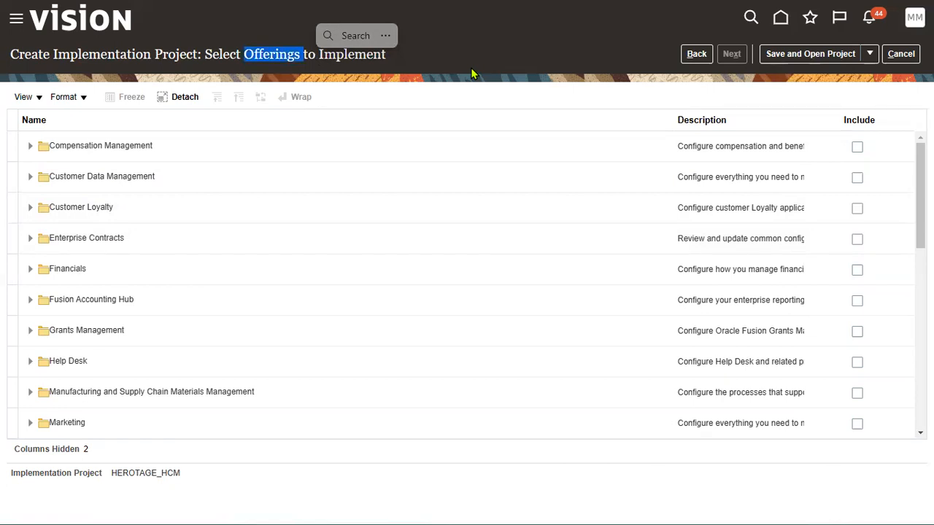
# Step: Switch to the Fusion HCM MAT workbook in Excel and enter Global HR in B51 and Payroll in B52
pyautogui.hotkey('alt', 'Tab')
pyautogui.press('Tab')
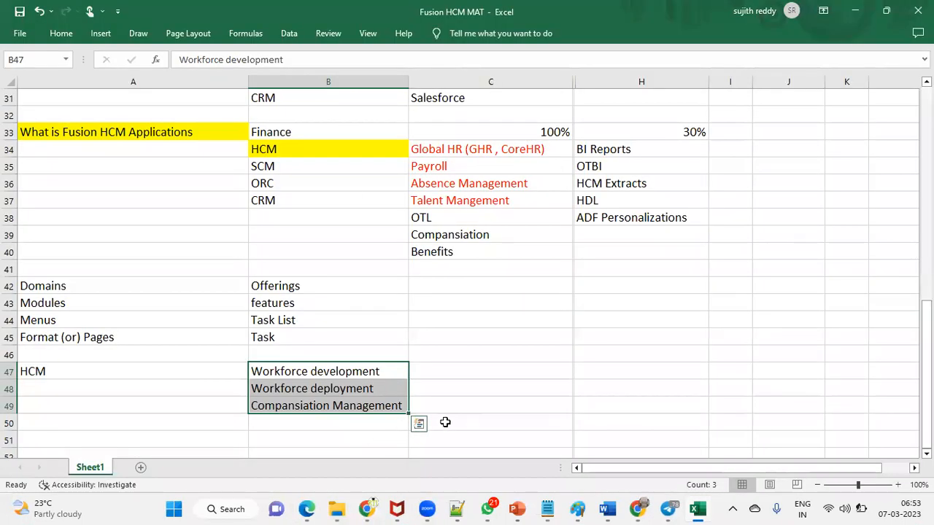
pyautogui.scroll(-3, 390, 381)
pyautogui.scroll(-2, 316, 324)
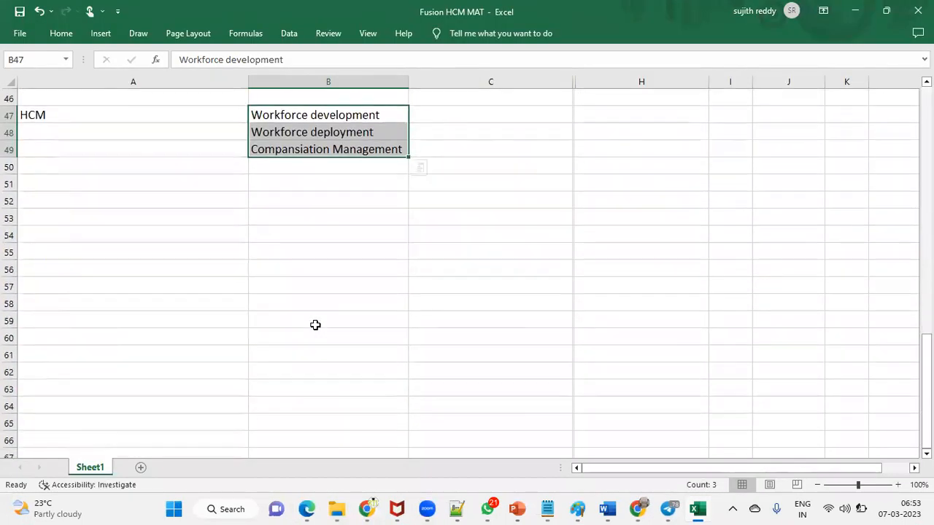
pyautogui.click(265, 184)
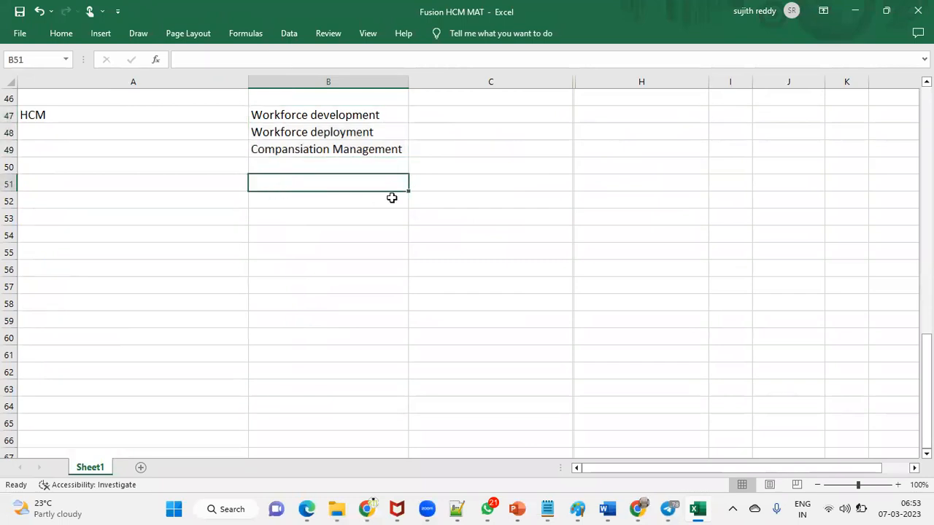
pyautogui.write('Global HR')
pyautogui.press('Return')
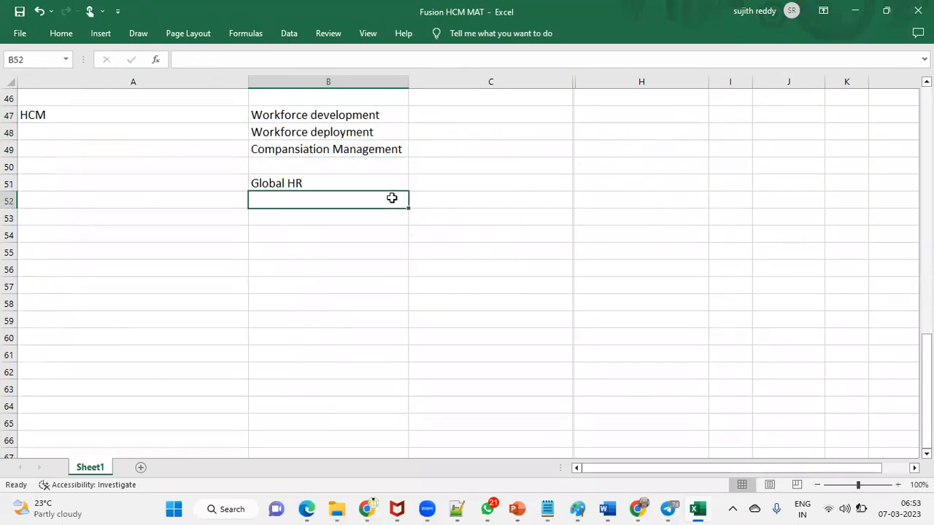
pyautogui.write('Payroll')
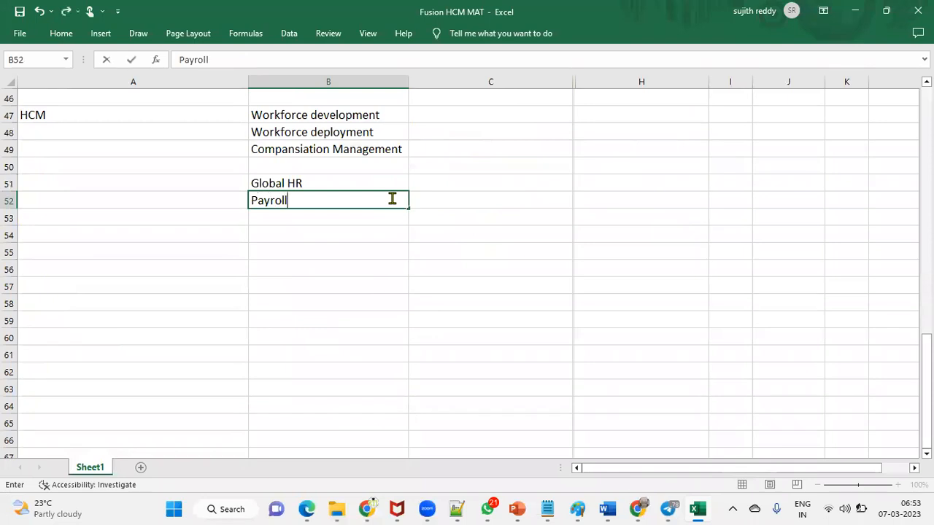
pyautogui.press('Return')
# Step: Enter the label Modules in cell A51 beside Global HR and fill that cell with yellow
pyautogui.click(228, 179)
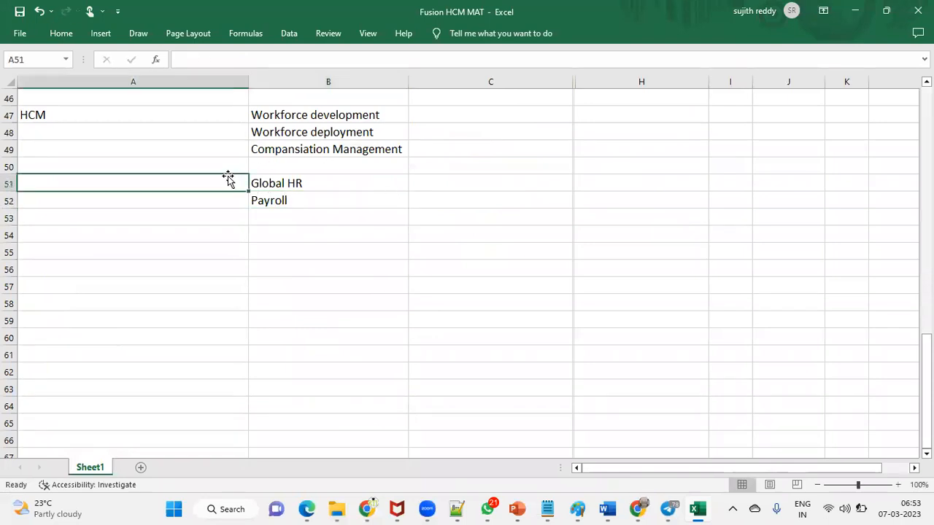
pyautogui.write('Modules')
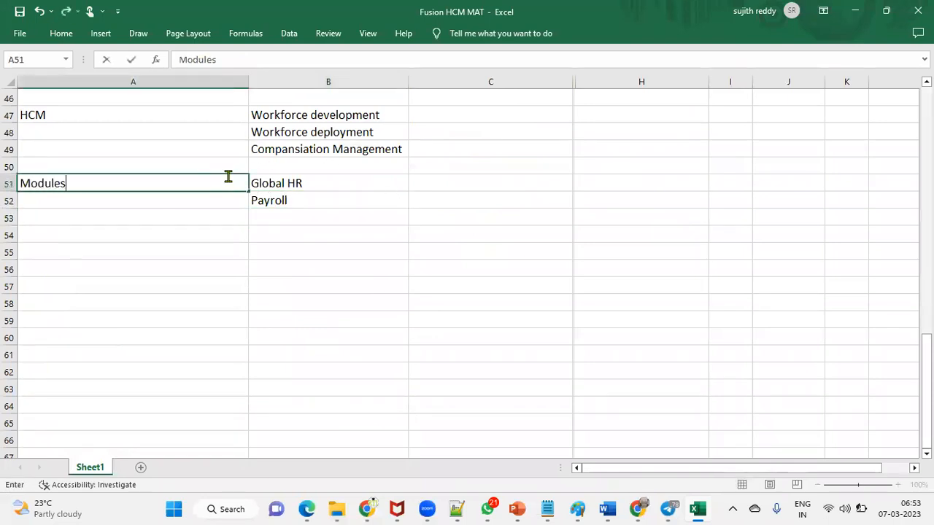
pyautogui.click(272, 184)
pyautogui.click(219, 183)
pyautogui.click(70, 34)
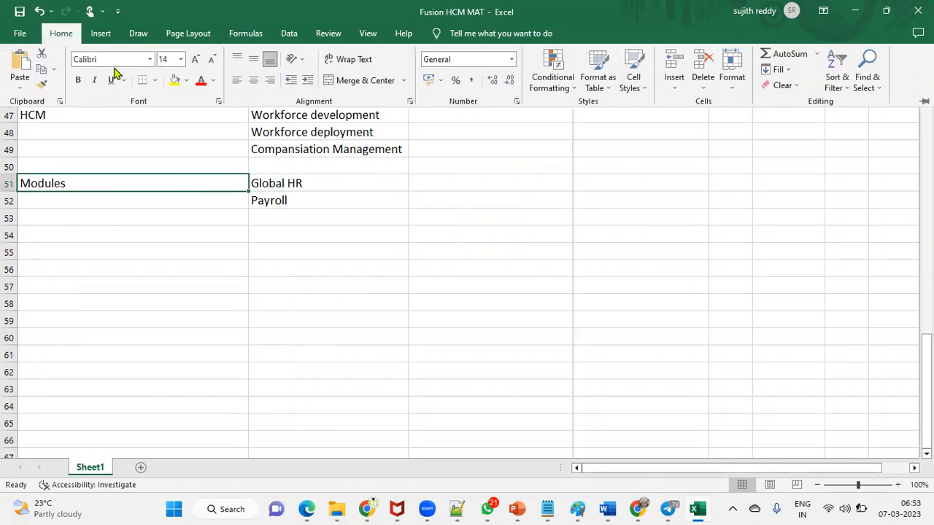
pyautogui.click(175, 80)
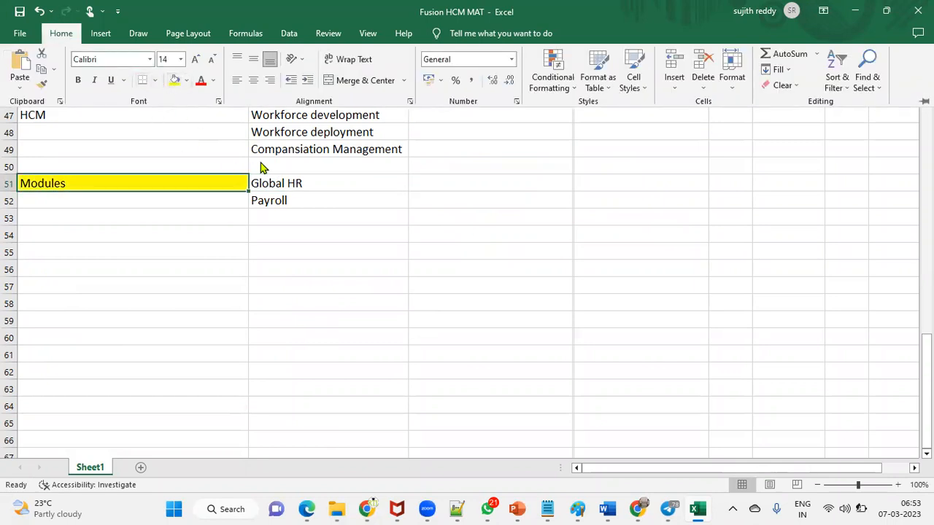
pyautogui.click(299, 183)
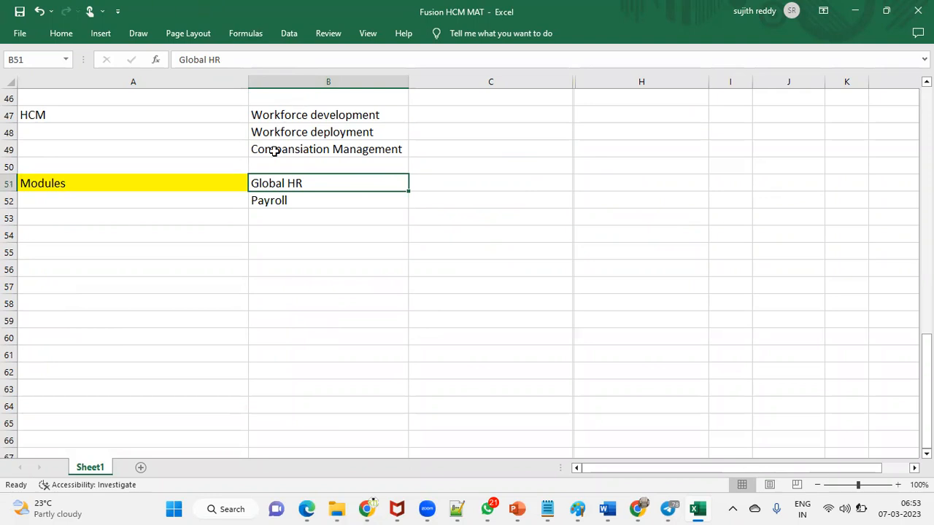
pyautogui.click(286, 202)
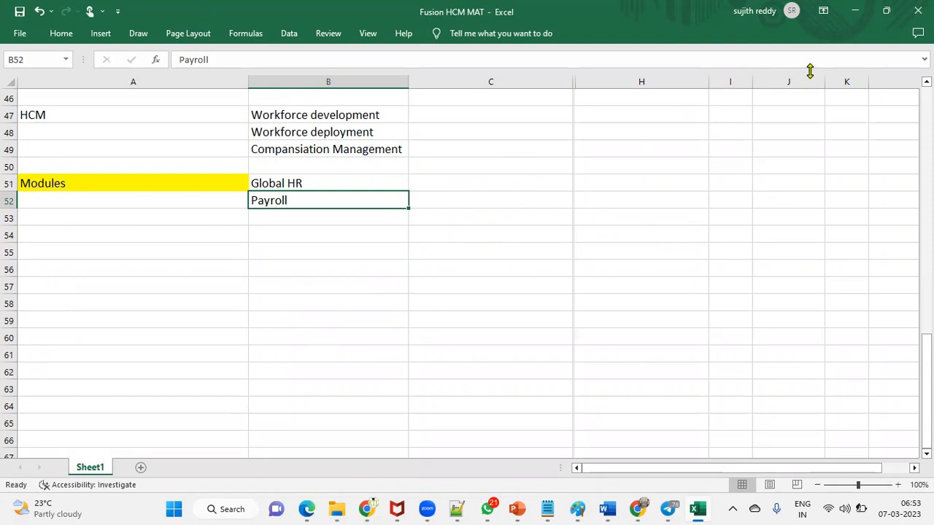
# Step: Return to the Oracle project creation page and include the Workforce Deployment offering in HEROTAGE_HCM
pyautogui.click(852, 14)
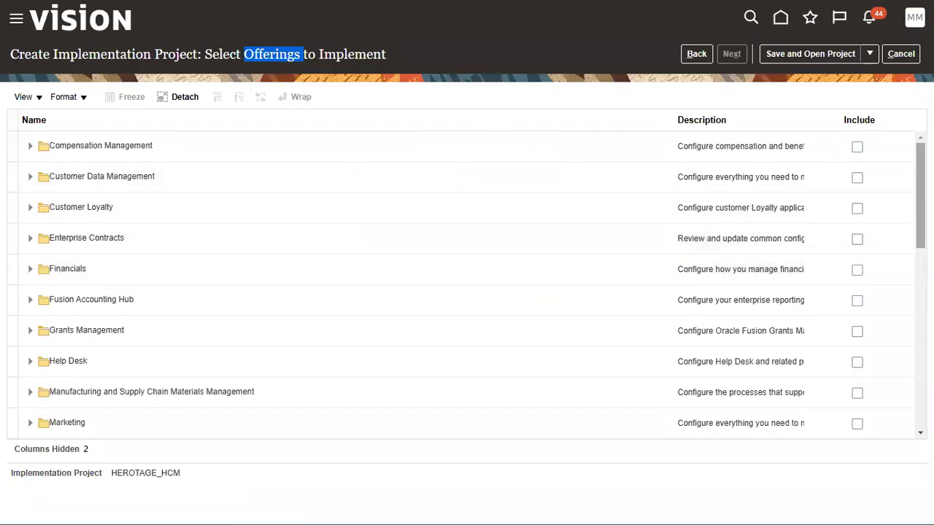
pyautogui.click(206, 158)
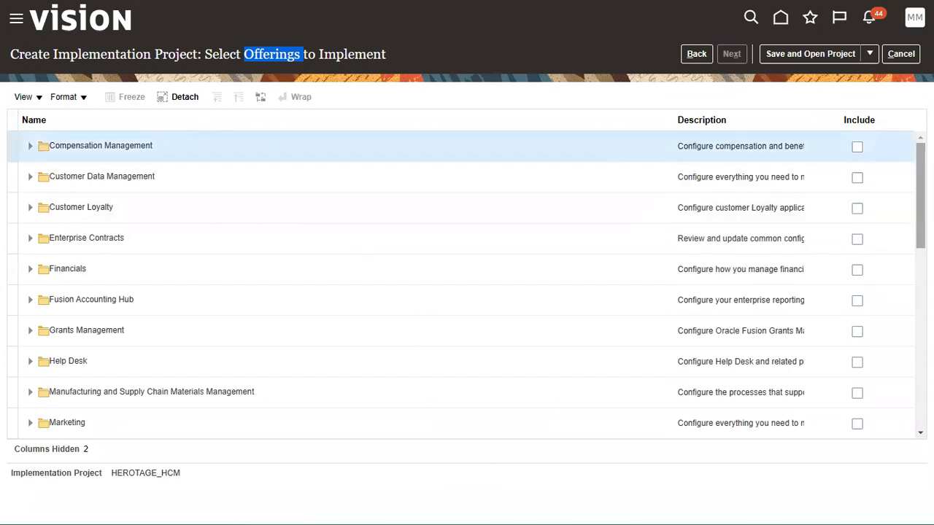
pyautogui.scroll(-2, 467, 284)
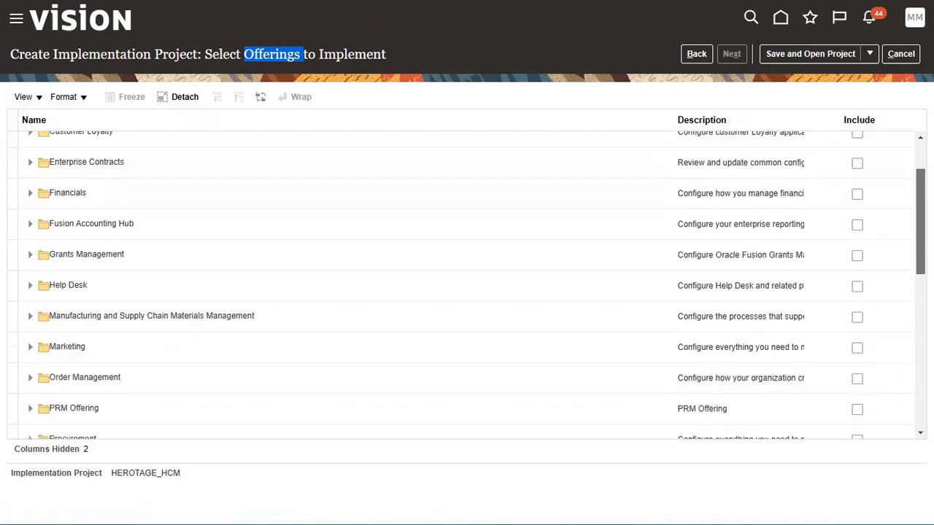
pyautogui.scroll(-10, 903, 402)
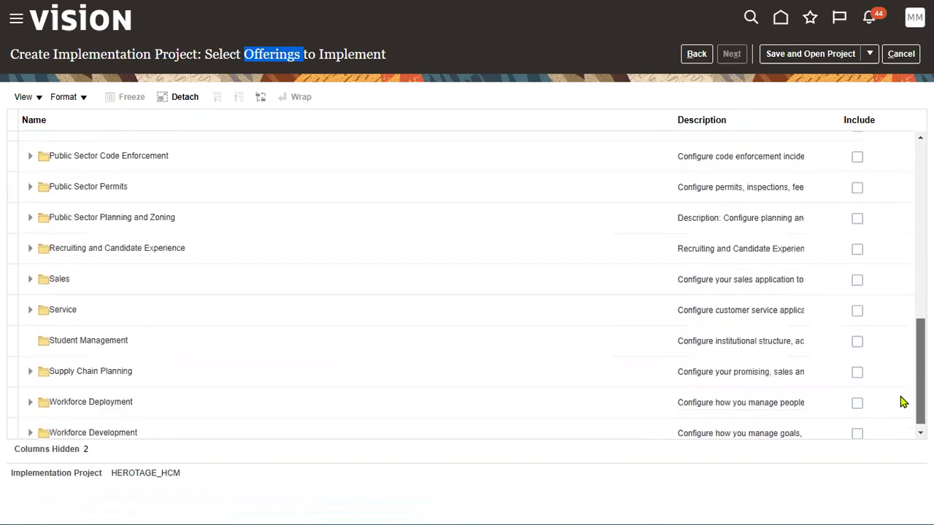
pyautogui.scroll(-1, 904, 409)
pyautogui.click(415, 404)
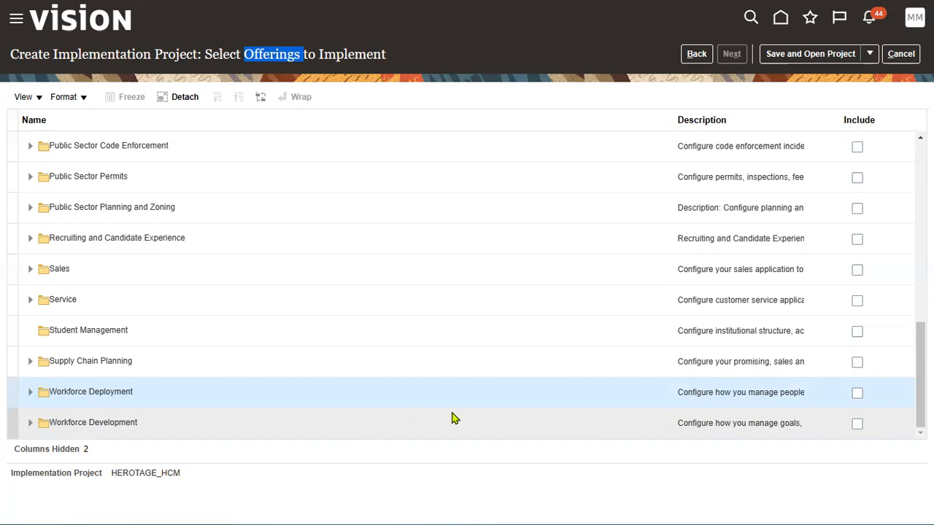
pyautogui.click(859, 396)
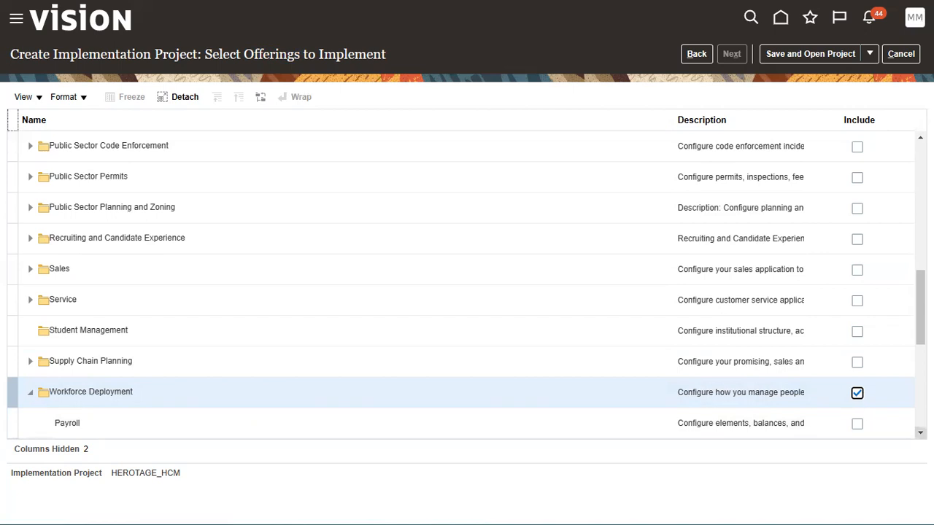
# Step: Include Payroll under Workforce Deployment, and save and close the implementation project
pyautogui.scroll(-5, 467, 286)
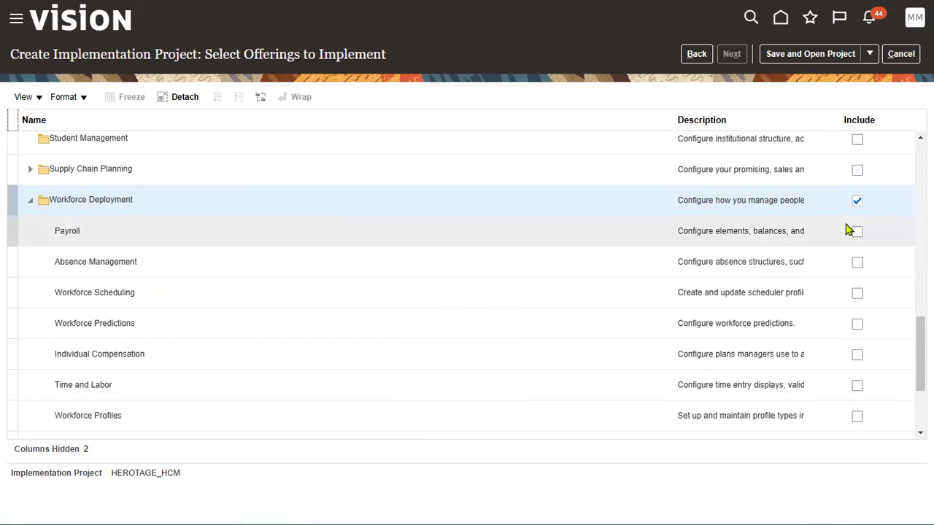
pyautogui.click(857, 232)
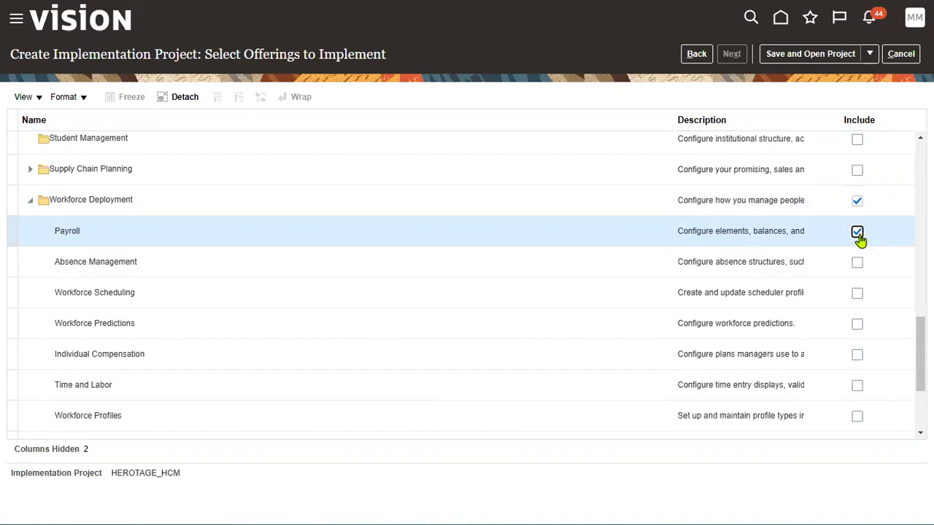
pyautogui.click(870, 53)
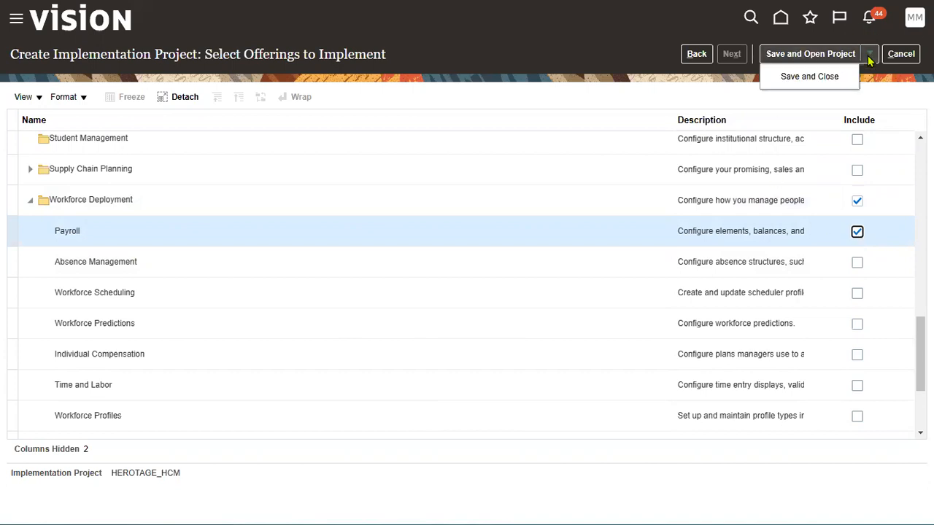
pyautogui.click(808, 76)
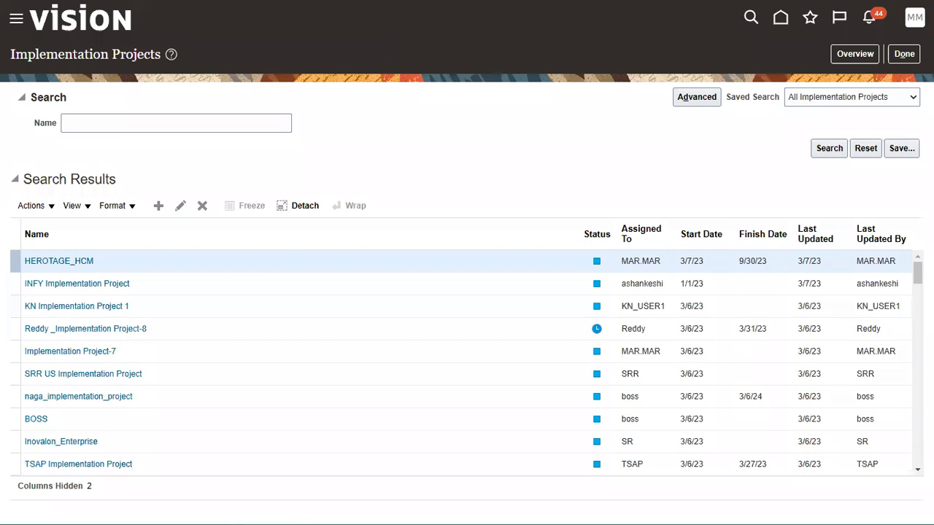
# Step: Leave the implementation projects list, sign out of Oracle Applications Cloud, and sign back in with the saved user ID and password
pyautogui.click(897, 58)
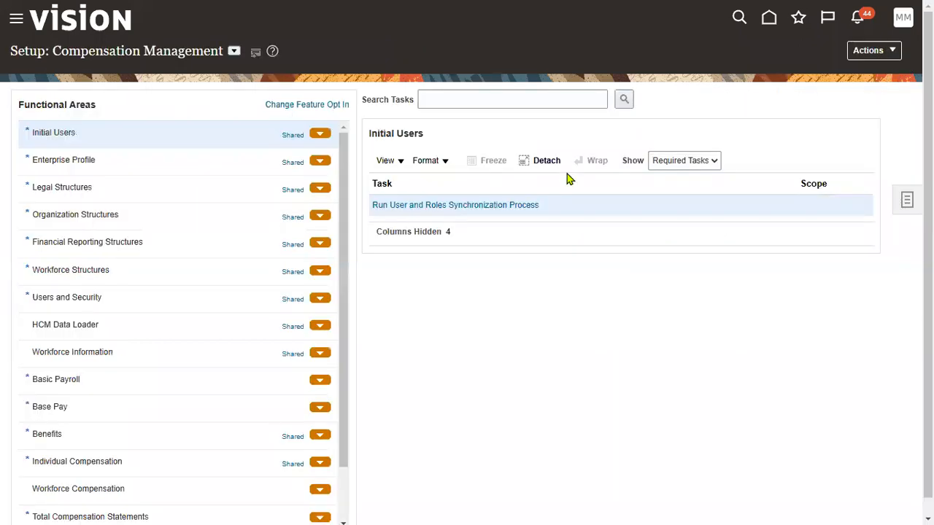
pyautogui.click(903, 16)
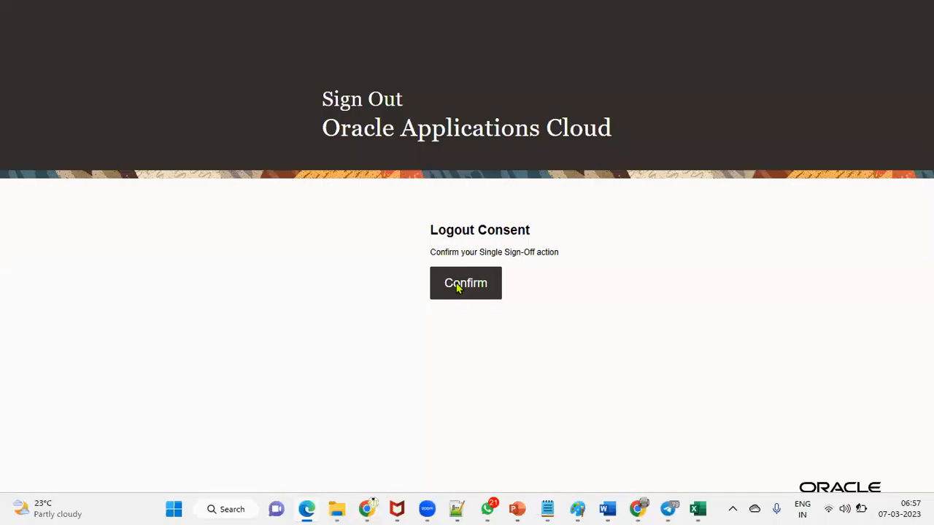
pyautogui.click(456, 284)
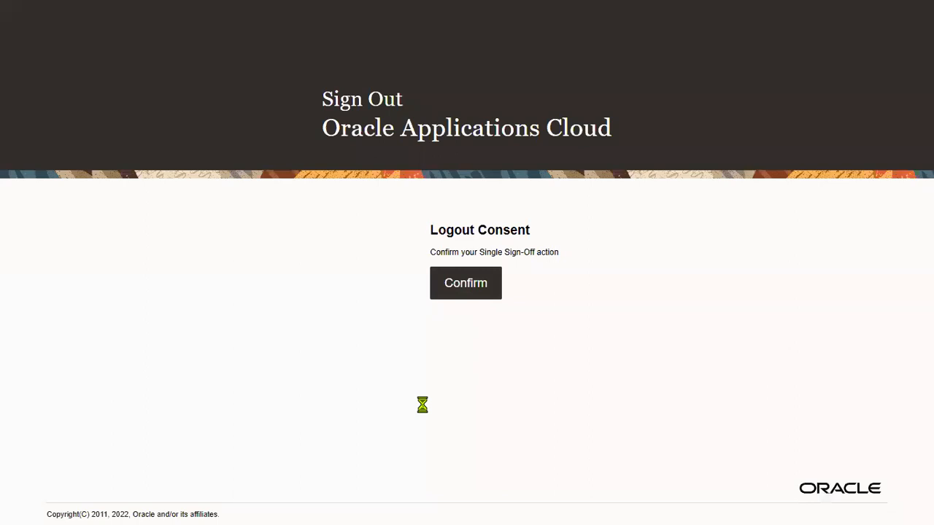
pyautogui.moveTo(469, 237); pyautogui.dragTo(74, 232)
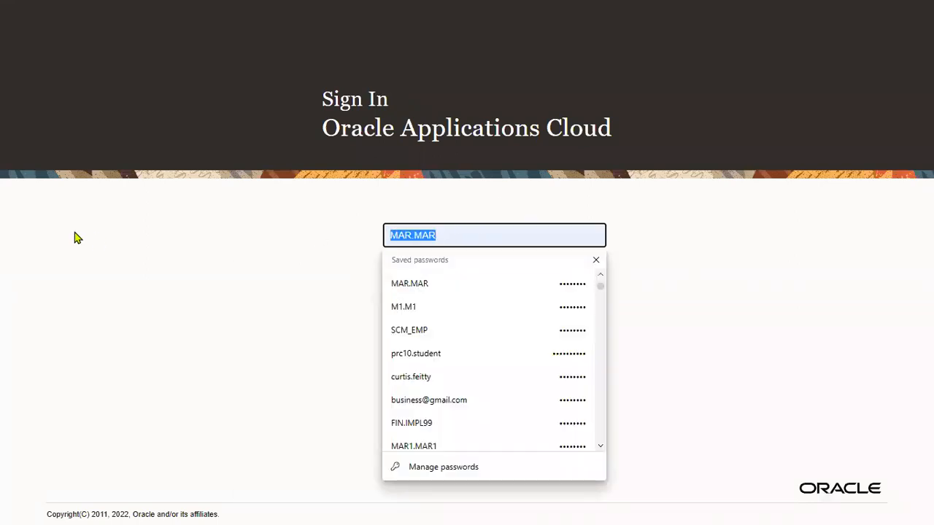
pyautogui.click(419, 283)
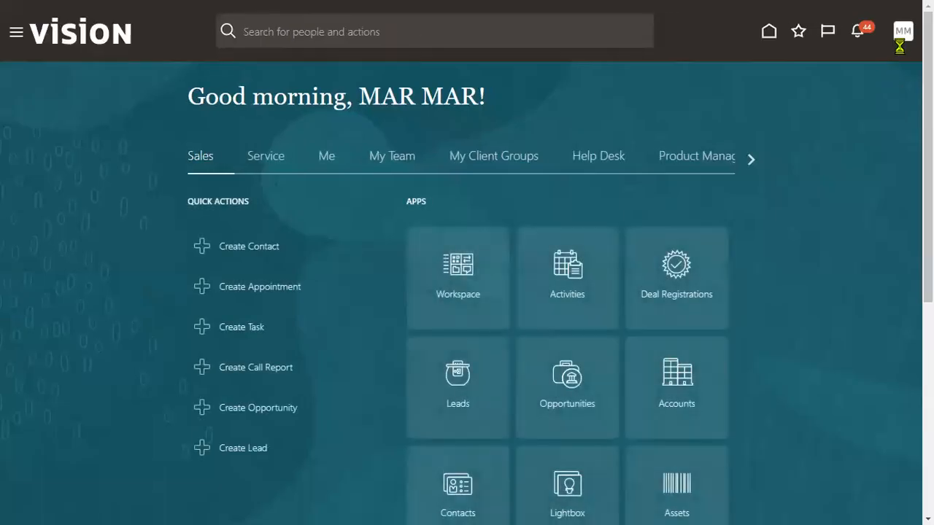
# Step: Open the HEROTAGE_HCM implementation project from Setup and Maintenance and expand its Workforce Deployment task list
pyautogui.click(901, 37)
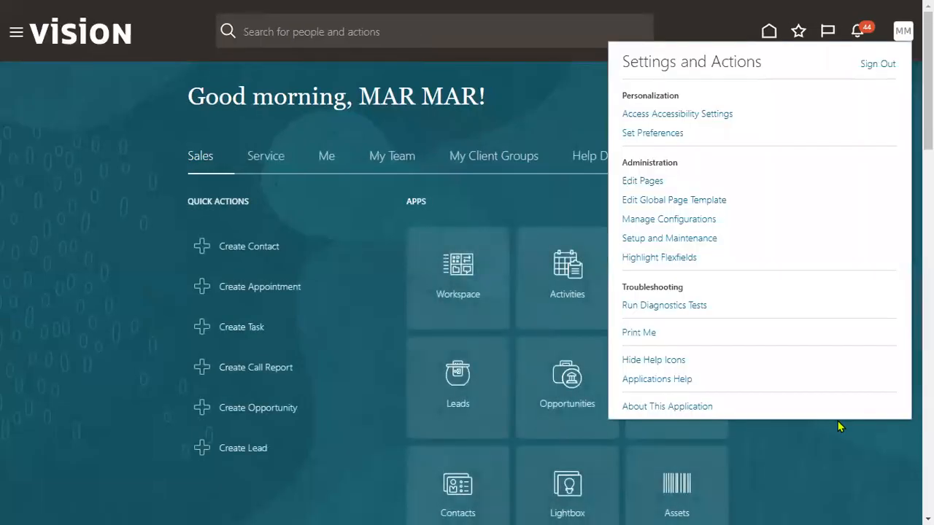
pyautogui.click(654, 239)
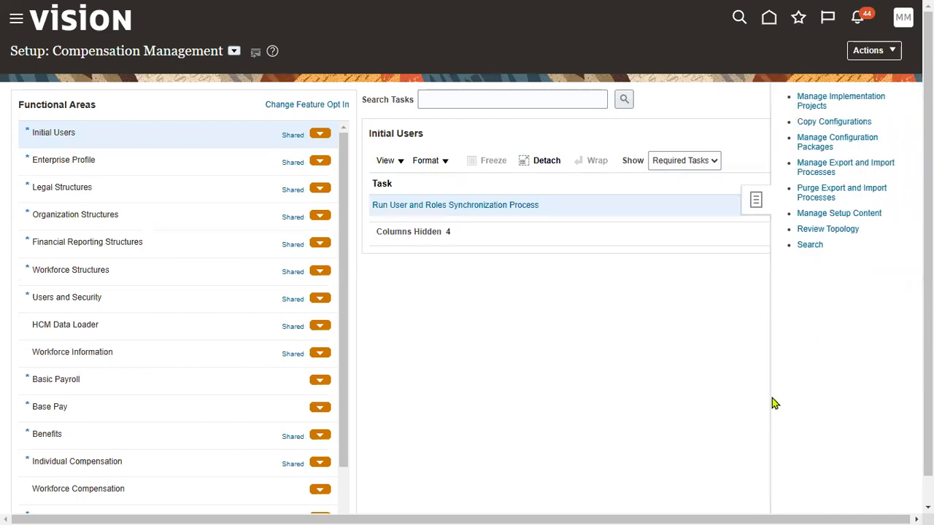
pyautogui.click(807, 102)
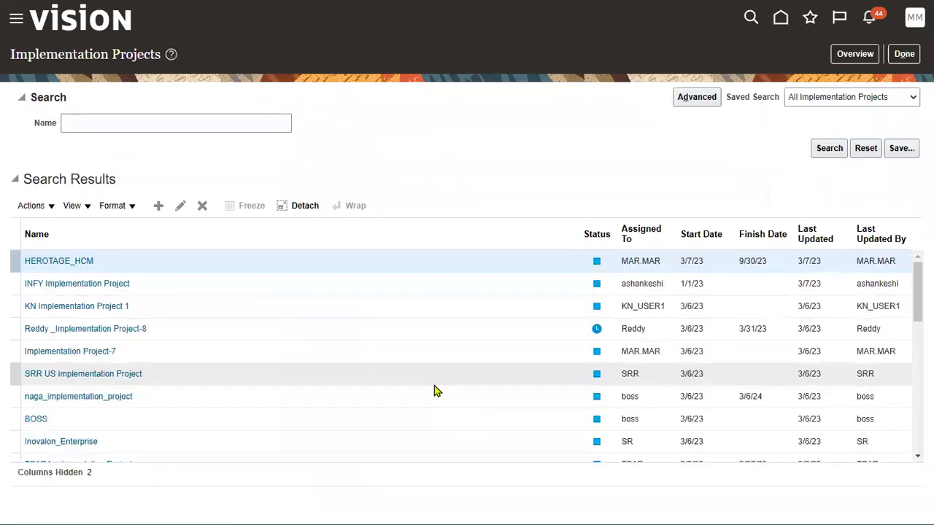
pyautogui.click(58, 263)
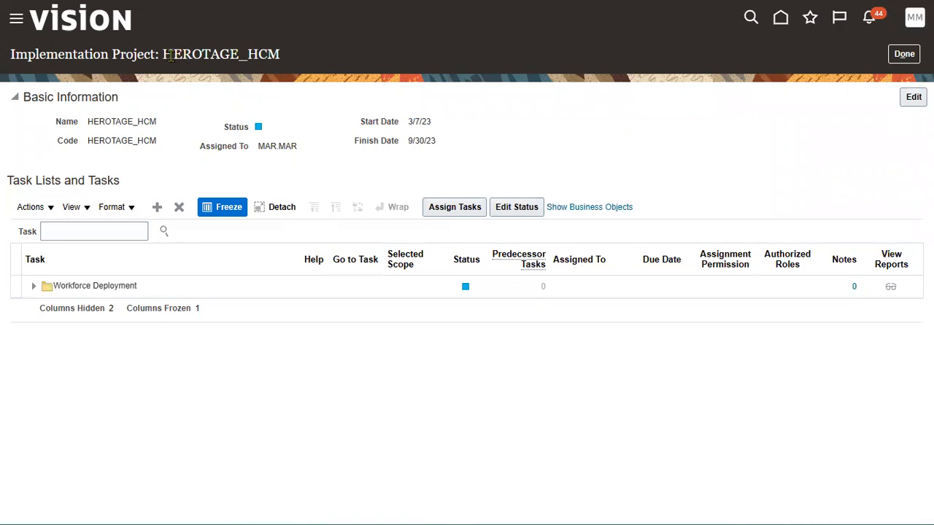
pyautogui.moveTo(166, 55); pyautogui.dragTo(280, 58)
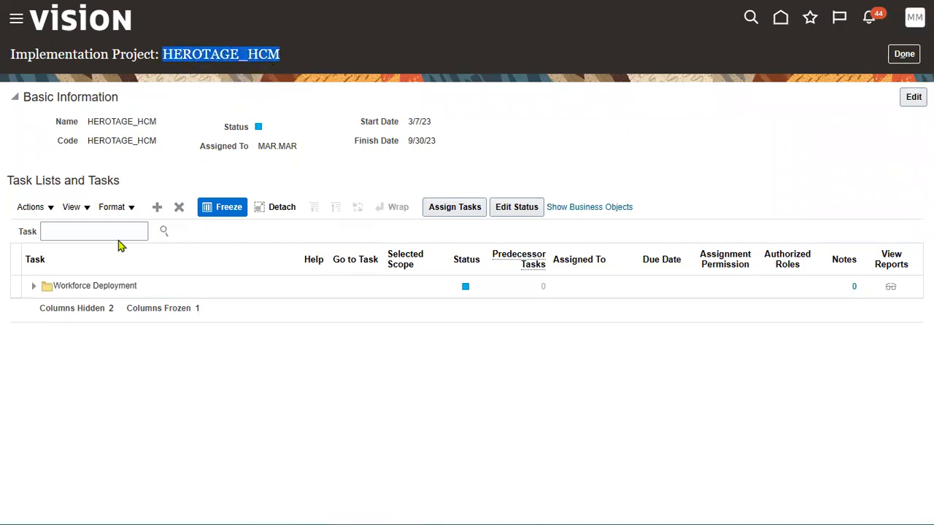
pyautogui.click(34, 286)
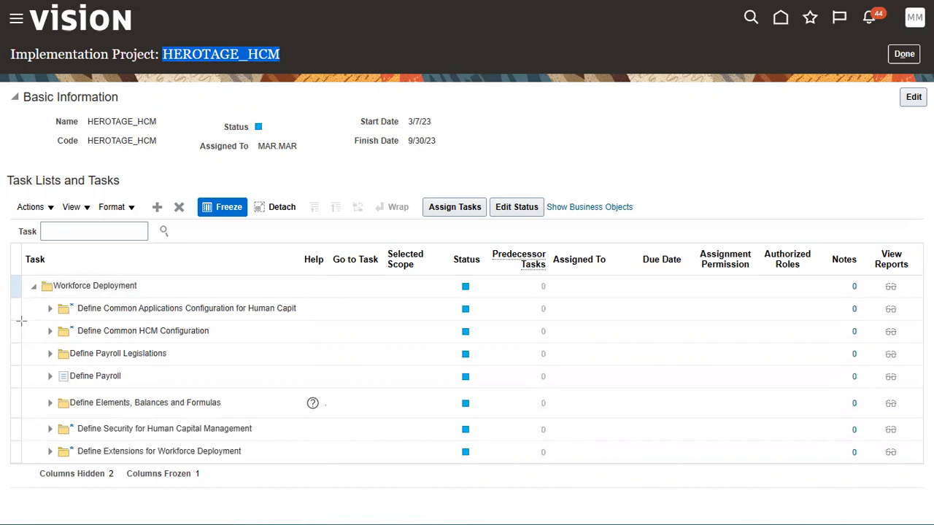
# Step: Outline the common configuration, payroll, security and extensions task groups under Workforce Deployment with separate red rectangles
pyautogui.moveTo(33, 299); pyautogui.dragTo(387, 336)
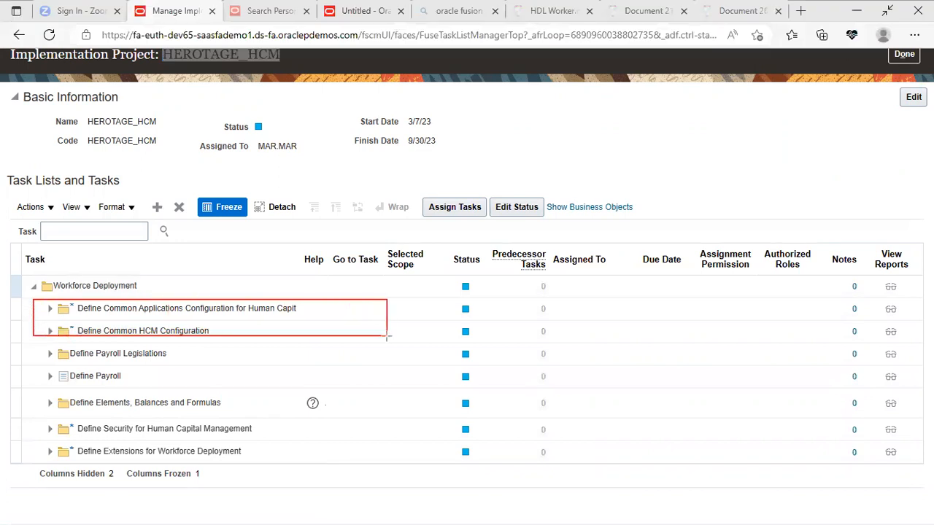
pyautogui.moveTo(37, 343)
pyautogui.mouseDown()
pyautogui.moveTo(77, 382)
pyautogui.moveTo(182, 411)
pyautogui.moveTo(329, 422)
pyautogui.moveTo(335, 413)
pyautogui.mouseUp()
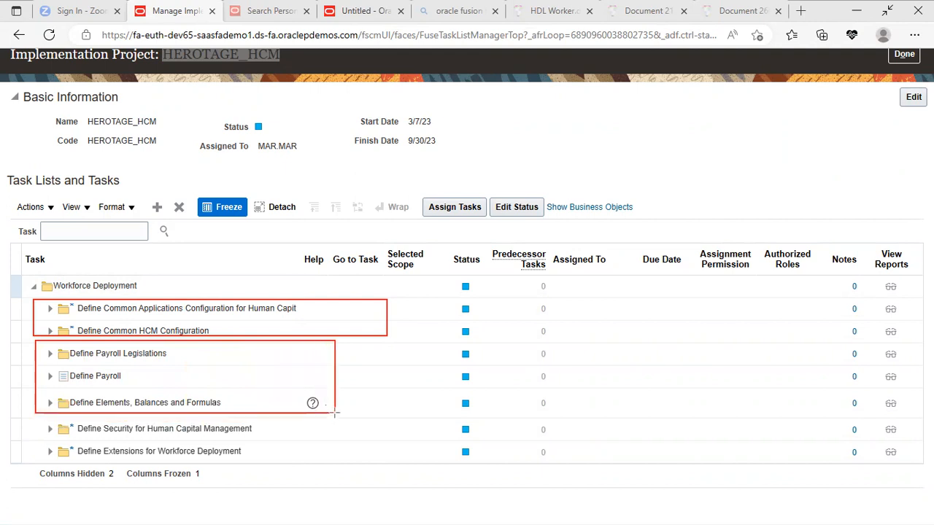
pyautogui.moveTo(41, 420)
pyautogui.mouseDown()
pyautogui.moveTo(87, 441)
pyautogui.moveTo(142, 445)
pyautogui.moveTo(288, 439)
pyautogui.mouseUp()
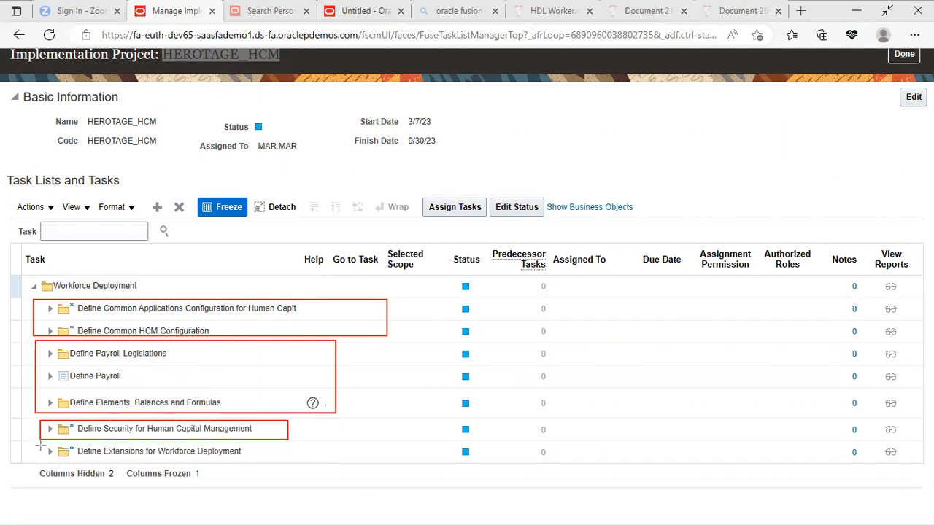
pyautogui.moveTo(41, 444)
pyautogui.mouseDown()
pyautogui.moveTo(99, 463)
pyautogui.moveTo(251, 461)
pyautogui.mouseUp()
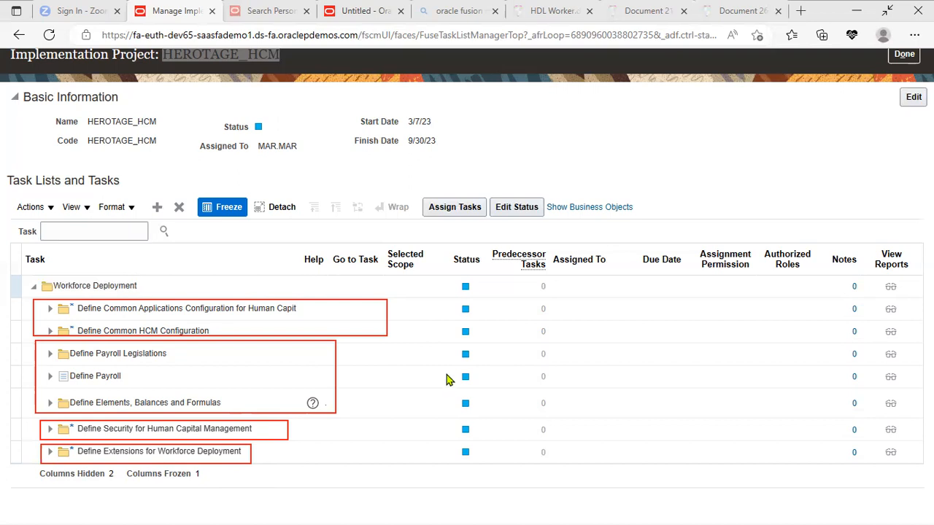
pyautogui.click(417, 309)
pyautogui.click(389, 380)
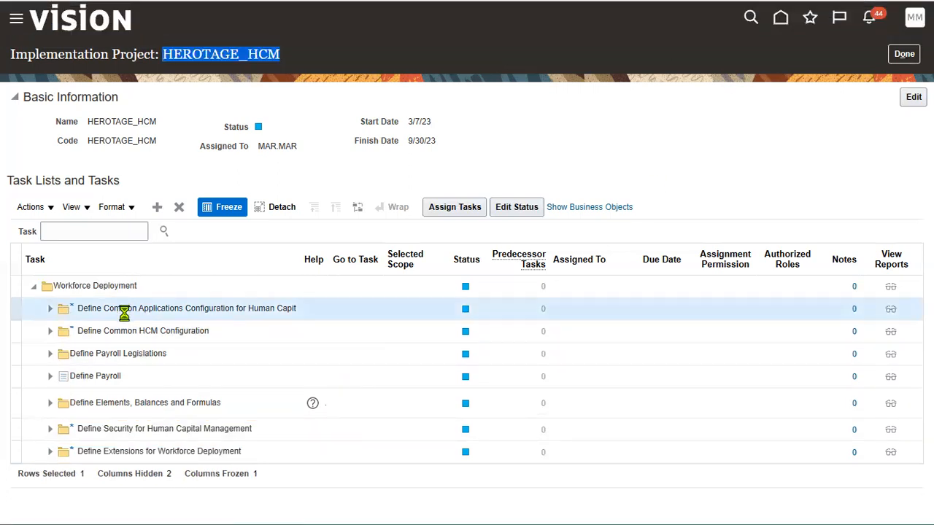
# Step: Review the HEROTAGE_HCM task lists from Define Common HCM Configuration through Define Elements, Balances and Formulas
pyautogui.click(125, 332)
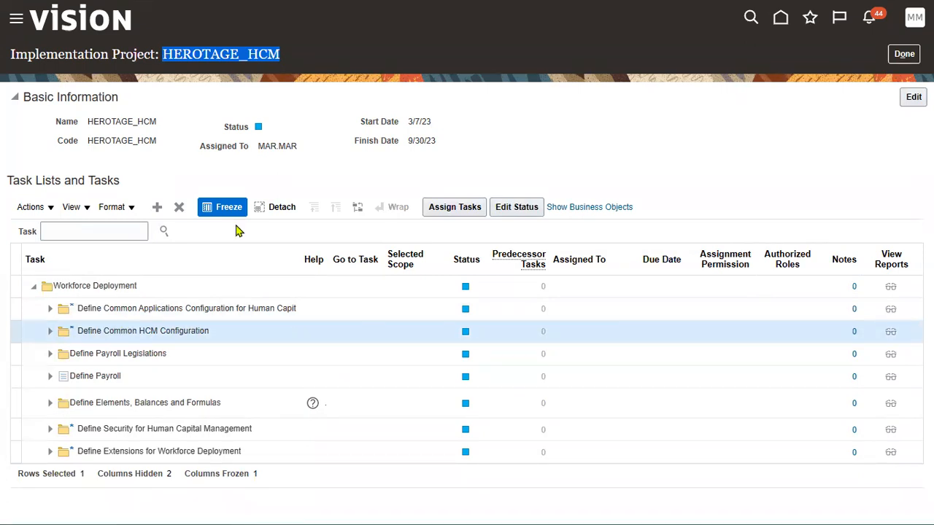
pyautogui.click(328, 89)
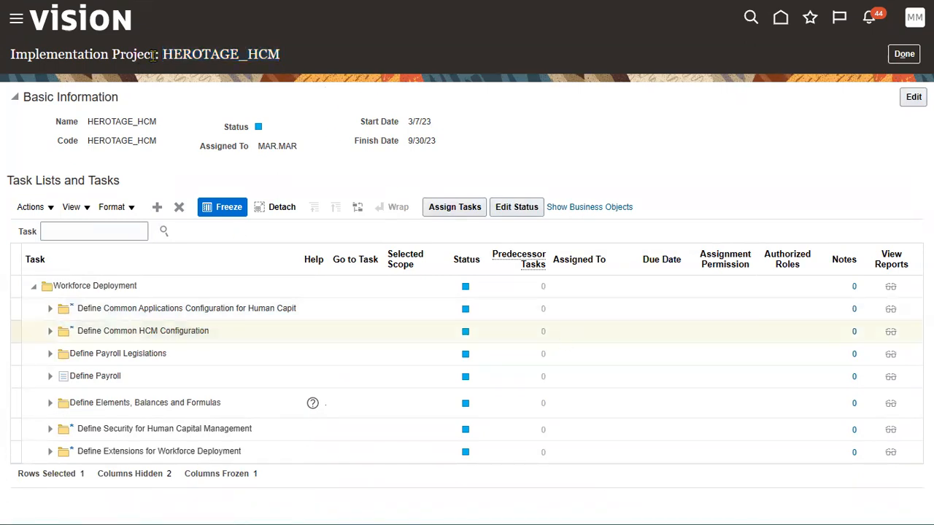
pyautogui.moveTo(161, 55); pyautogui.dragTo(284, 59)
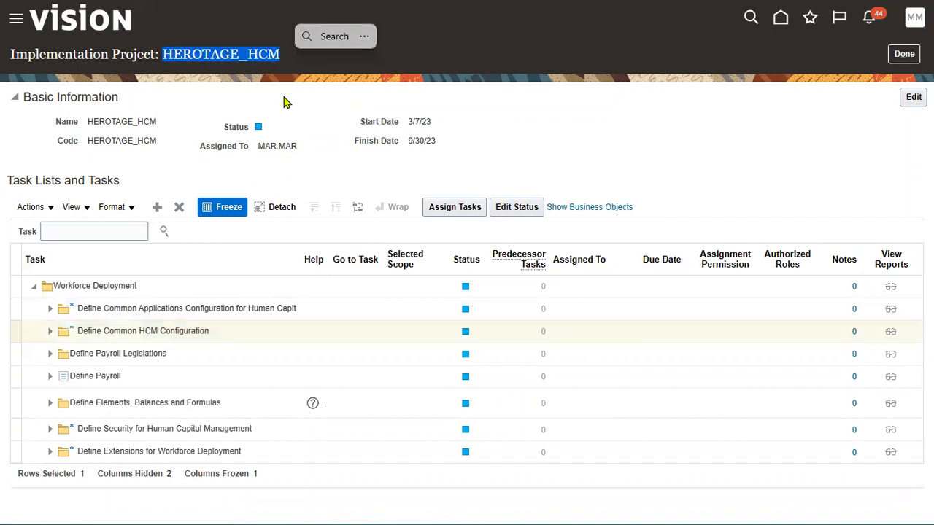
pyautogui.click(285, 95)
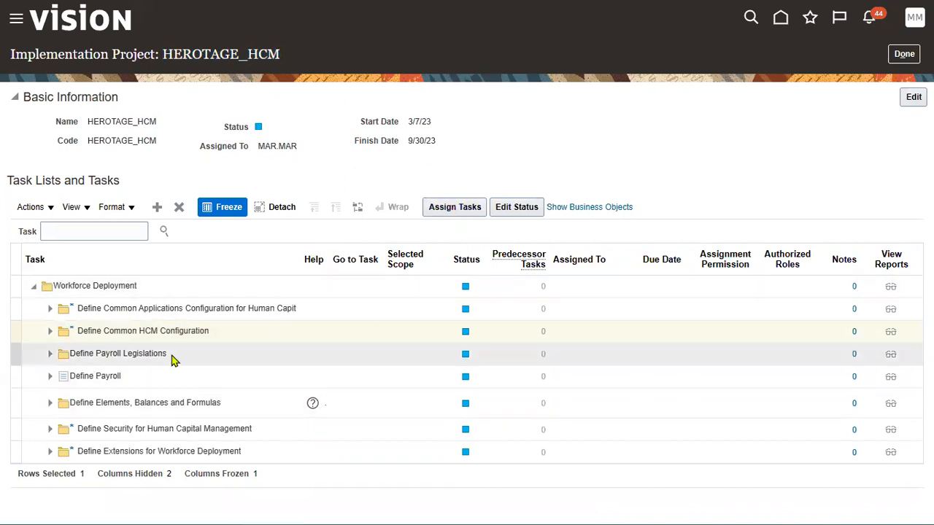
pyautogui.click(169, 355)
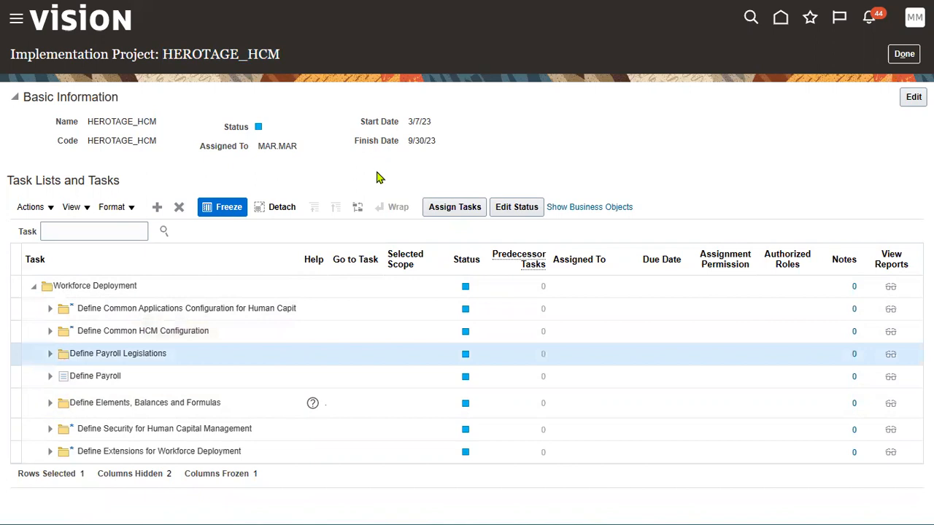
pyautogui.click(128, 374)
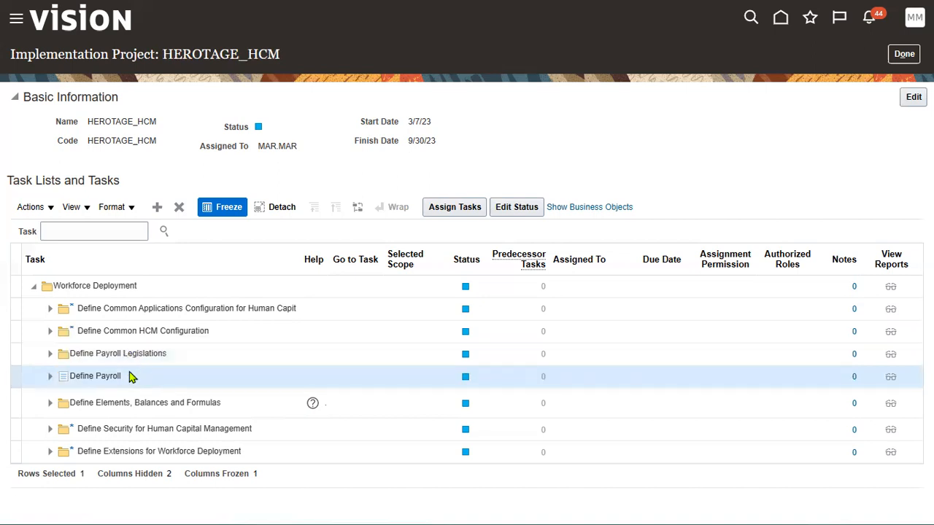
pyautogui.click(143, 400)
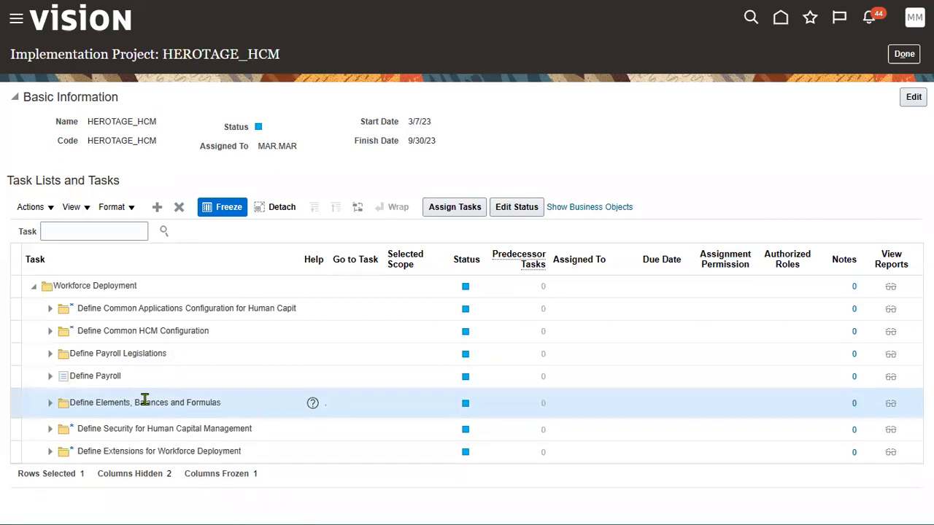
# Step: Start a task assignment for Define Payroll Legislations and search by last name for a user to add
pyautogui.click(164, 354)
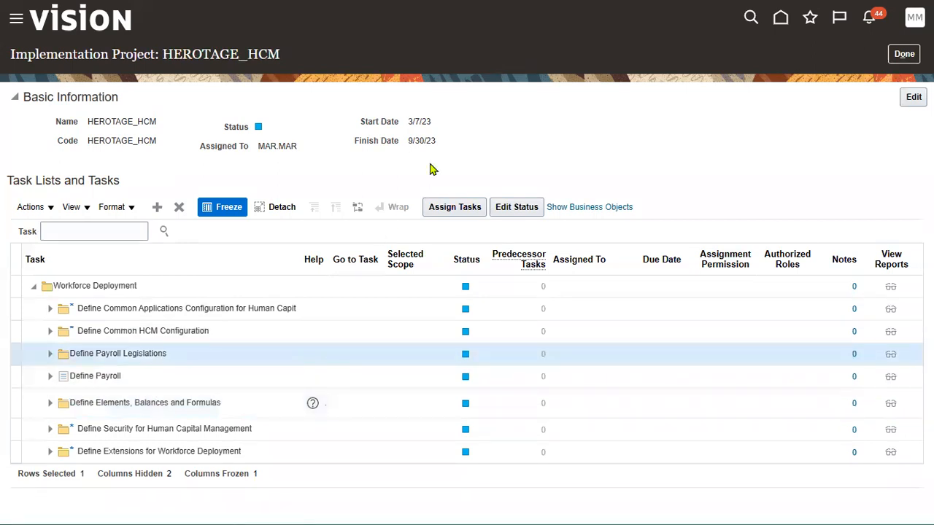
pyautogui.click(456, 208)
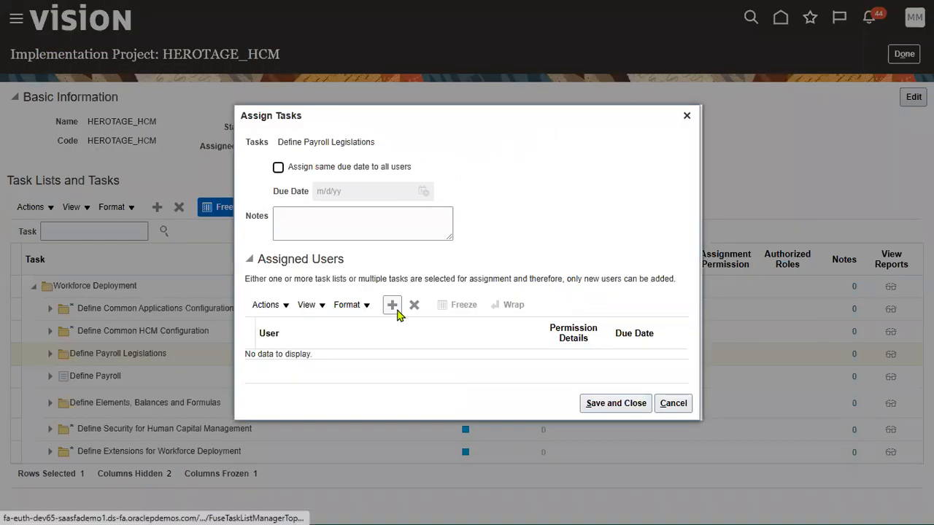
pyautogui.click(394, 307)
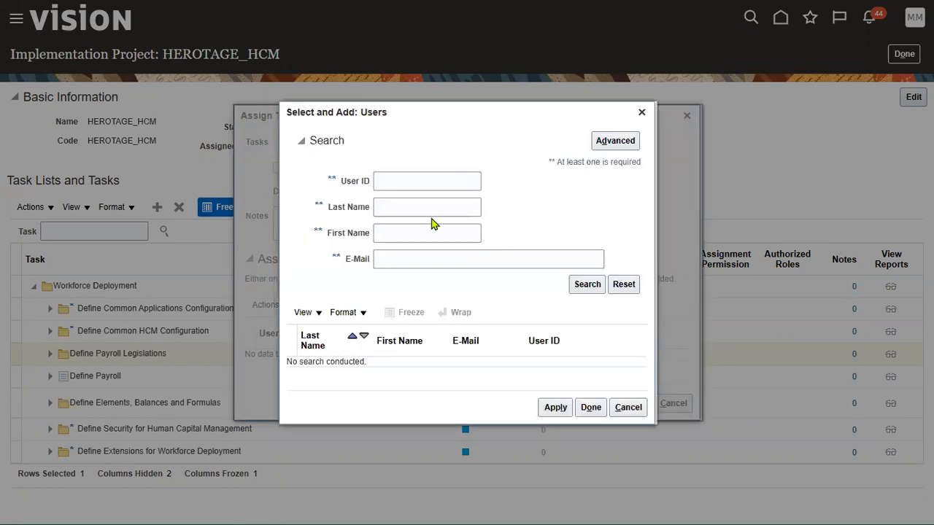
pyautogui.click(409, 206)
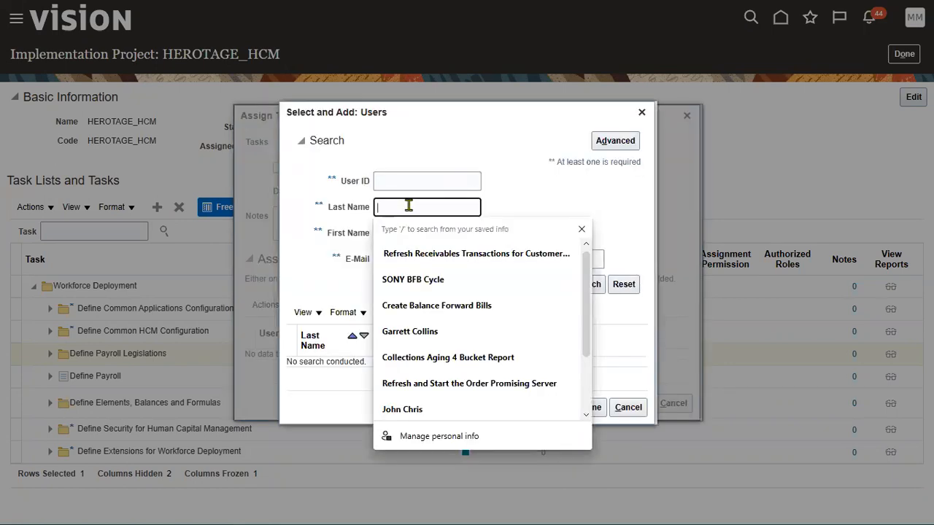
pyautogui.write('John')
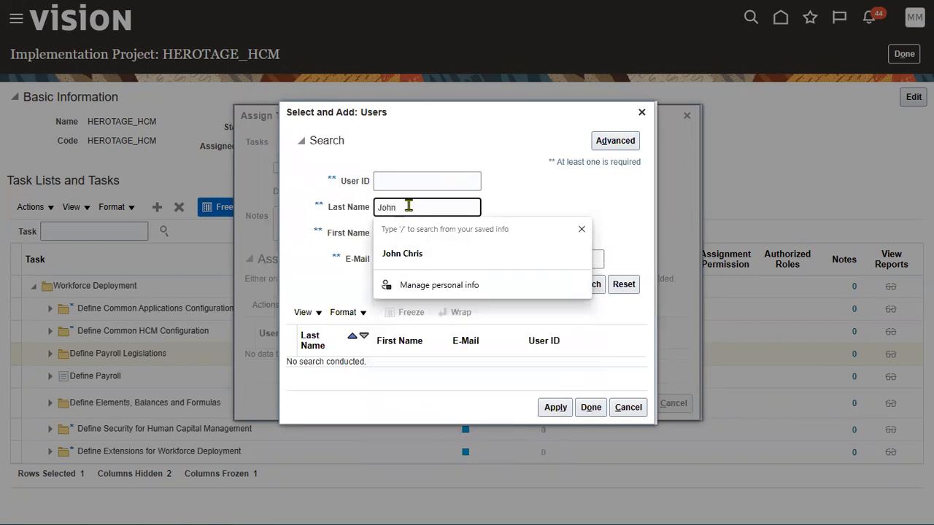
pyautogui.click(543, 204)
pyautogui.click(588, 285)
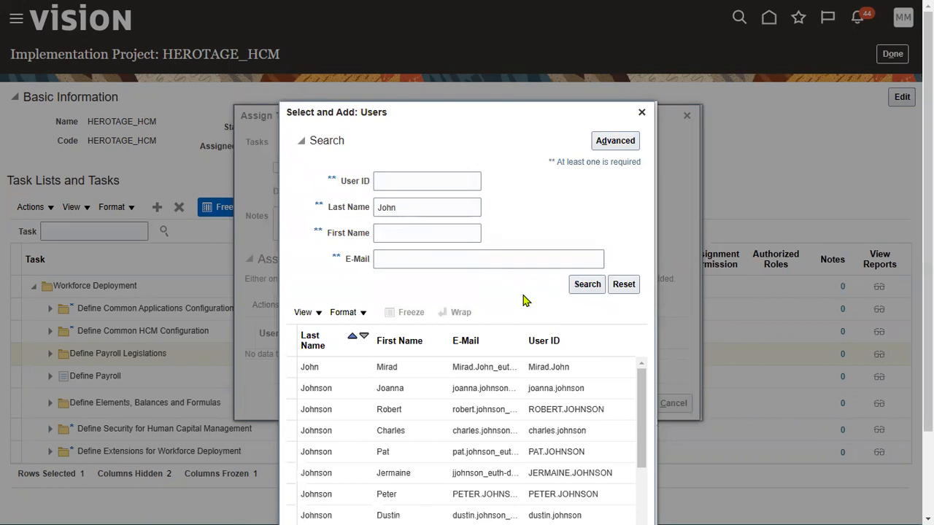
# Step: Add the second matching user to the Define Payroll Legislations assignment, and save and close it
pyautogui.click(575, 387)
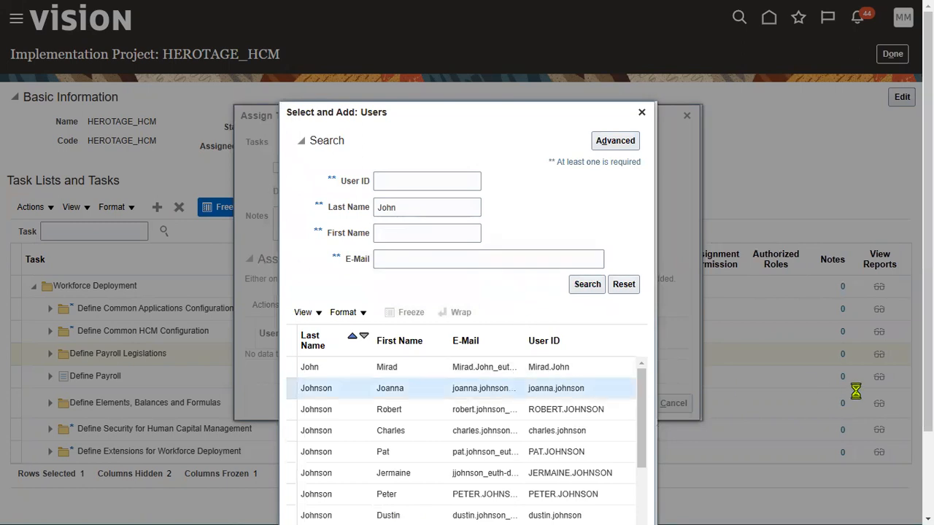
pyautogui.scroll(-3, 822, 441)
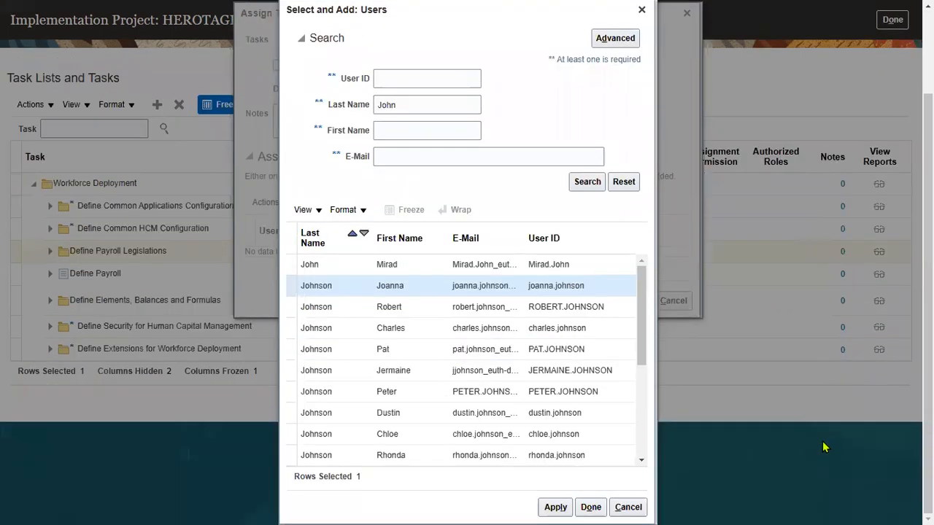
pyautogui.click(591, 507)
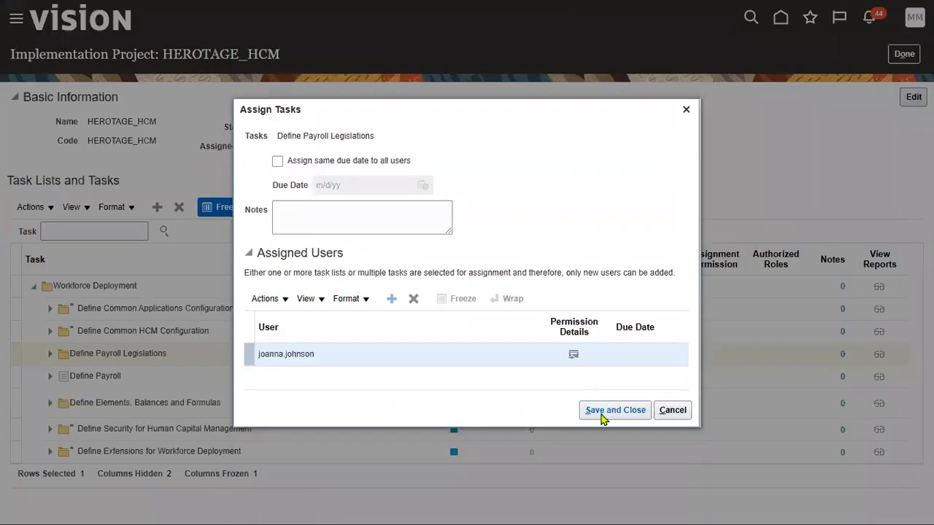
pyautogui.click(613, 410)
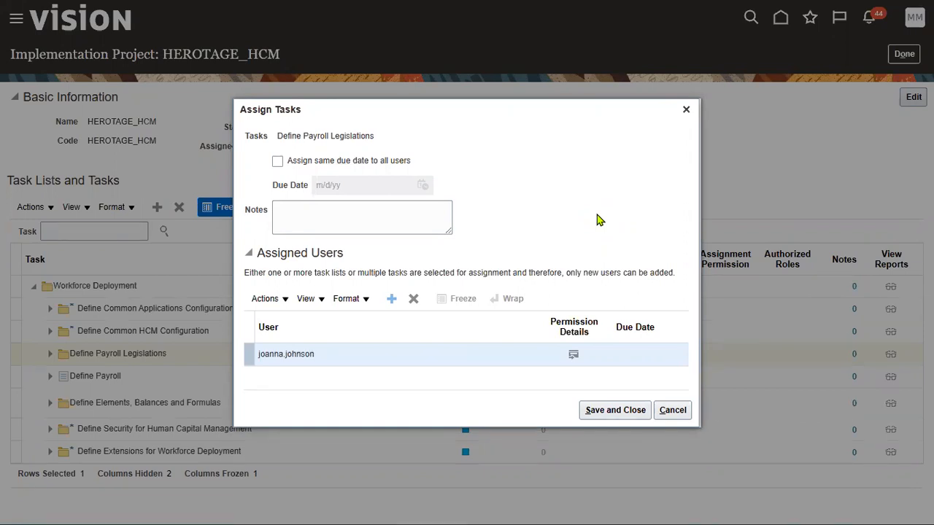
pyautogui.click(606, 411)
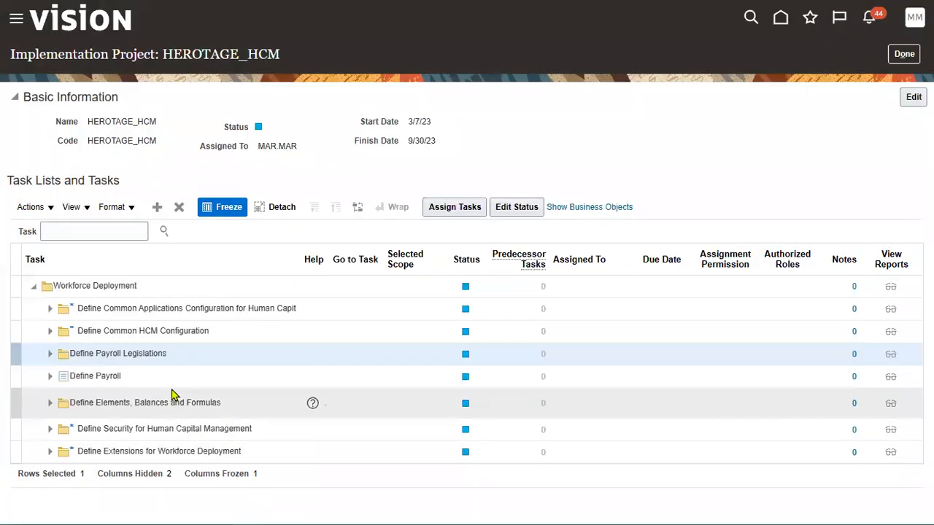
# Step: Assign the Define Payroll task list to a user picked from the user list, and save and close the assignment
pyautogui.click(175, 379)
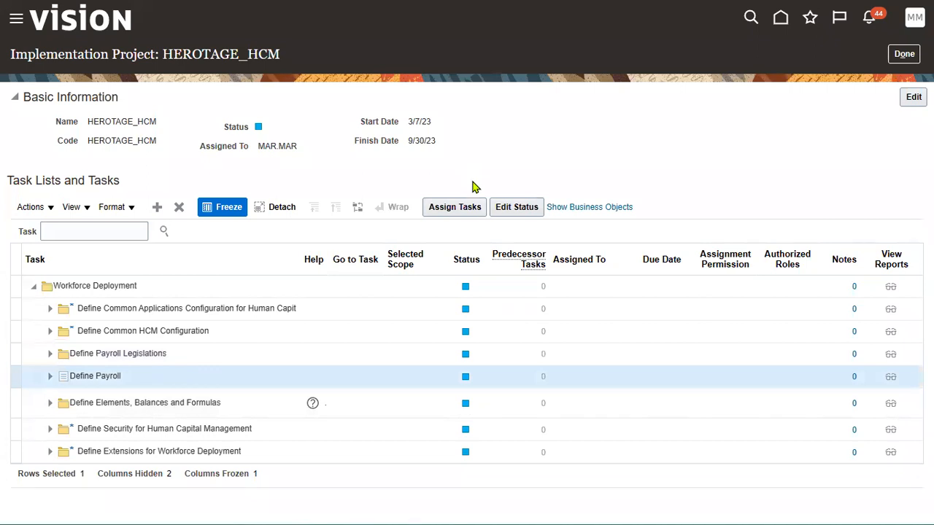
pyautogui.click(472, 206)
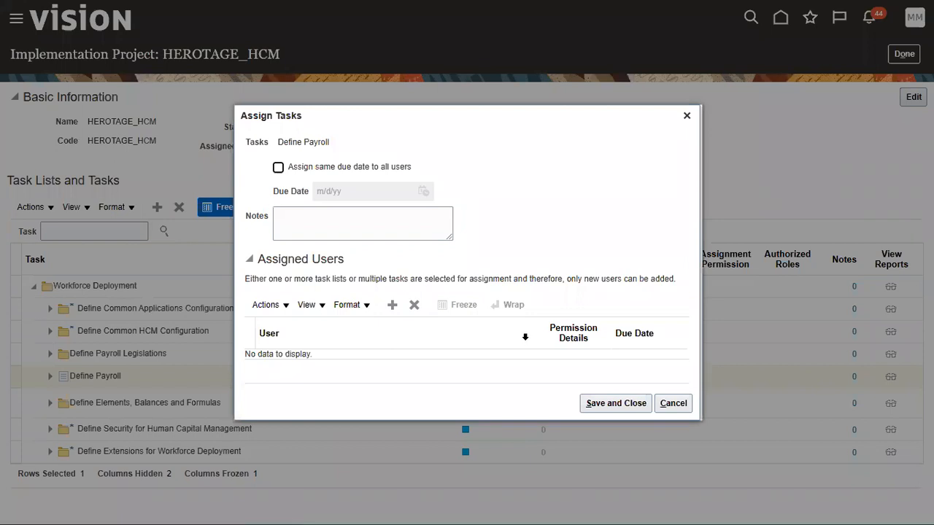
pyautogui.click(392, 305)
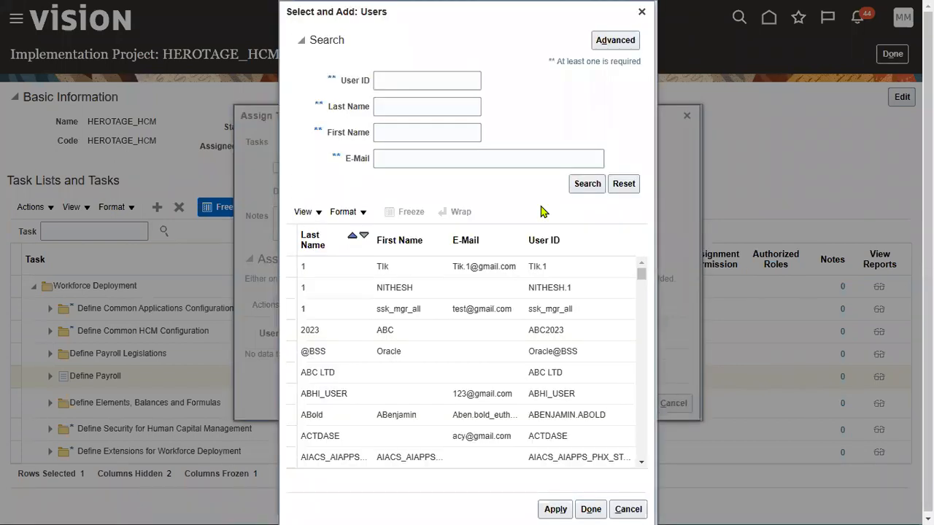
pyautogui.click(437, 106)
pyautogui.write('smith')
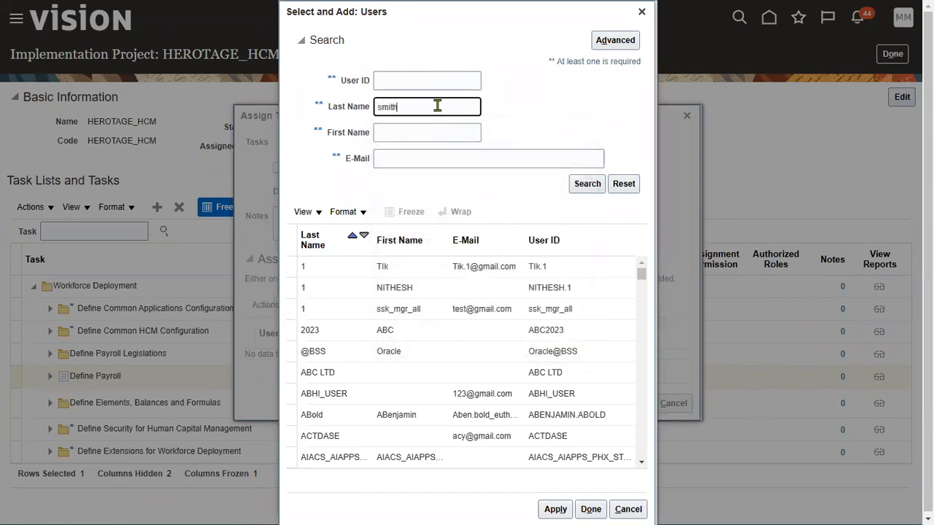
pyautogui.click(465, 415)
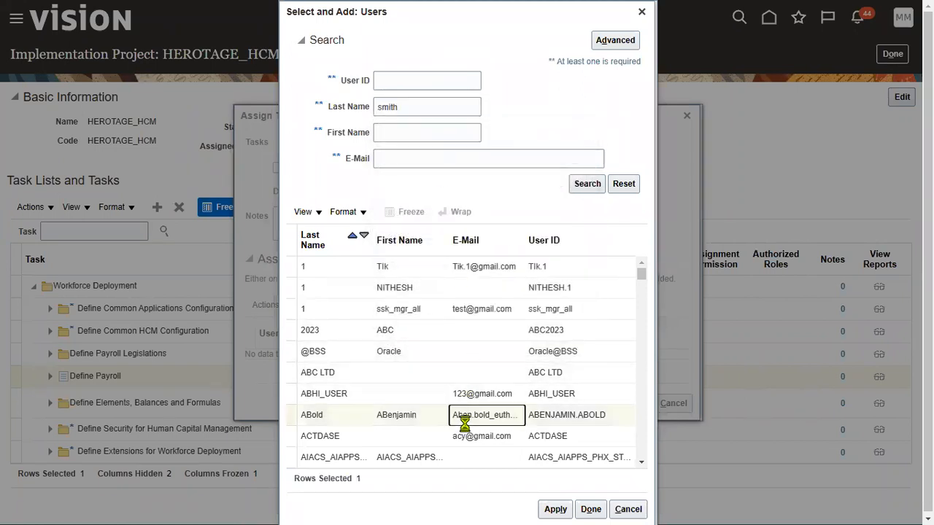
pyautogui.click(591, 509)
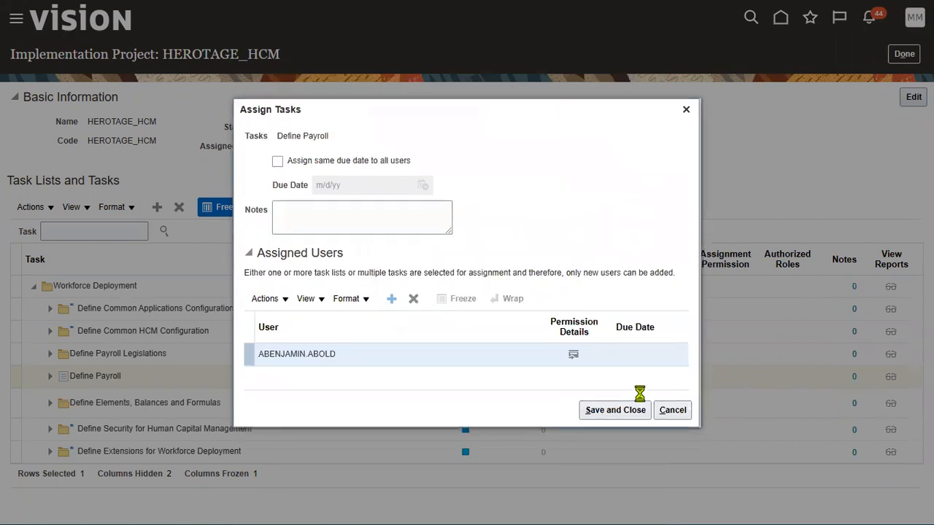
pyautogui.click(616, 411)
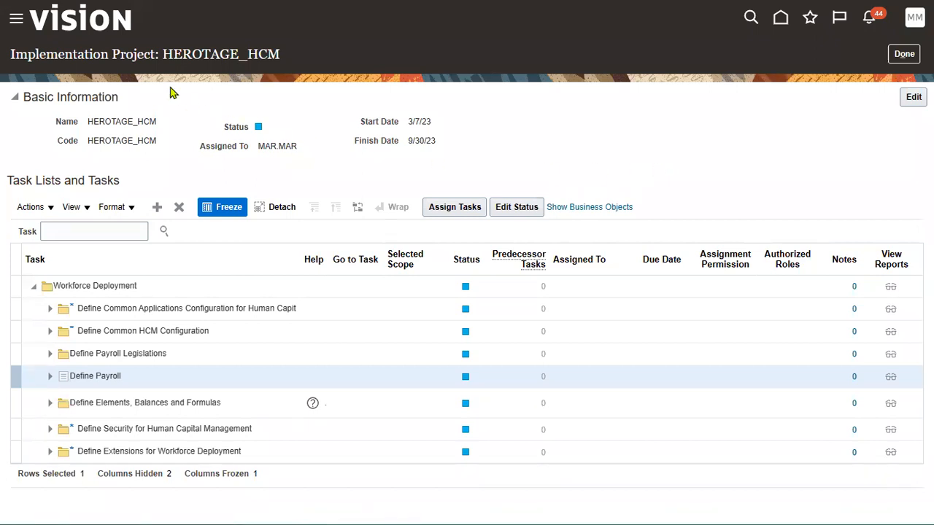
# Step: Leave the HEROTAGE_HCM project, open the implementation projects overview and select HEROTAGE_HCM there
pyautogui.moveTo(162, 54); pyautogui.dragTo(384, 52)
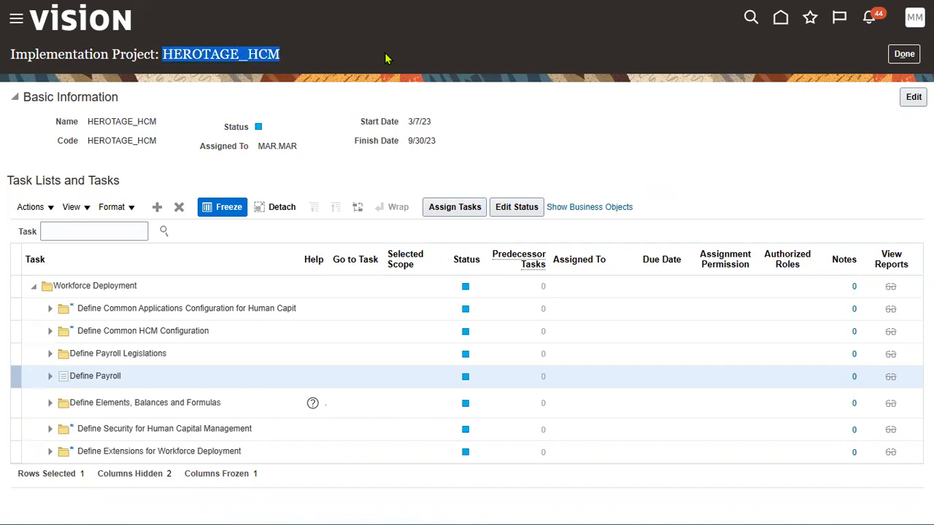
pyautogui.click(896, 62)
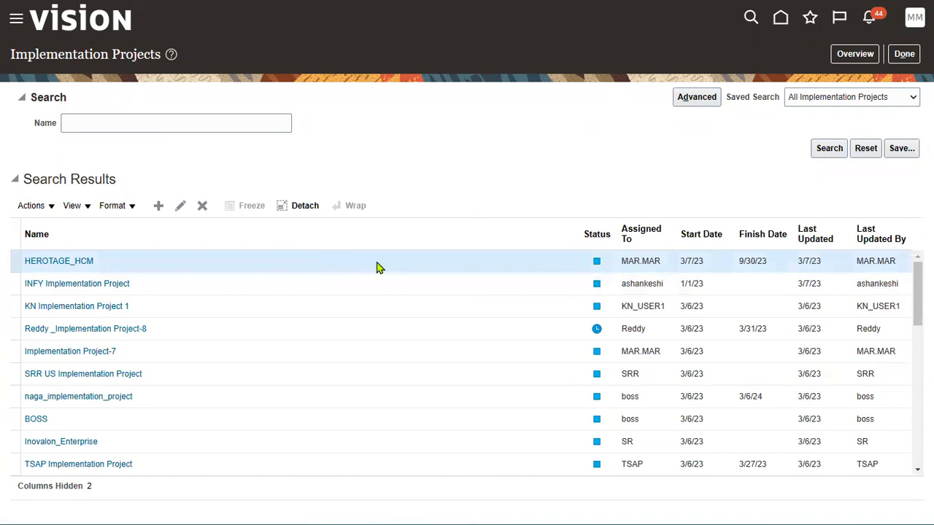
pyautogui.click(855, 55)
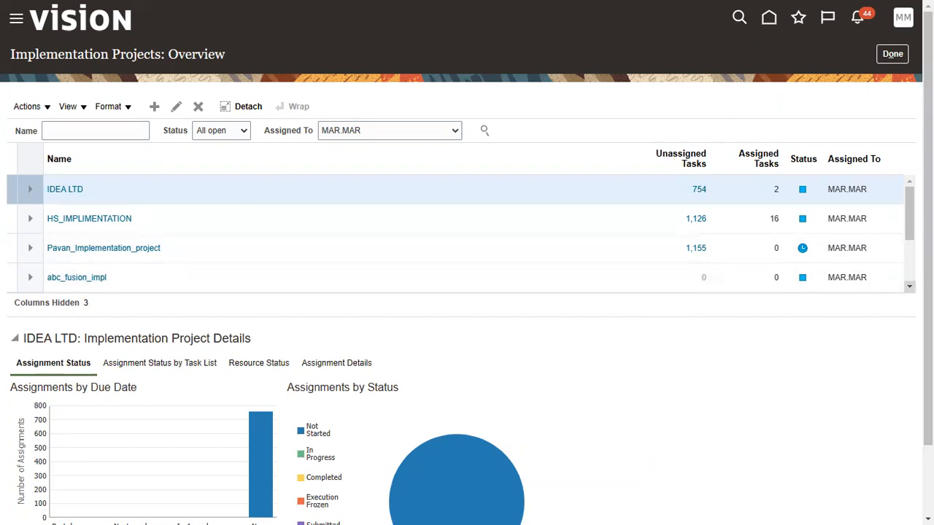
pyautogui.scroll(-1, 461, 233)
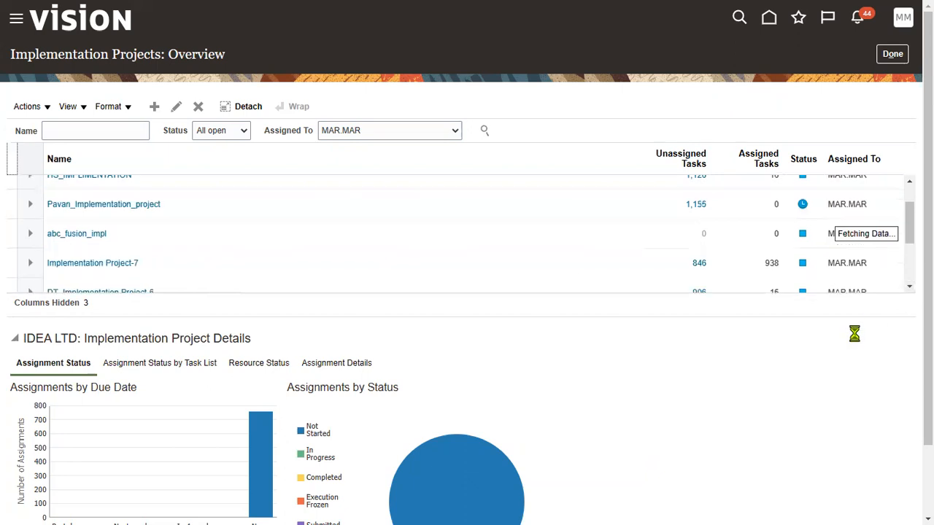
pyautogui.scroll(-4, 287, 252)
pyautogui.click(224, 199)
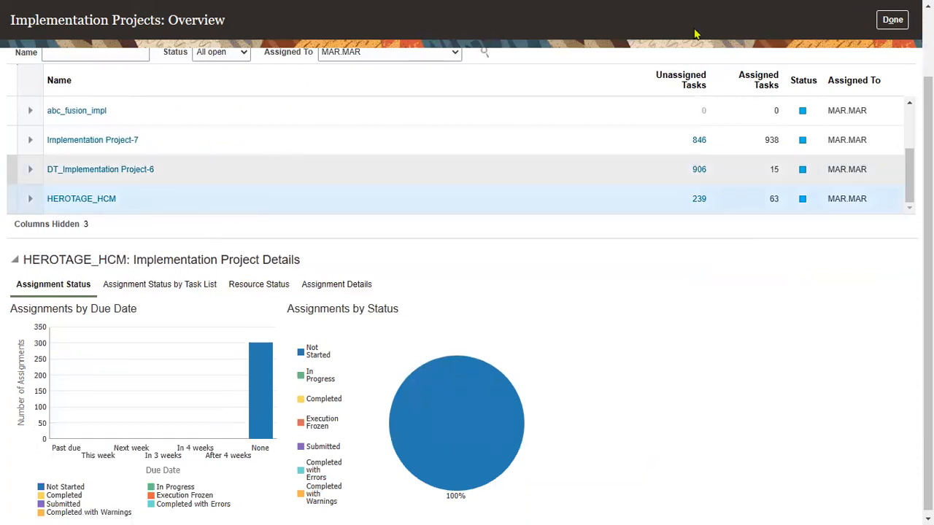
# Step: Circle the unassigned and assigned task counts of HEROTAGE_HCM in red
pyautogui.moveTo(727, 225); pyautogui.dragTo(678, 186)
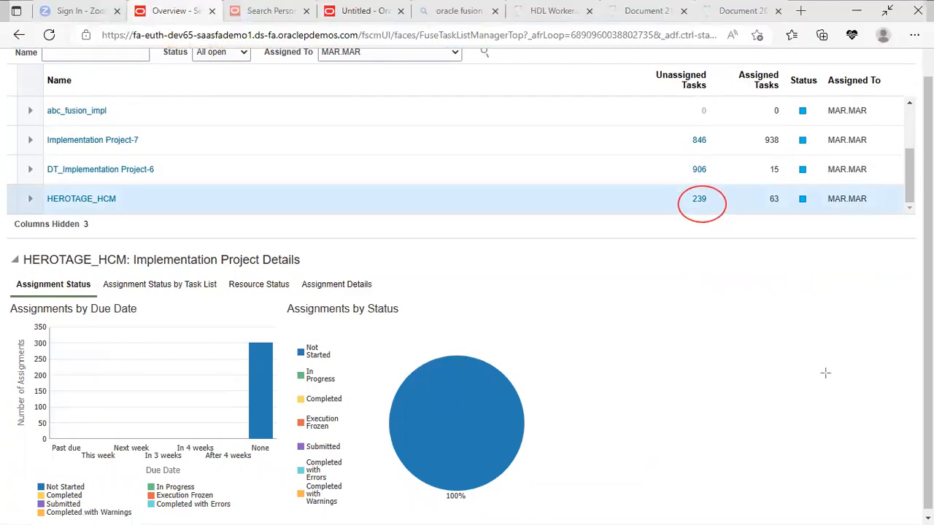
pyautogui.moveTo(783, 220); pyautogui.dragTo(761, 189)
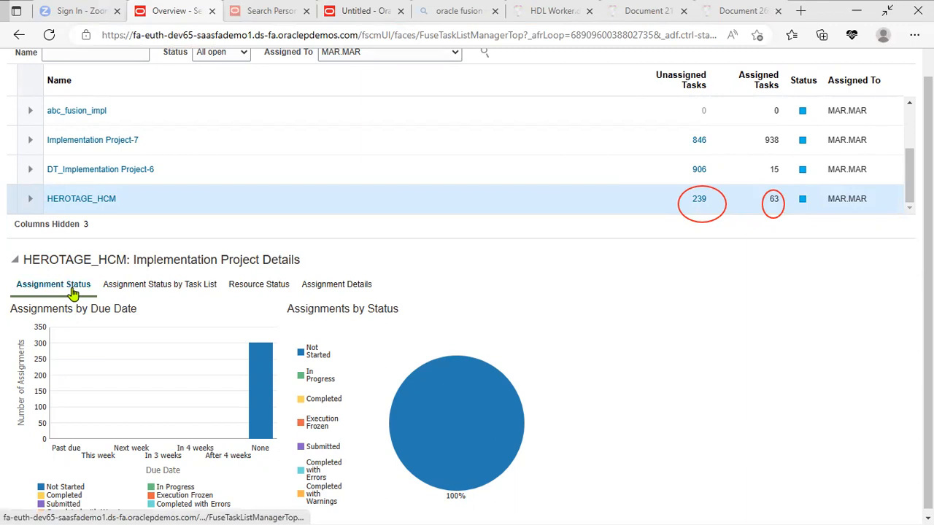
pyautogui.press('F11')
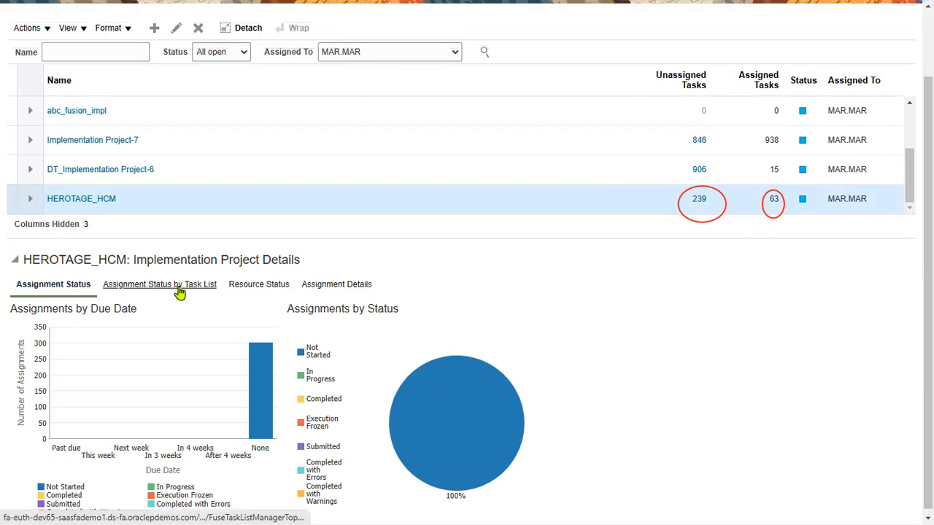
# Step: Examine the assignment status by task list for HEROTAGE_HCM, including Define Payroll and Define Common HCM Configuration
pyautogui.click(179, 286)
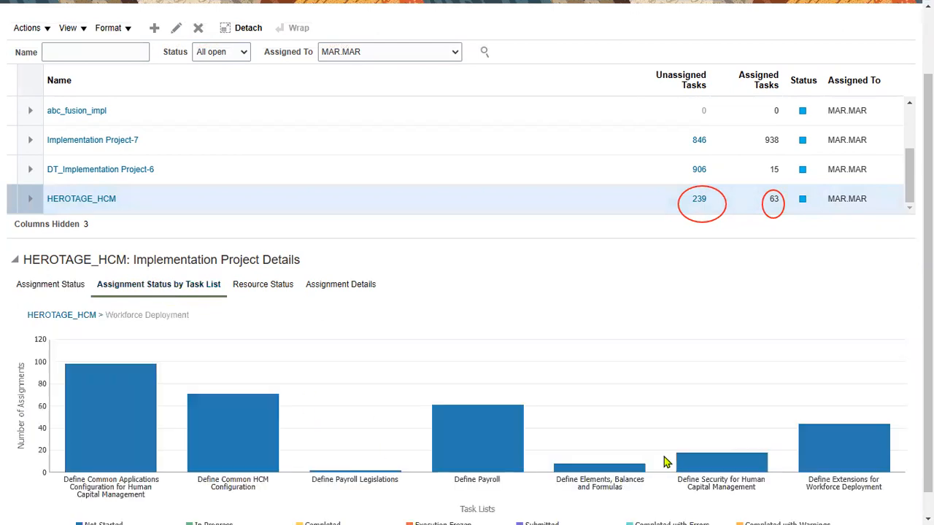
pyautogui.scroll(-1, 536, 435)
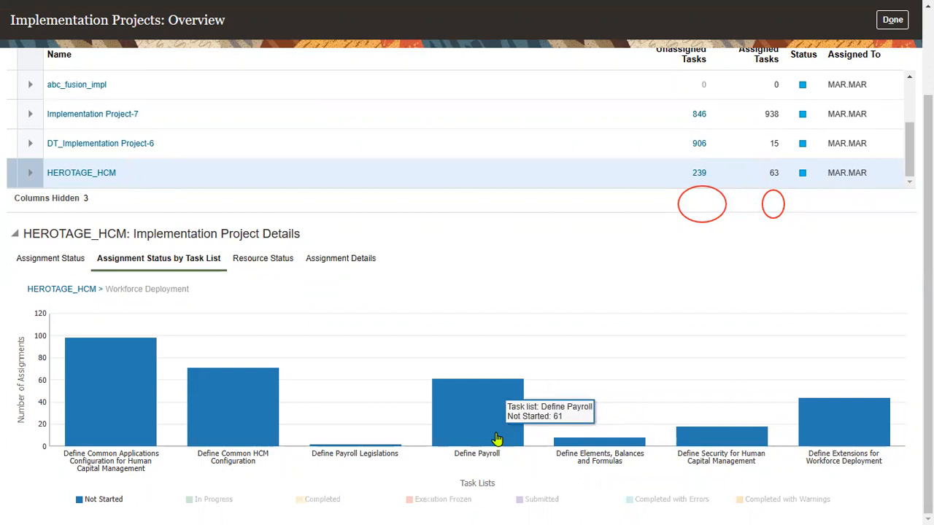
pyautogui.moveTo(221, 428)
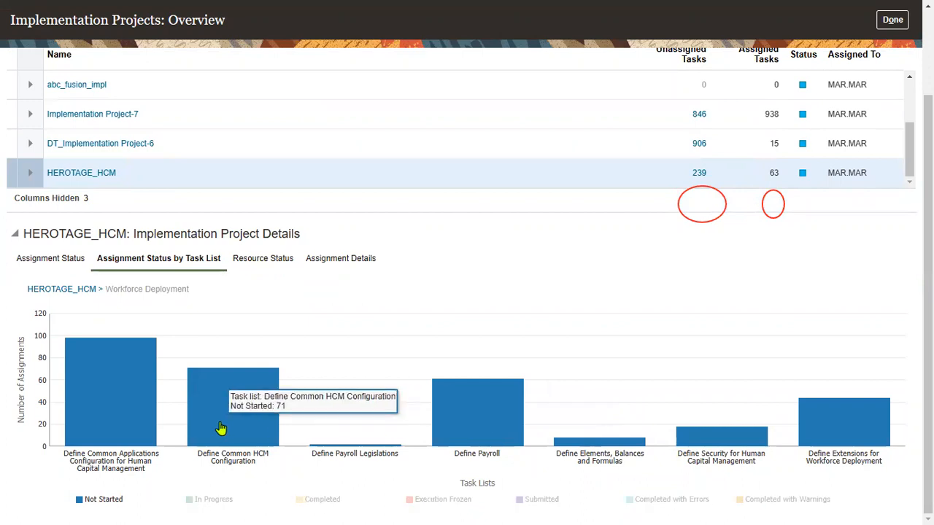
# Step: Check the resource status and assignment details of HEROTAGE_HCM, and close the overview
pyautogui.click(275, 263)
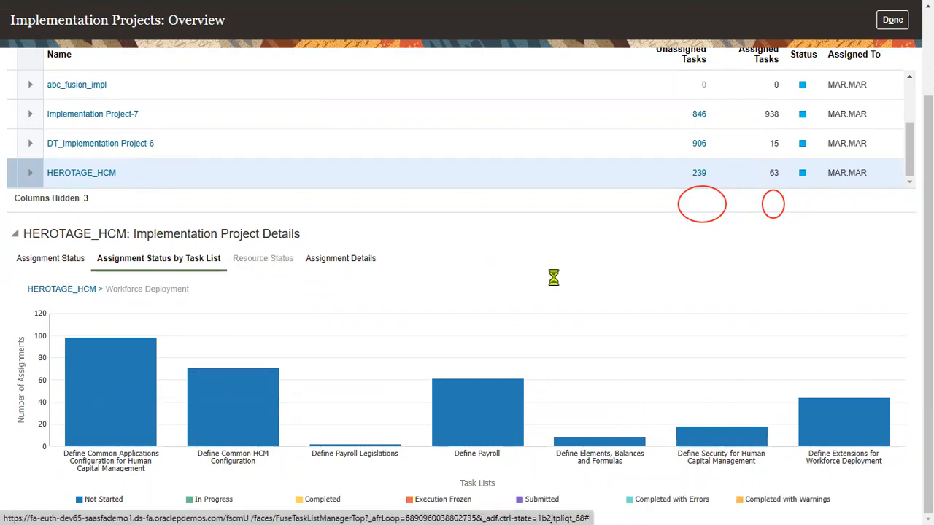
pyautogui.moveTo(111, 431)
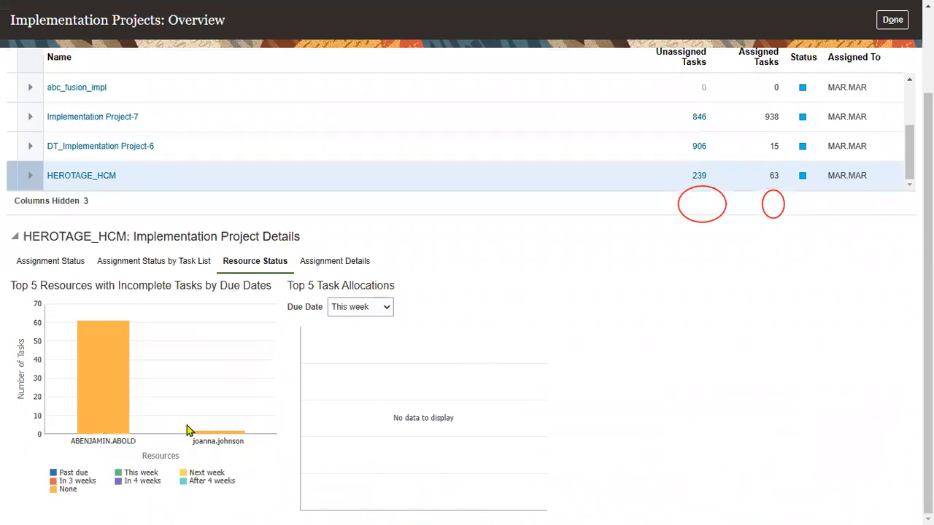
pyautogui.moveTo(200, 438)
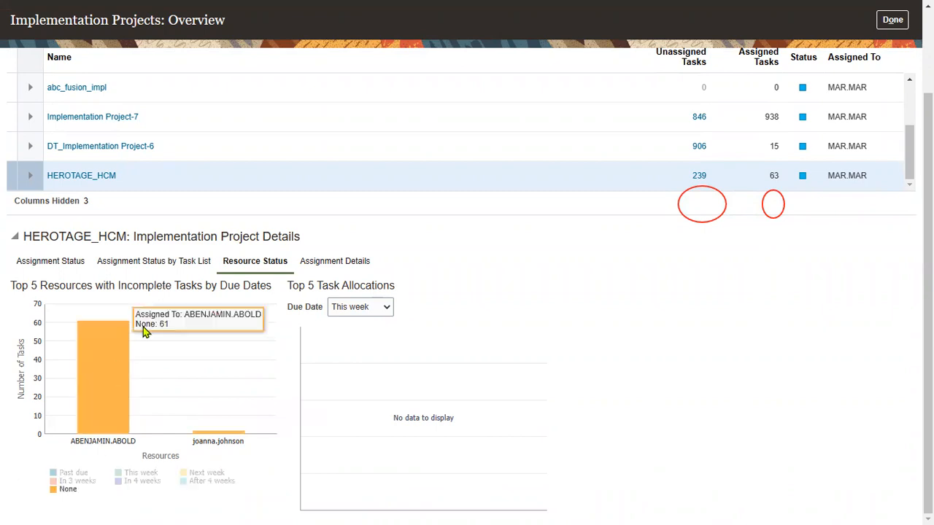
pyautogui.click(344, 270)
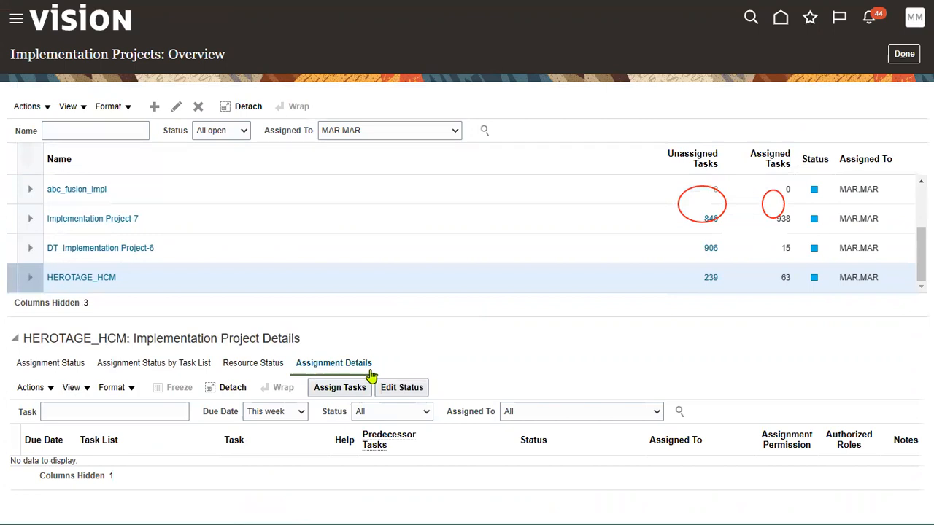
pyautogui.click(904, 53)
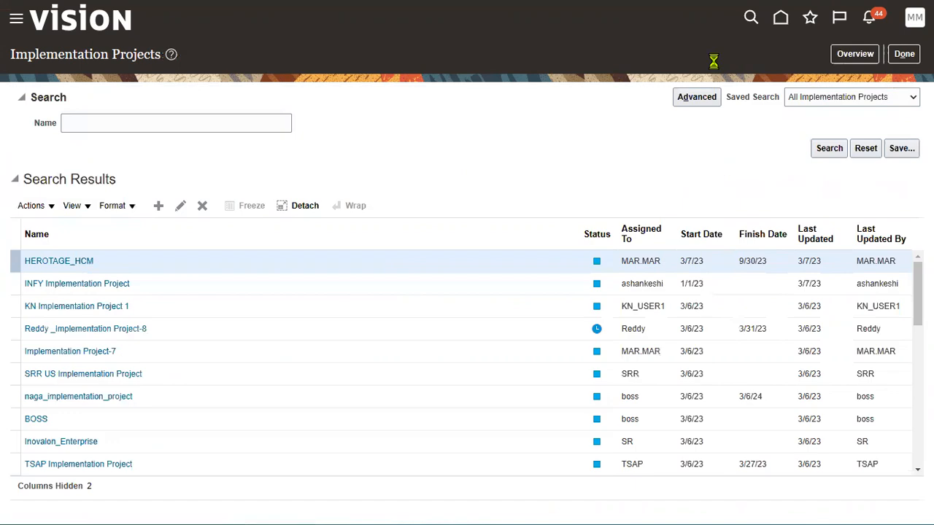
# Step: Reopen the HEROTAGE_HCM project and expand Define Payroll and its Define Payroll Business Definitions task list
pyautogui.click(91, 261)
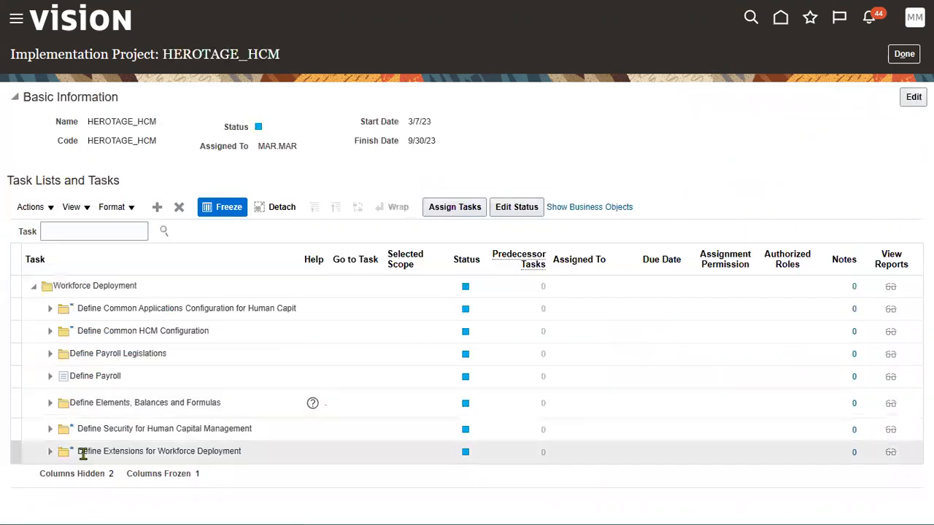
pyautogui.click(48, 378)
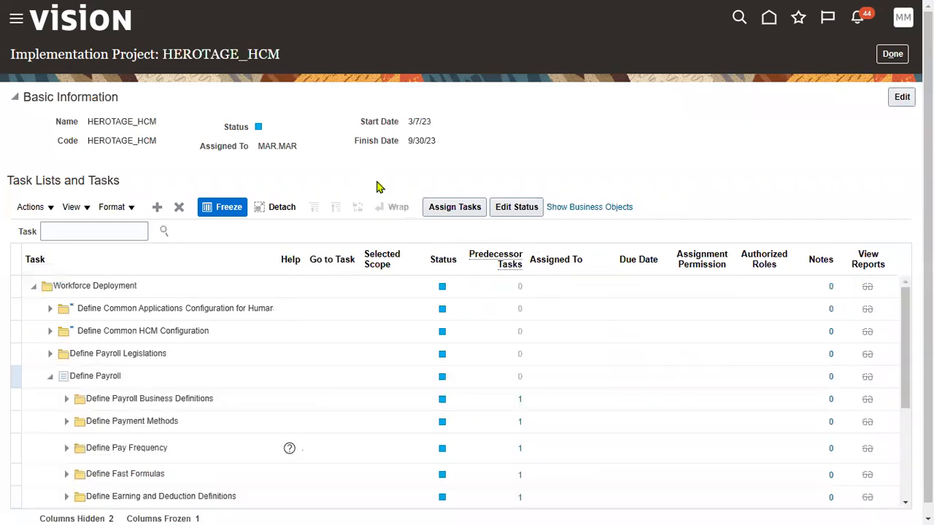
pyautogui.click(66, 402)
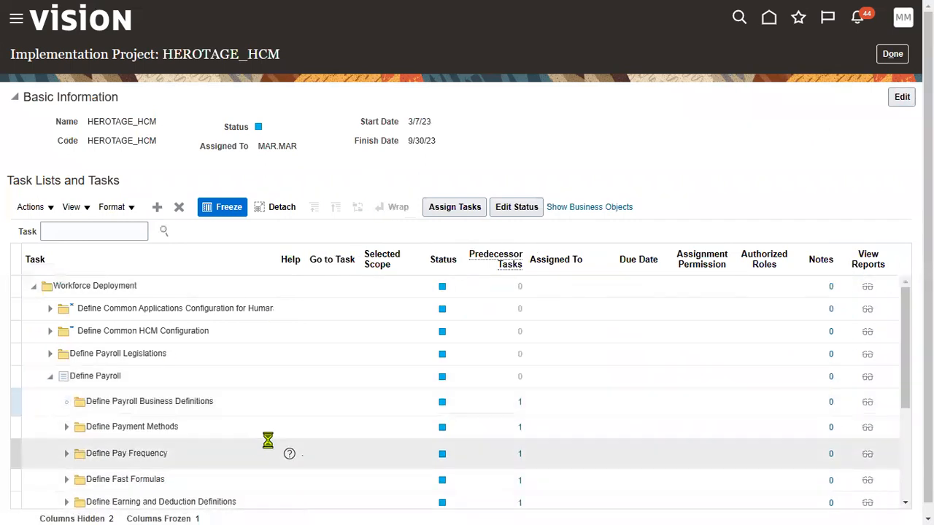
# Step: Set the status of the Payroll Lookups task to Completed and save it
pyautogui.click(332, 426)
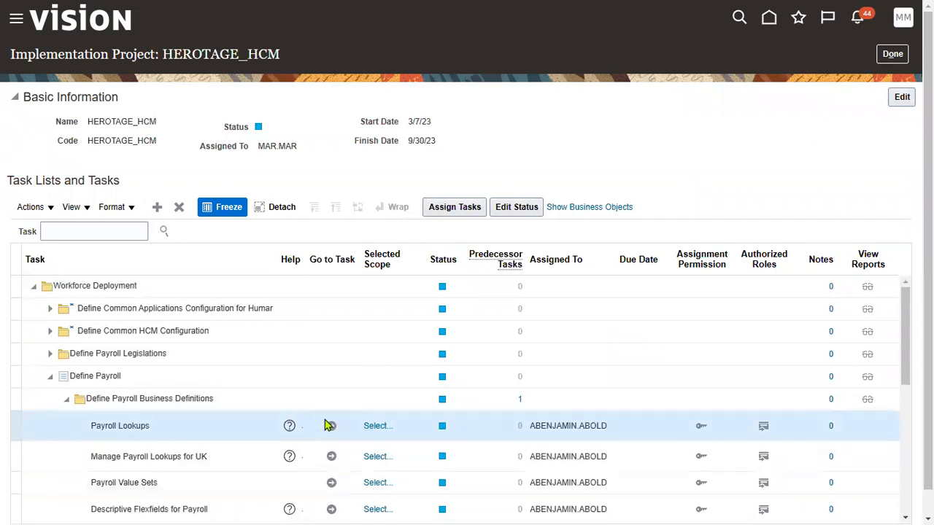
pyautogui.click(519, 208)
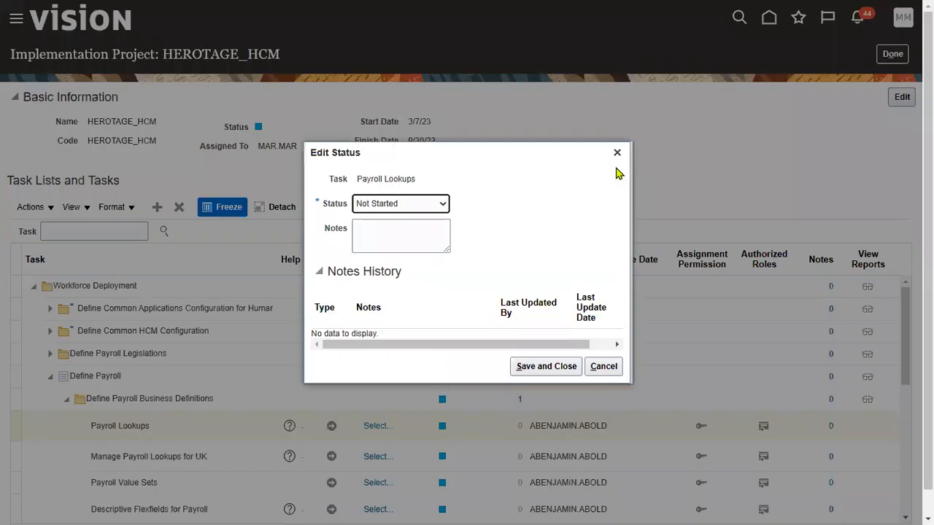
pyautogui.click(442, 203)
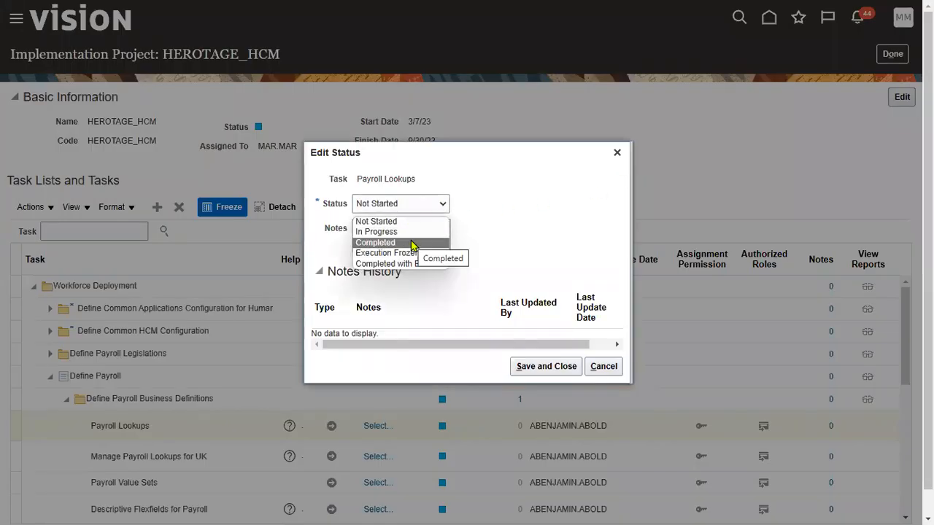
pyautogui.click(411, 243)
pyautogui.click(560, 367)
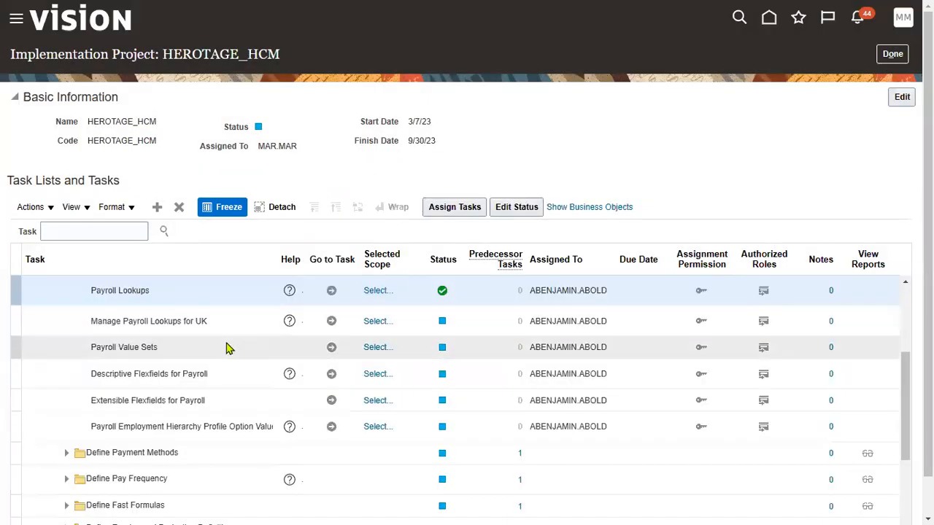
# Step: Set the status of the Payroll Value Sets task to In Progress and save it
pyautogui.click(226, 349)
pyautogui.click(516, 208)
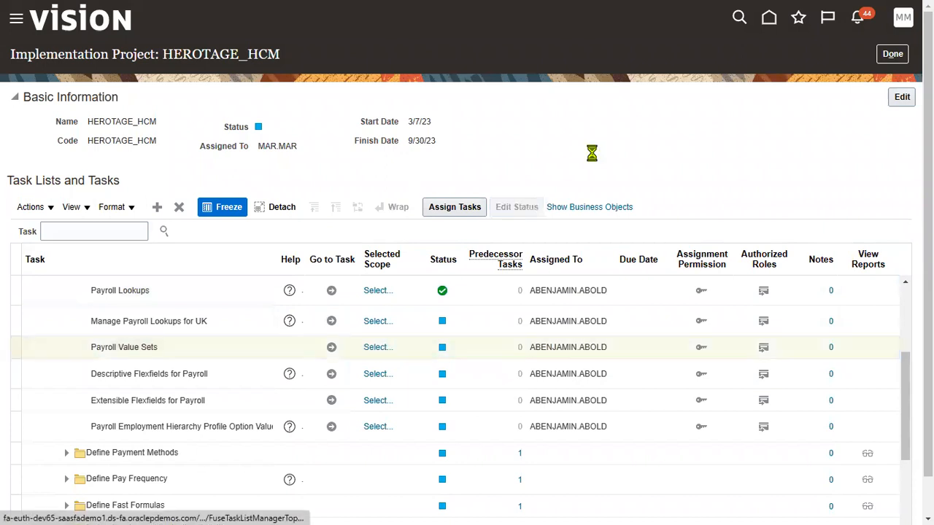
pyautogui.click(401, 203)
pyautogui.click(386, 229)
pyautogui.click(565, 366)
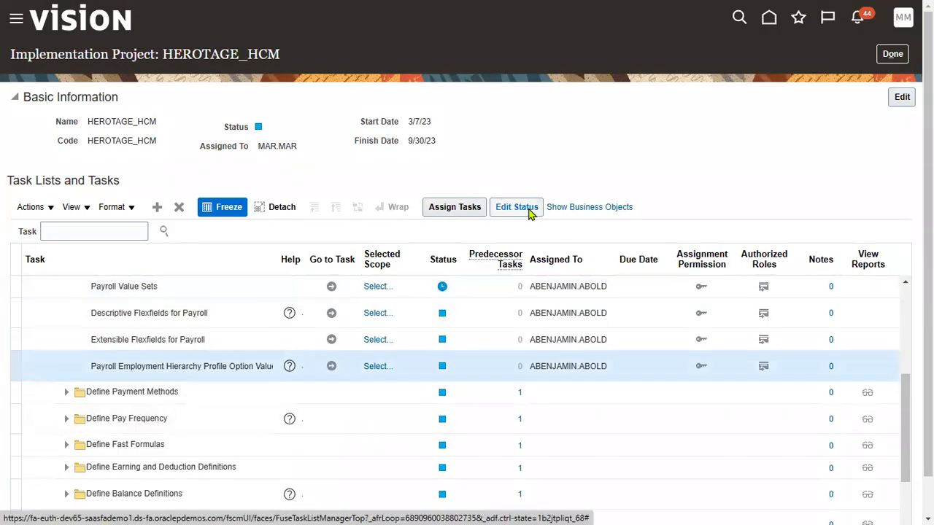
# Step: Set the Payroll Employment Hierarchy Profile Option Values task to Completed, save it, and return to the implementation projects list
pyautogui.click(518, 208)
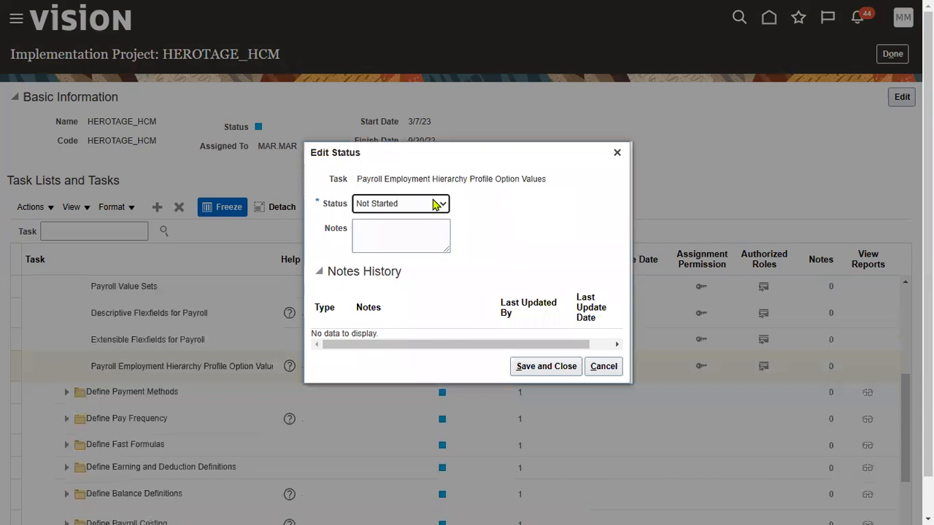
pyautogui.click(438, 203)
pyautogui.click(404, 243)
pyautogui.click(566, 367)
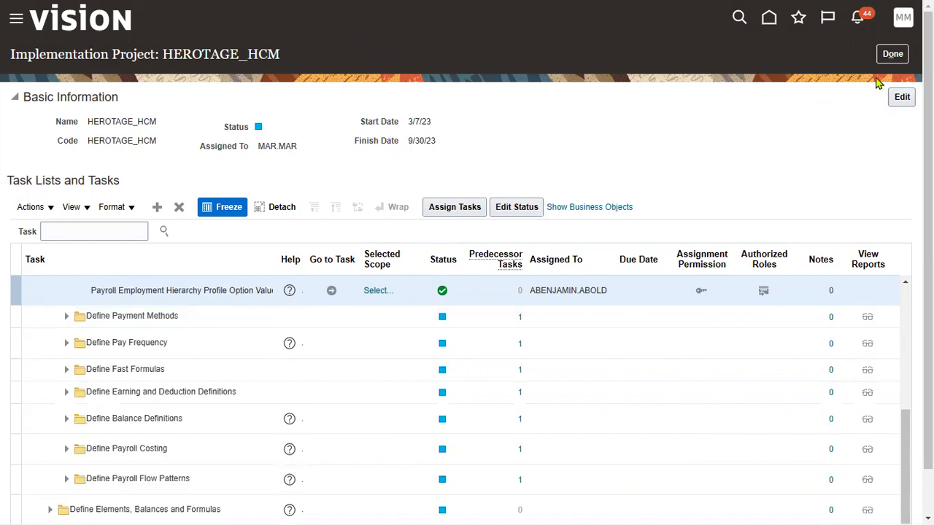
pyautogui.click(894, 55)
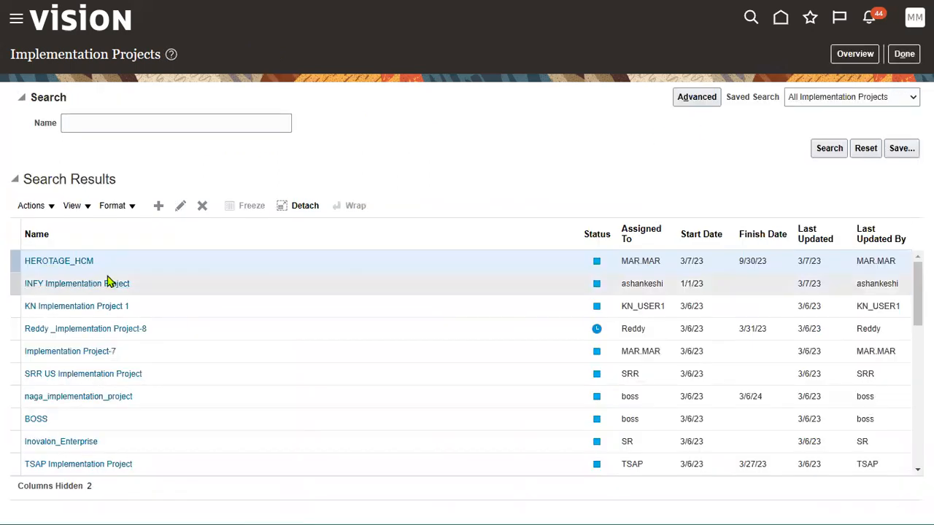
# Step: Open the implementation projects overview, select HEROTAGE_HCM, and display its assignment details
pyautogui.click(854, 56)
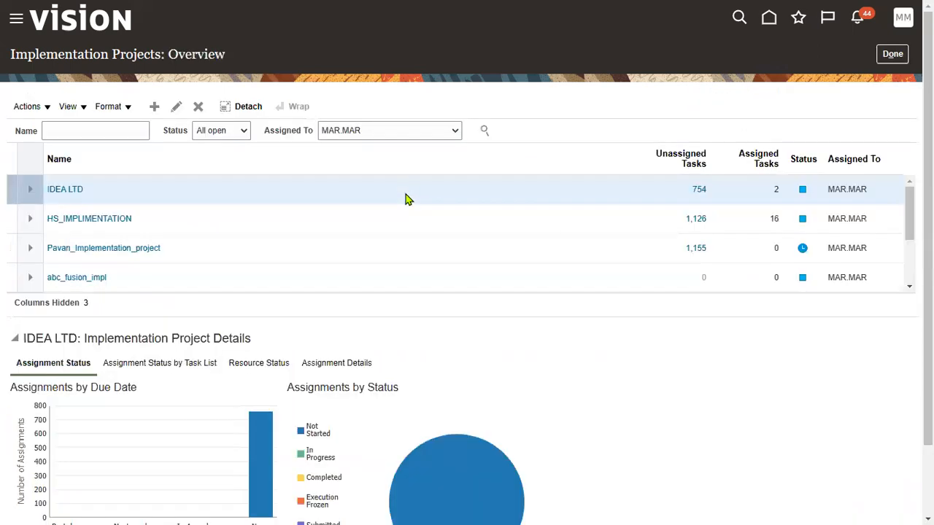
pyautogui.click(909, 284)
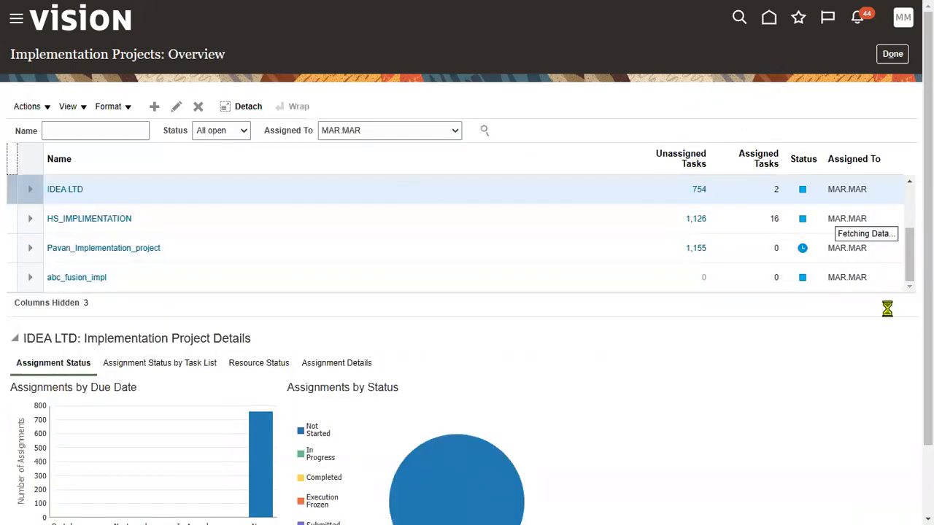
pyautogui.click(191, 276)
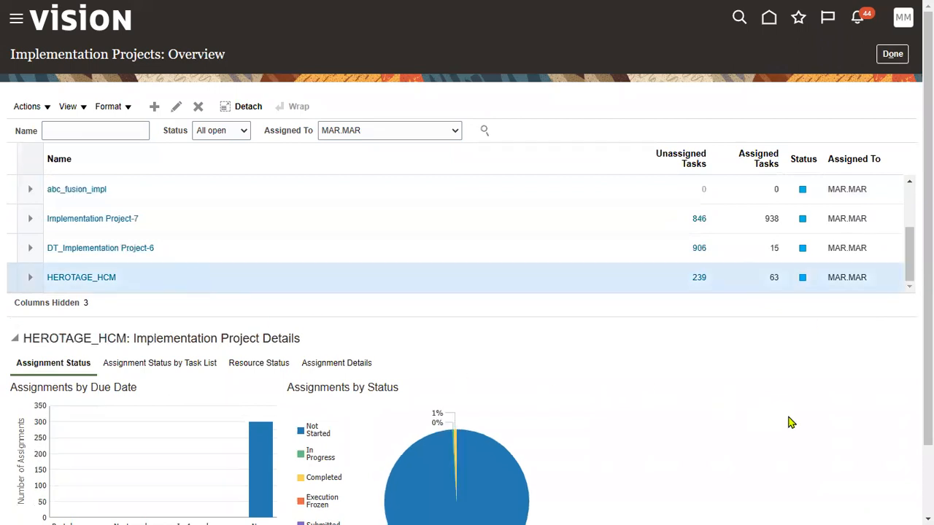
pyautogui.scroll(-1, 791, 422)
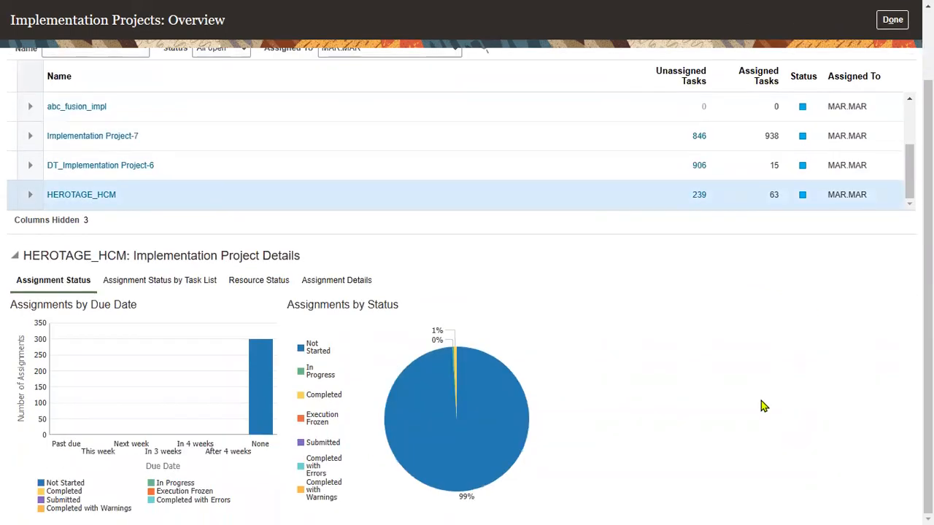
pyautogui.click(326, 287)
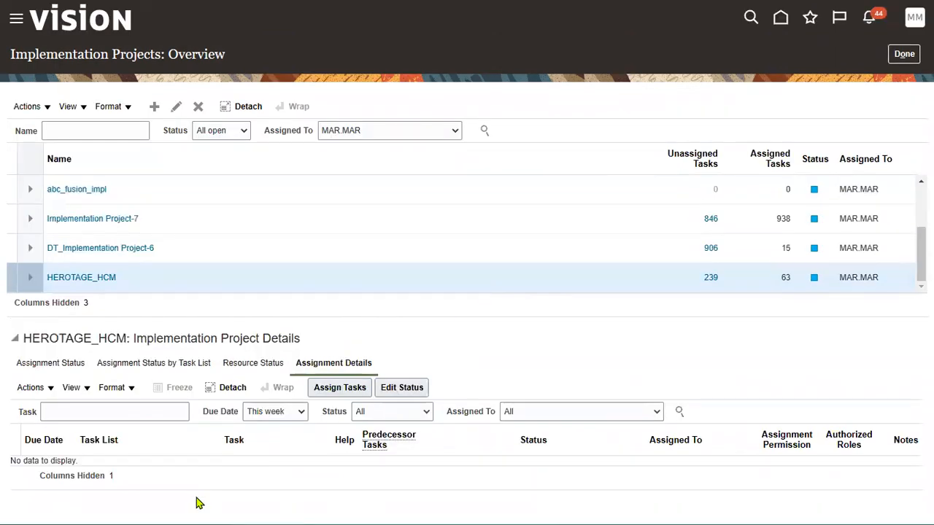
# Step: Filter the HEROTAGE_HCM assignments to status Completed with due date All, and review the matching tasks
pyautogui.click(393, 417)
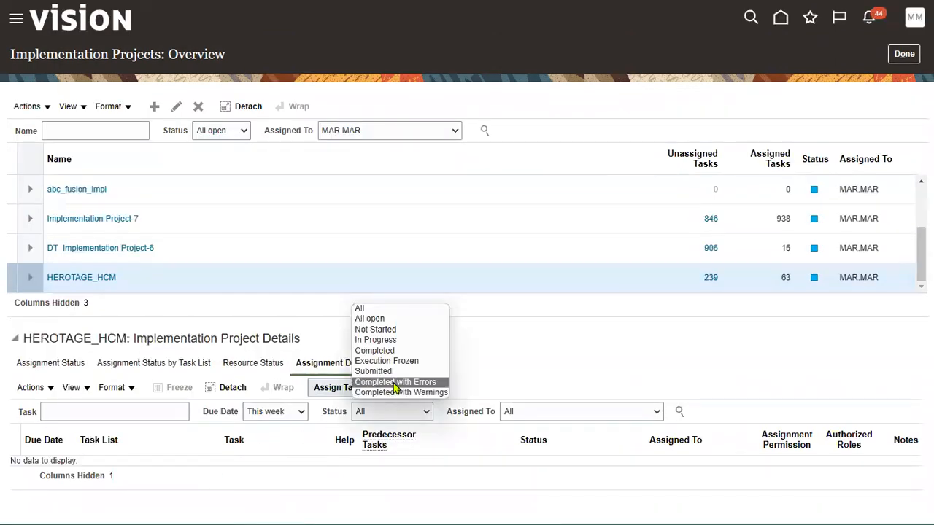
pyautogui.click(405, 351)
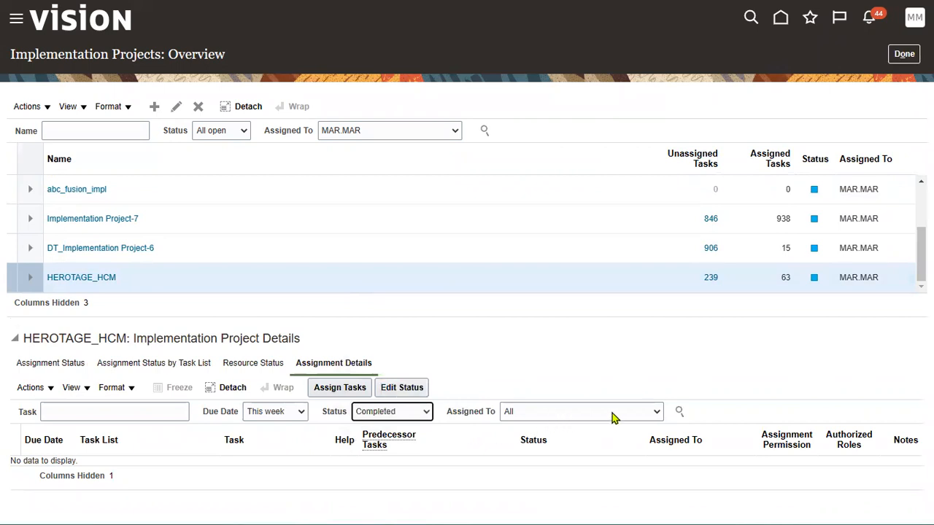
pyautogui.click(680, 413)
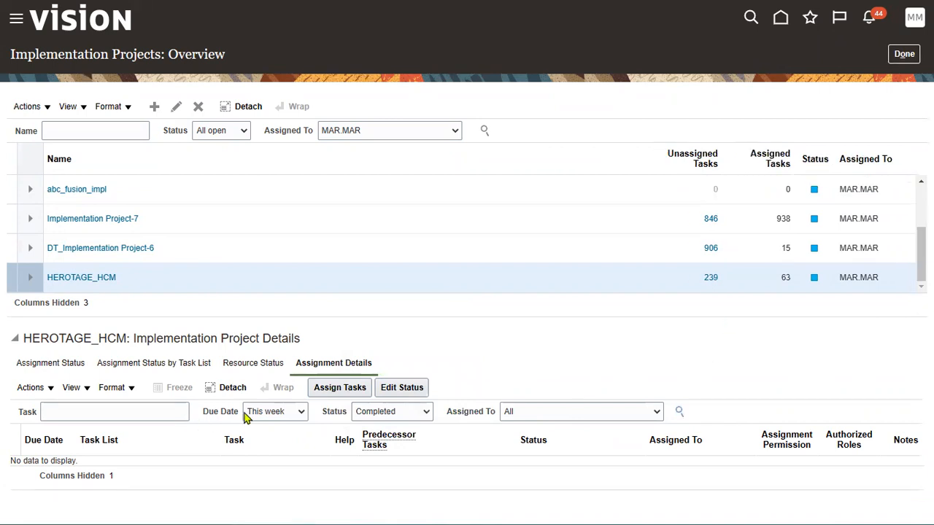
pyautogui.click(302, 412)
pyautogui.click(261, 320)
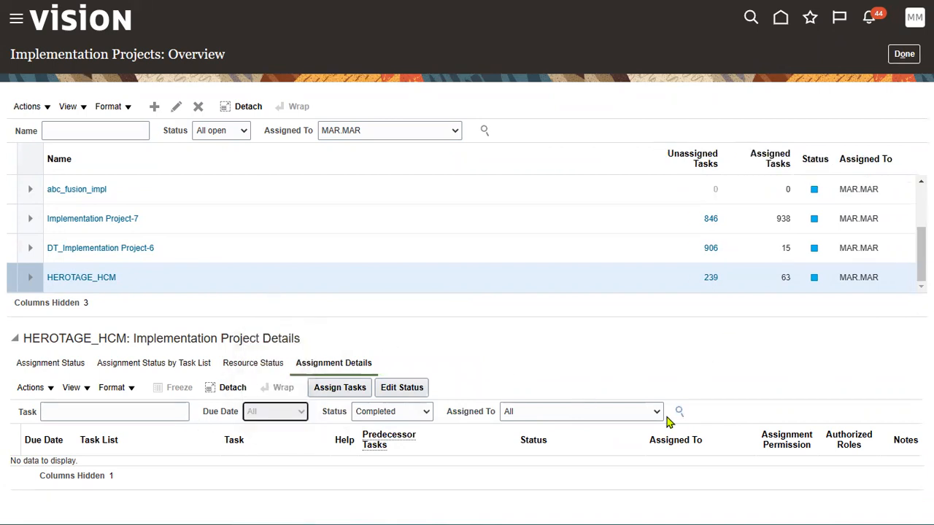
pyautogui.click(652, 417)
pyautogui.click(652, 417)
pyautogui.click(682, 412)
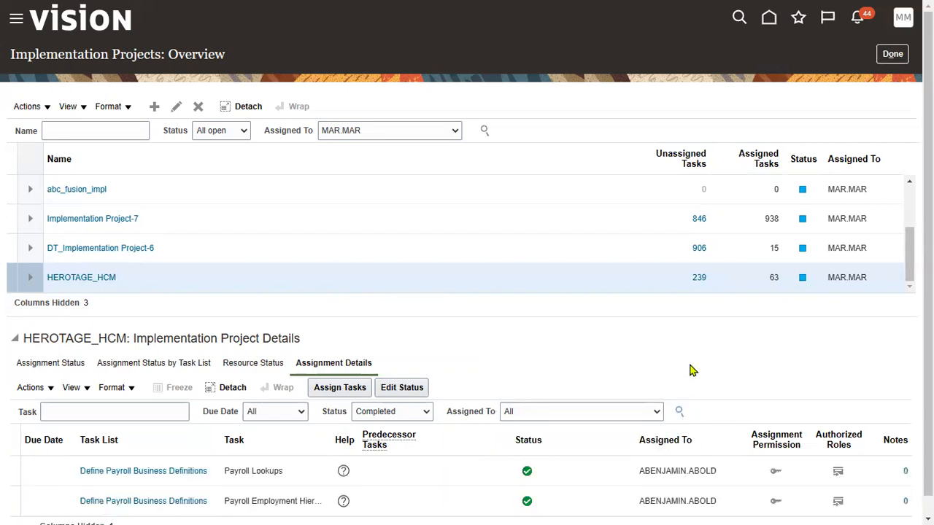
pyautogui.scroll(-1, 454, 506)
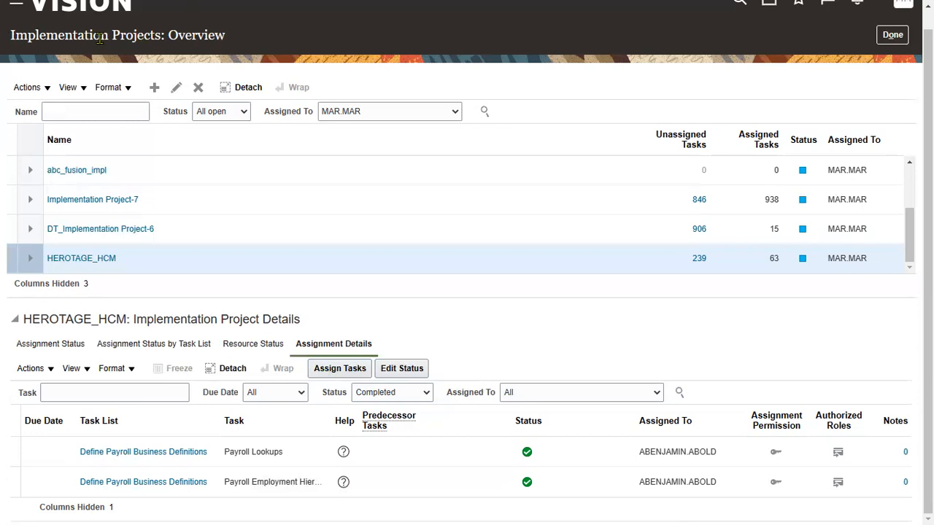
# Step: Close the implementation projects overview and show the setup task links, including Manage Implementation Projects
pyautogui.moveTo(115, 38); pyautogui.dragTo(157, 44)
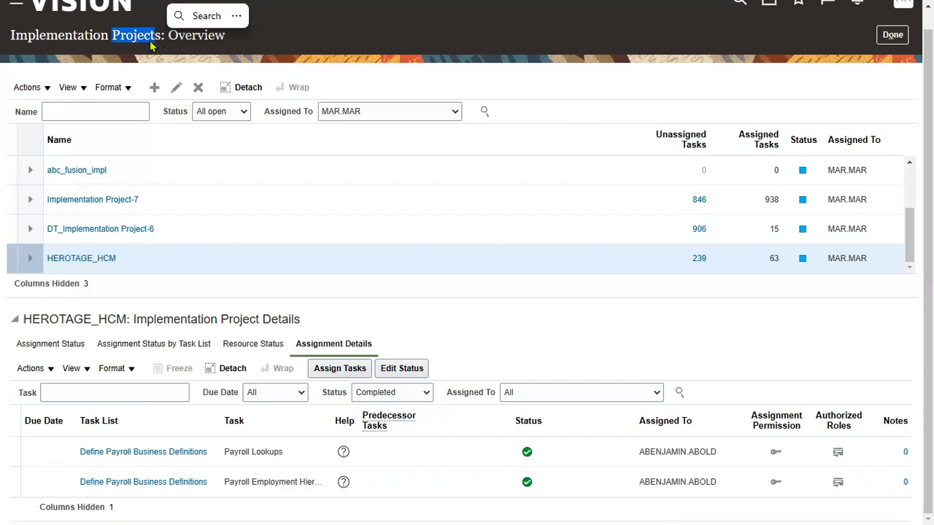
pyautogui.click(892, 35)
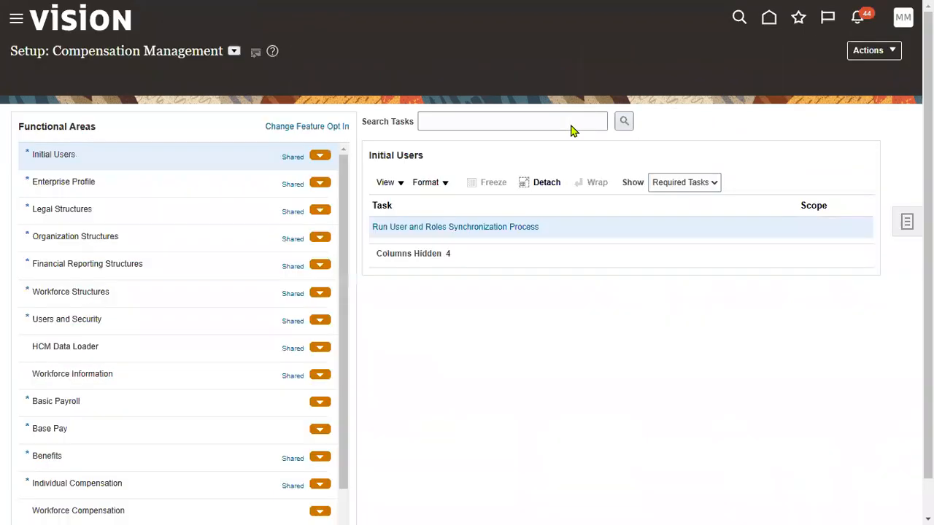
pyautogui.click(907, 199)
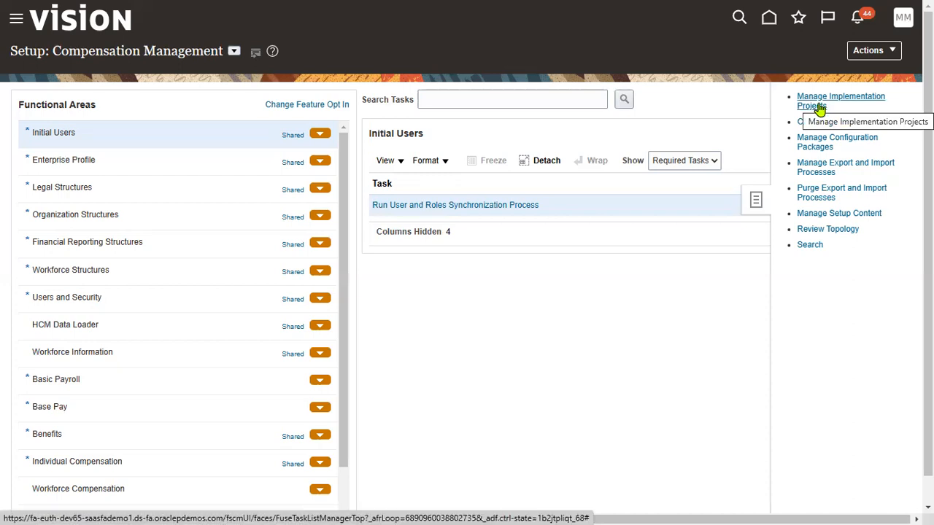
pyautogui.click(818, 107)
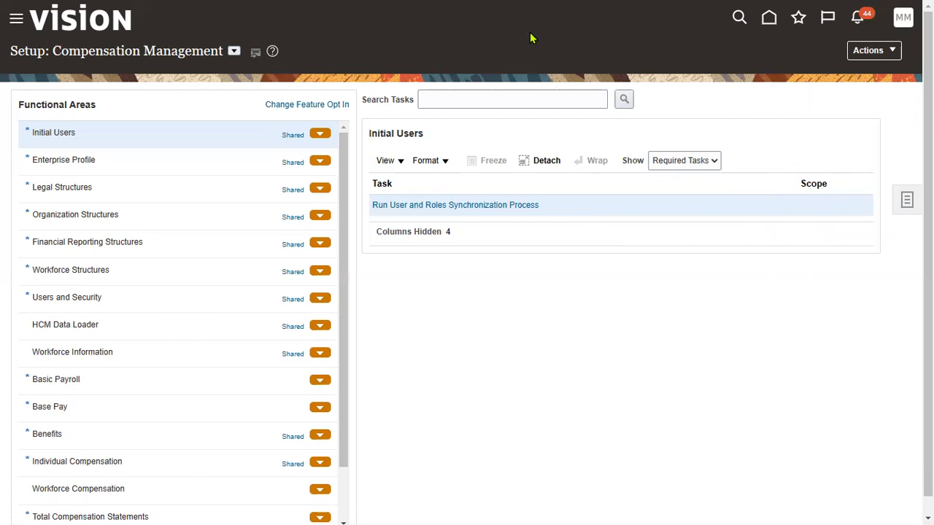
# Step: Switch to the Fusion HCM MAT workbook in Excel and enter "Implemntation Project" in cell A54
pyautogui.hotkey('alt', 'Tab')
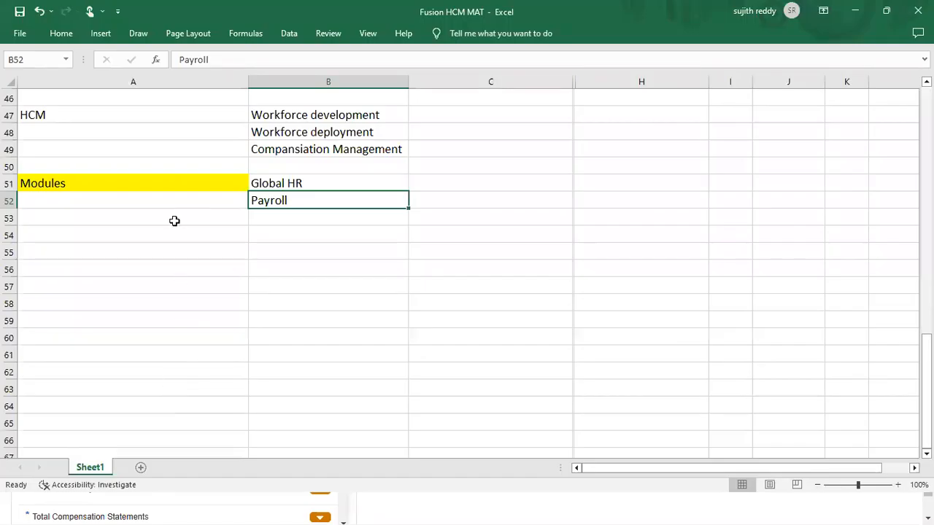
pyautogui.click(102, 236)
pyautogui.write('Impl')
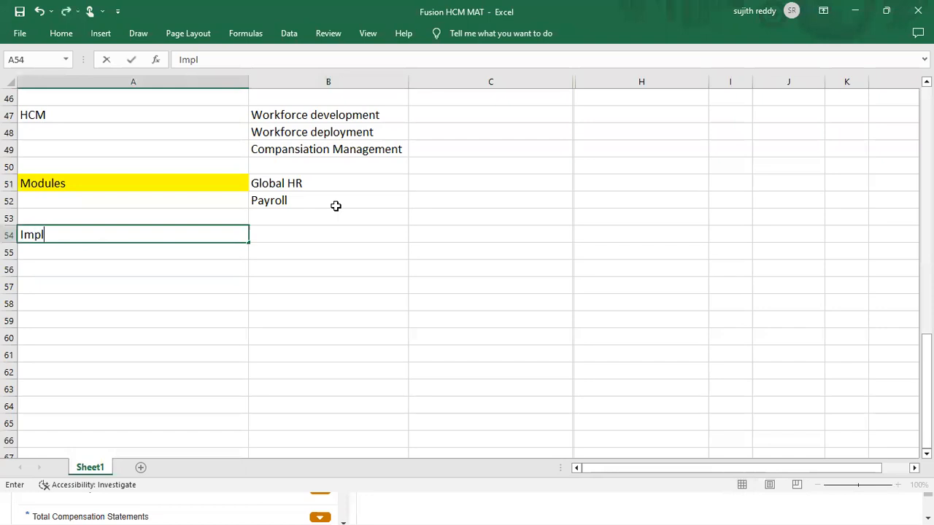
pyautogui.write('emntation Project')
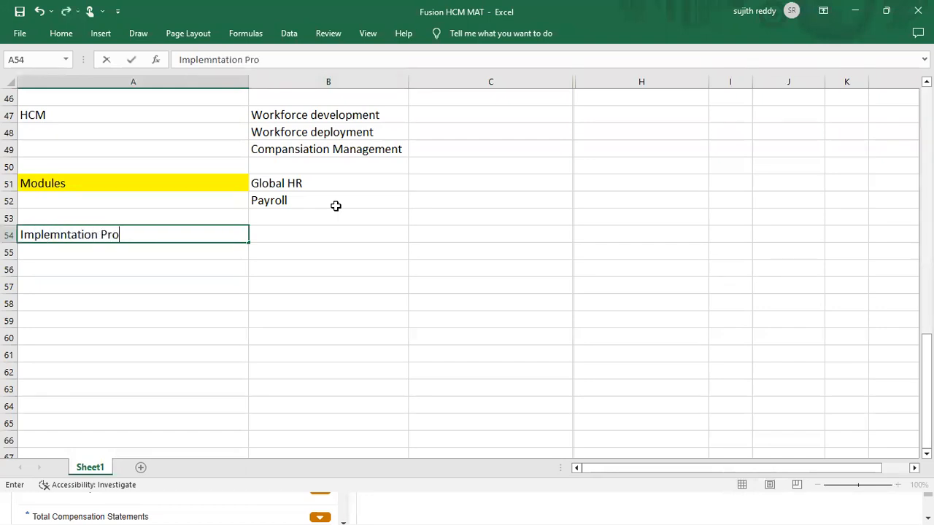
pyautogui.press('Tab')
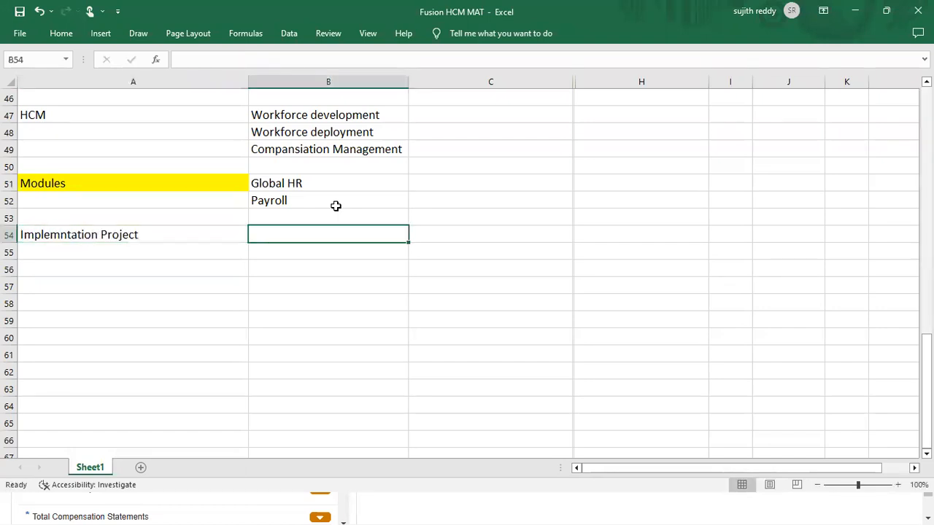
# Step: Fill the Implemntation Project heading in cell A54 with yellow
pyautogui.click(232, 237)
pyautogui.click(62, 33)
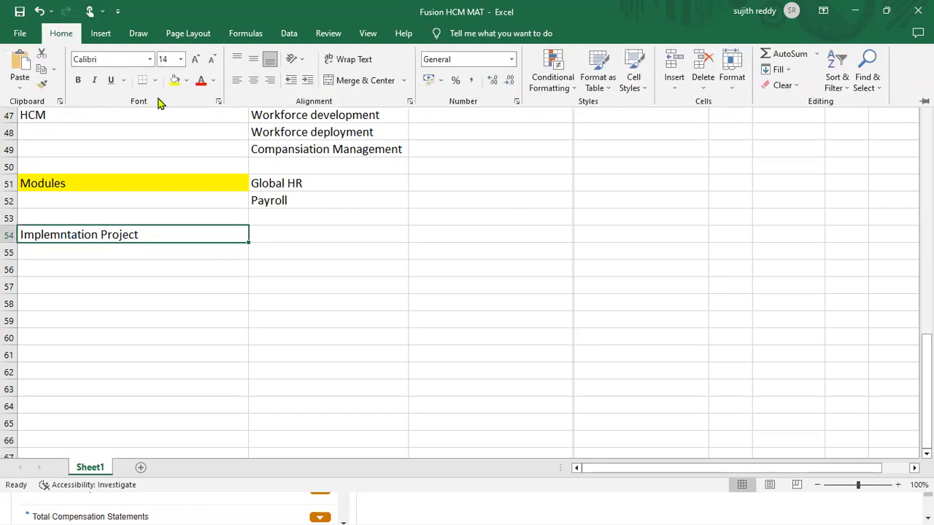
pyautogui.click(173, 80)
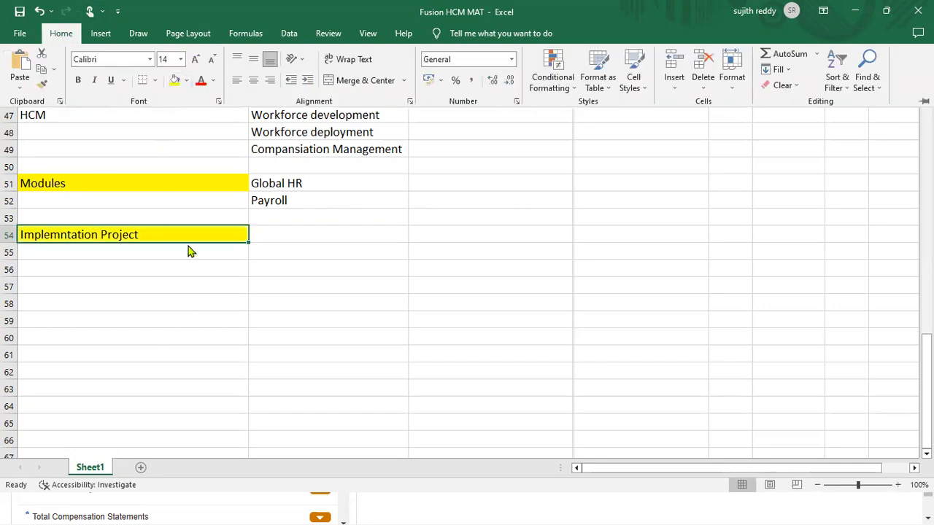
pyautogui.click(330, 243)
pyautogui.click(373, 236)
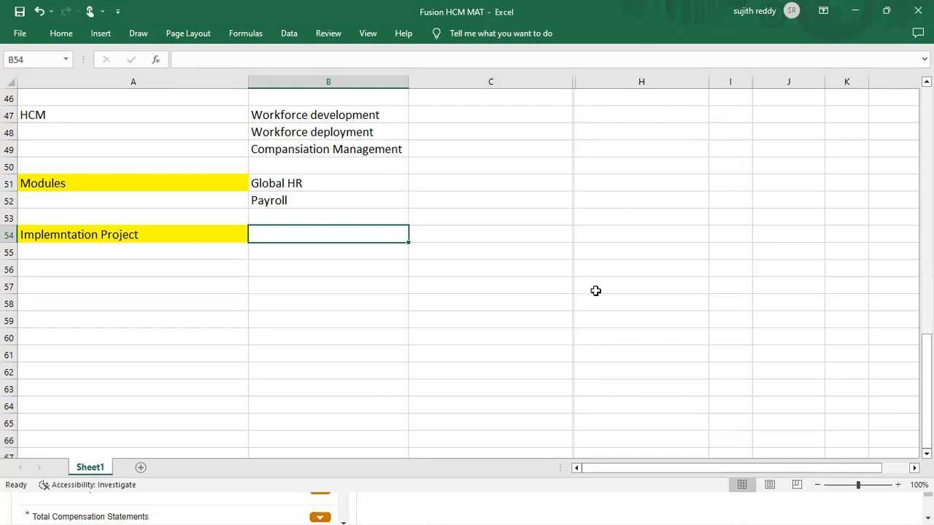
# Step: Review the HCM modules in C34:C37, from Global HR and Payroll to Absence Management and Talent Mangement
pyautogui.scroll(6, 445, 240)
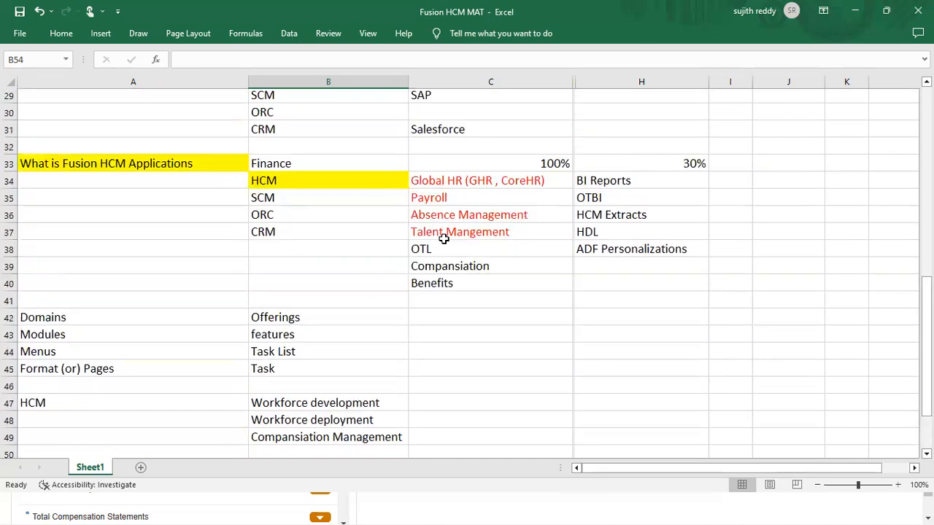
pyautogui.click(458, 200)
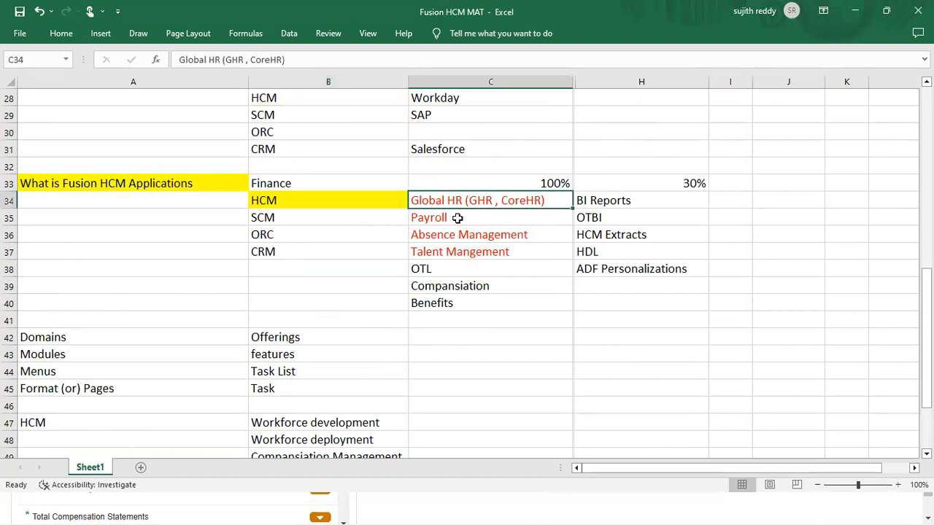
pyautogui.click(457, 218)
pyautogui.click(461, 237)
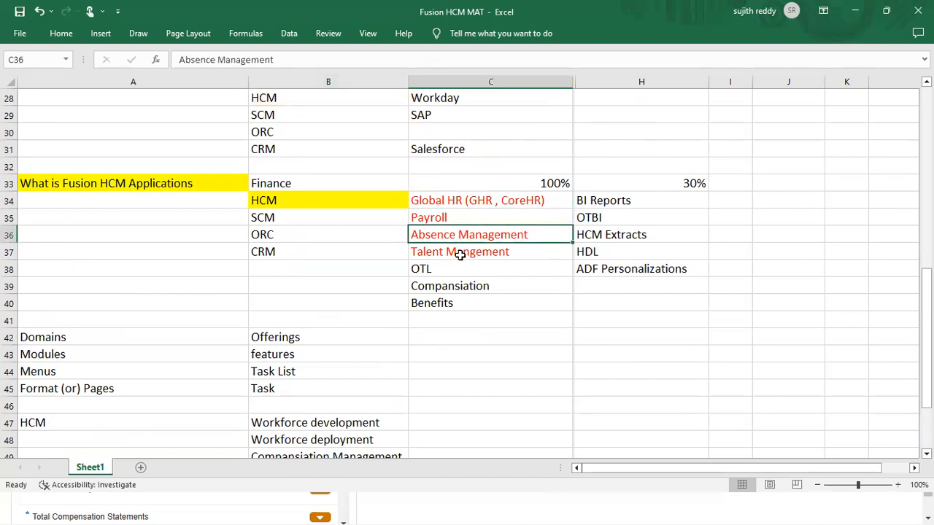
pyautogui.click(461, 254)
pyautogui.moveTo(483, 200); pyautogui.dragTo(488, 249)
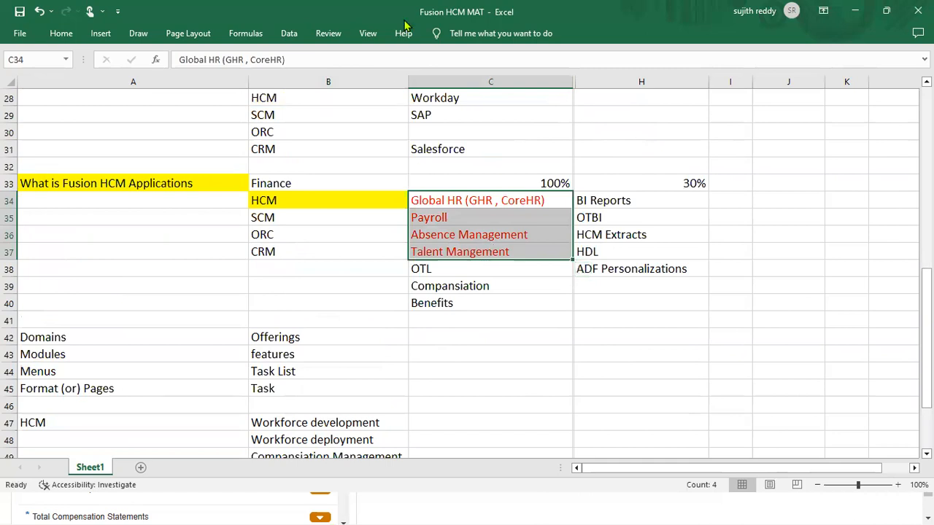
pyautogui.click(614, 357)
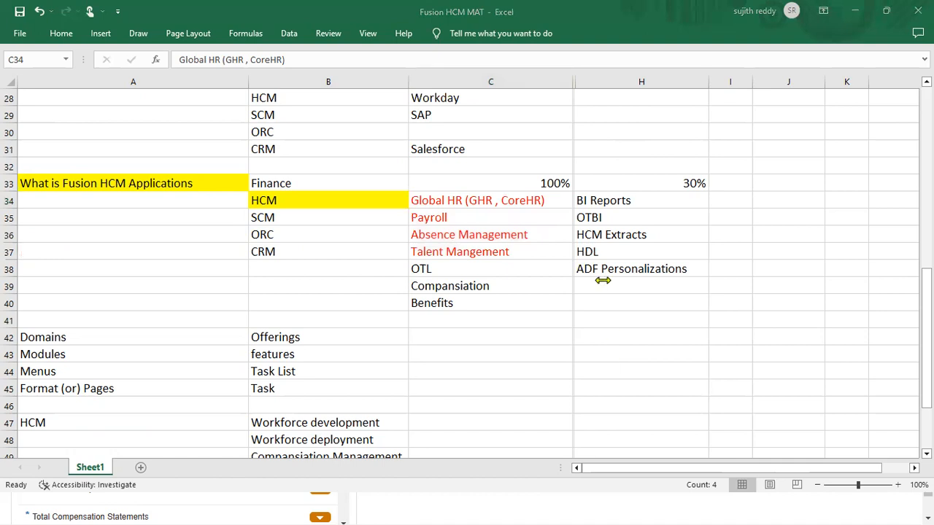
# Step: Review the Implemntation Project heading and the Global HR and Payroll entries beside Modules
pyautogui.scroll(-3, 194, 408)
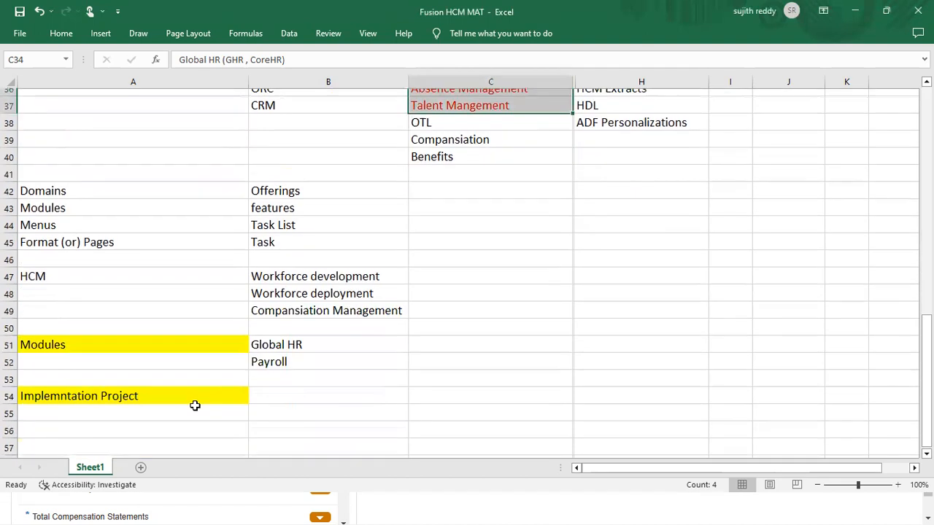
pyautogui.scroll(-2, 192, 394)
pyautogui.click(152, 292)
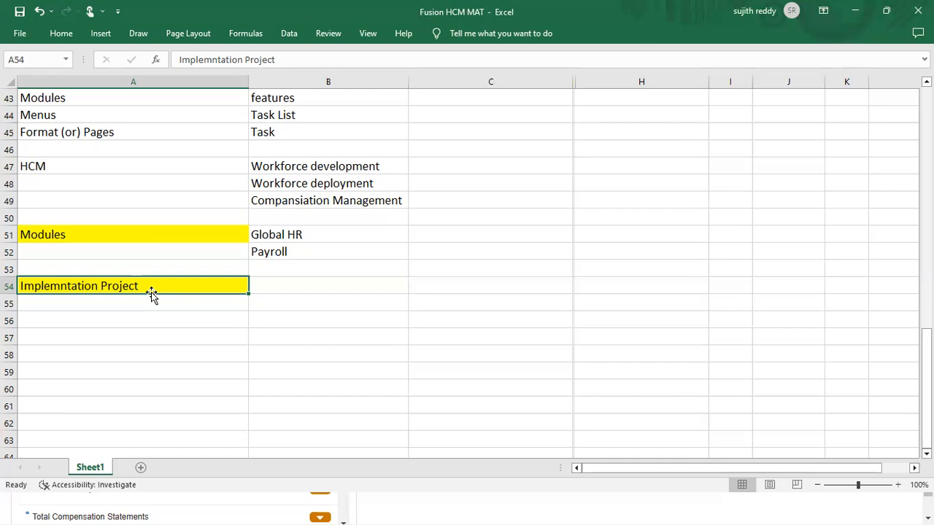
pyautogui.click(362, 253)
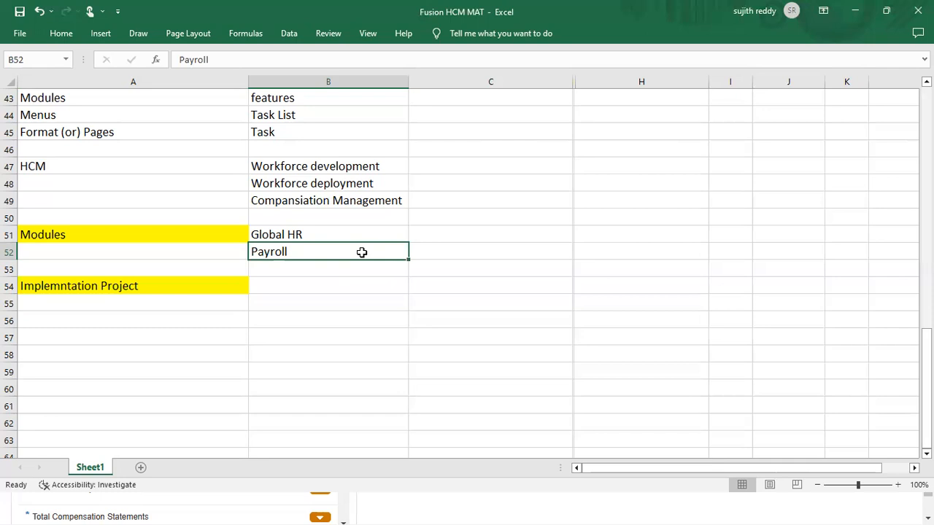
pyautogui.click(332, 235)
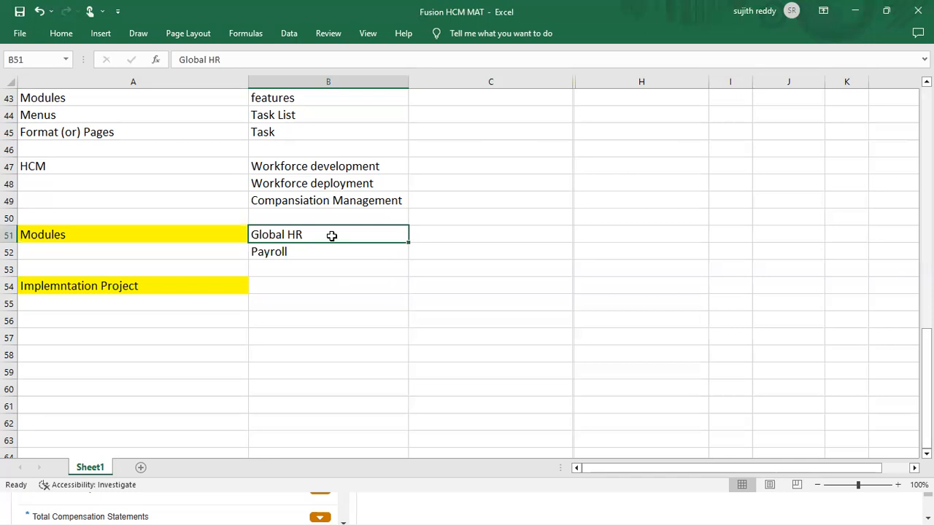
pyautogui.click(335, 251)
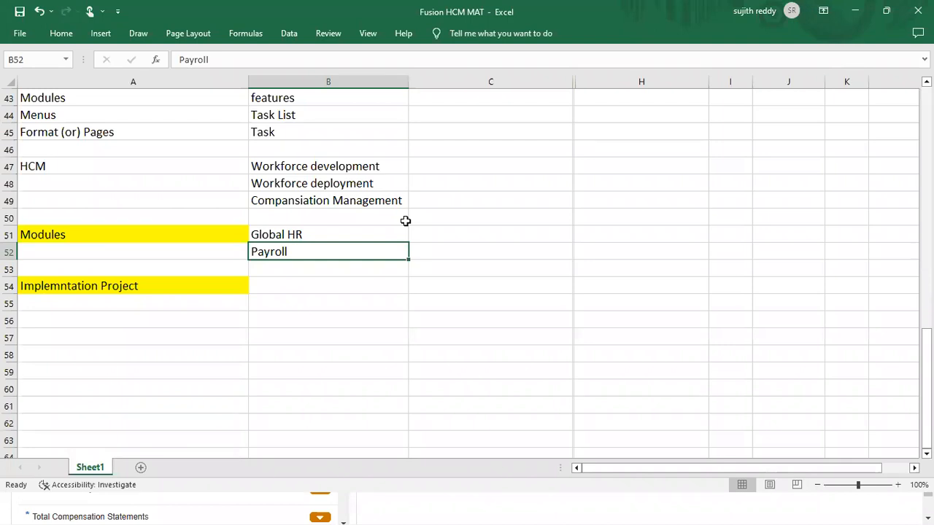
# Step: Return to the Oracle Fusion setup page and open the HEROTAGE_HCM project from the implementation projects list
pyautogui.click(855, 12)
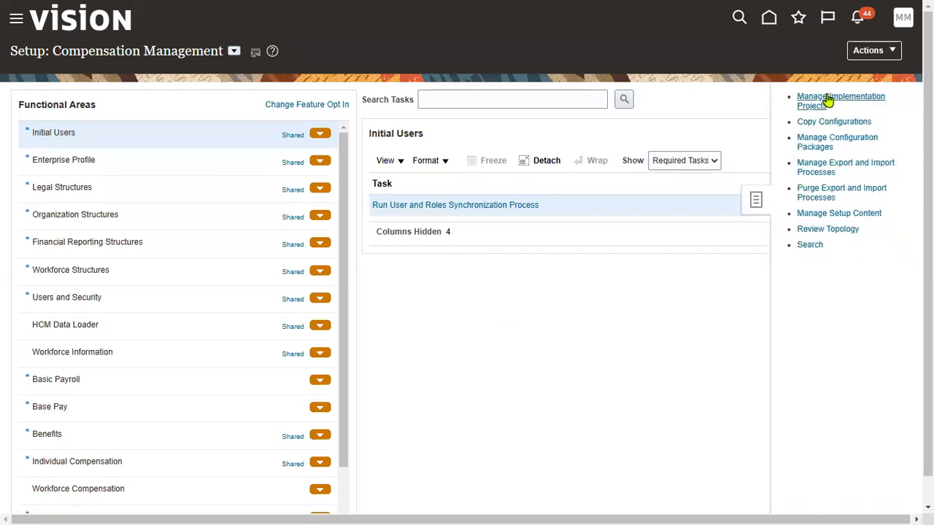
pyautogui.click(828, 101)
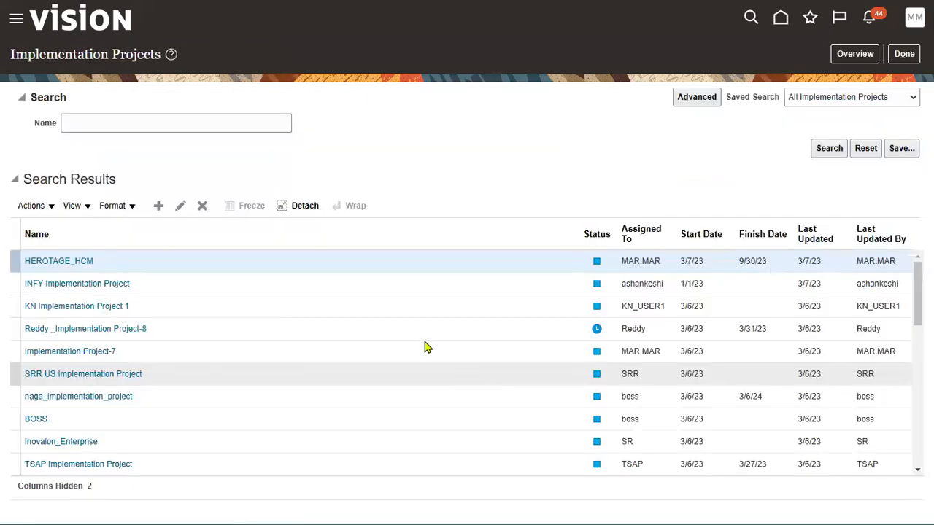
pyautogui.click(82, 262)
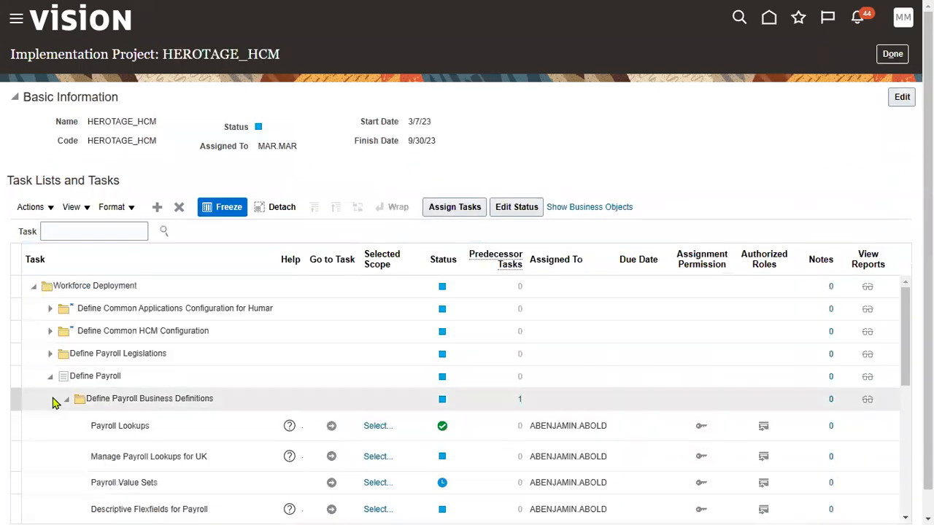
# Step: Collapse the Define Payroll task list and add the Compensation Management offering to the project's task lists and tasks
pyautogui.click(50, 375)
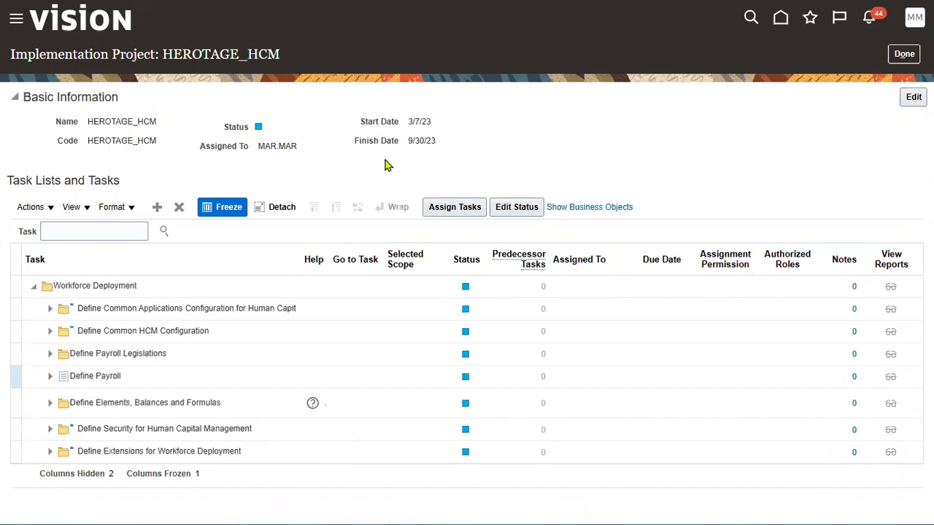
pyautogui.click(156, 209)
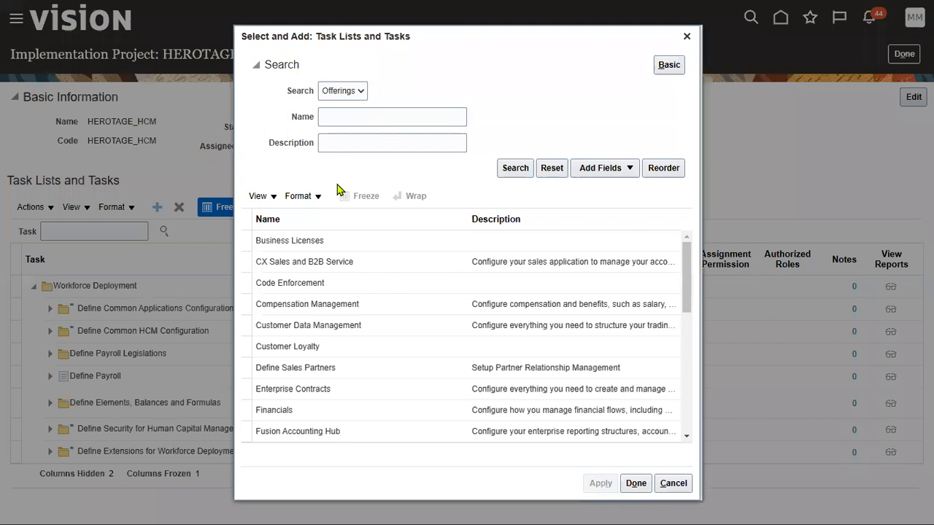
pyautogui.click(361, 91)
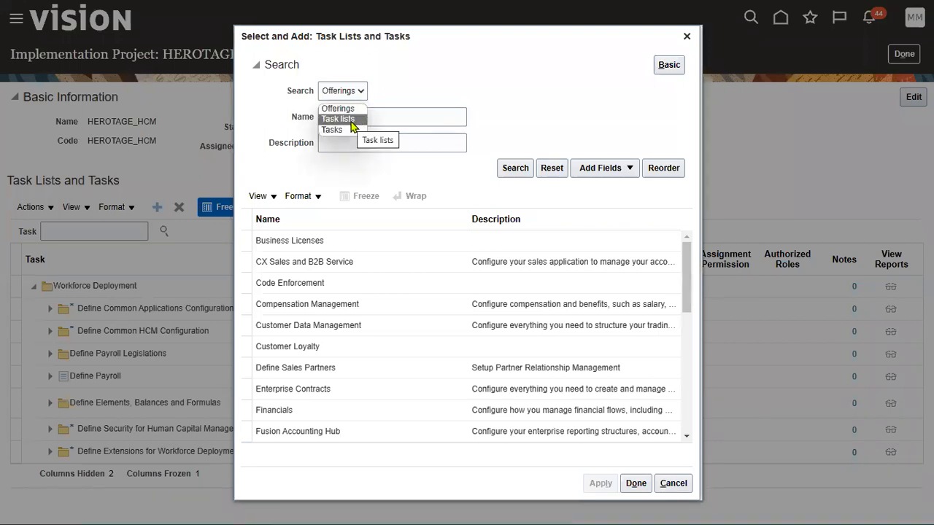
pyautogui.click(349, 109)
pyautogui.click(377, 306)
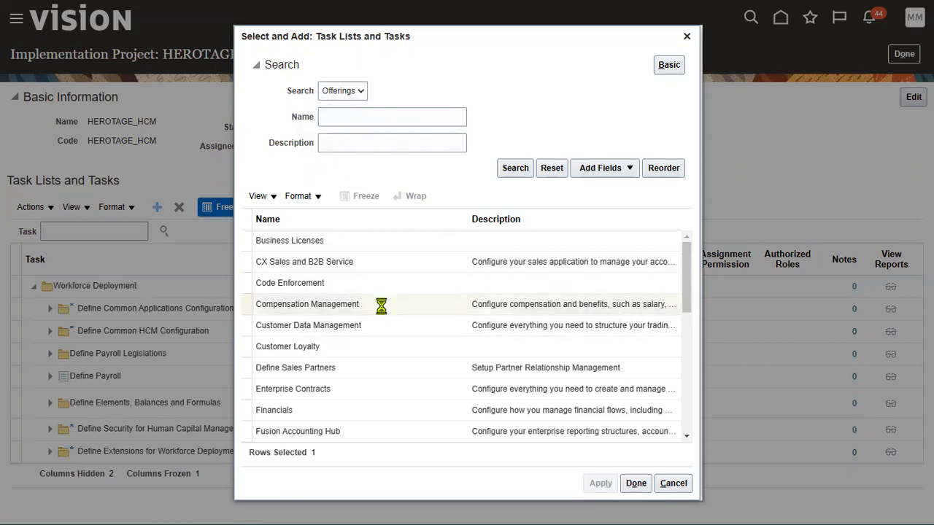
pyautogui.click(638, 484)
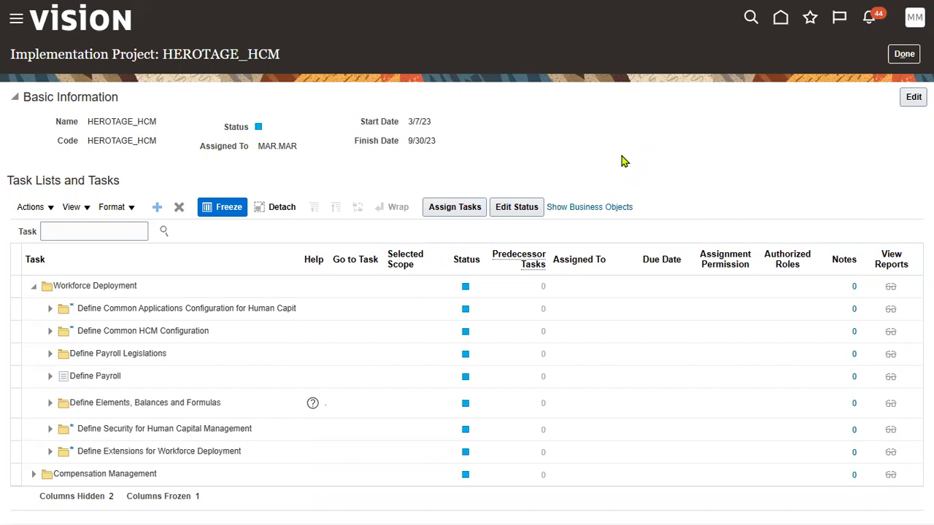
# Step: Switch to the Fusion HCM MAT workbook in Excel and review the HCM modules in C34:C40, from Global HR to Benefits
pyautogui.hotkey('alt', 'Tab')
pyautogui.hotkey('alt', 'Tab')
pyautogui.hotkey('alt', 'shift', 'Tab')
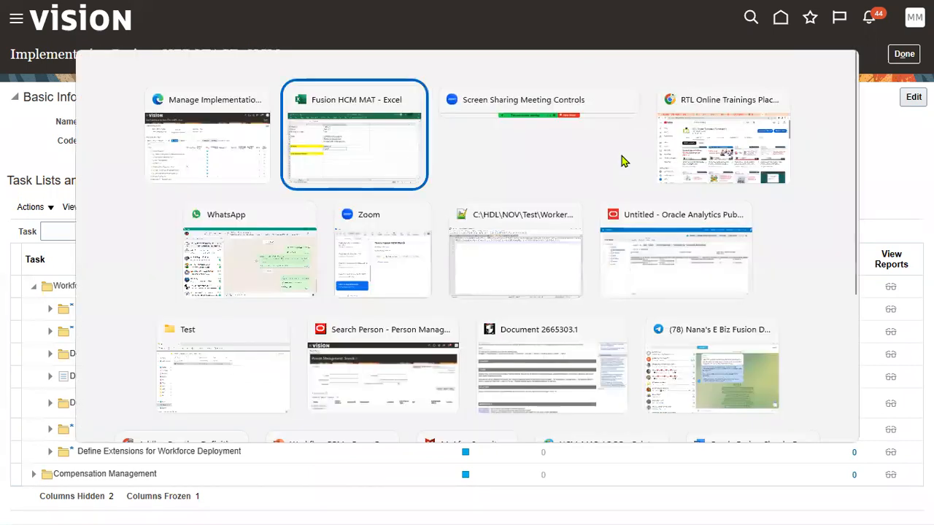
pyautogui.scroll(5, 384, 260)
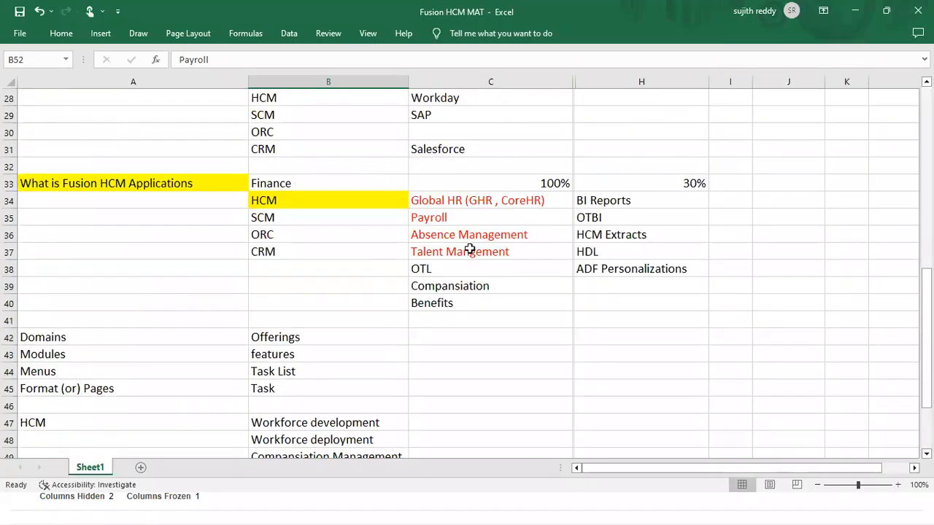
pyautogui.click(476, 203)
pyautogui.moveTo(477, 206); pyautogui.dragTo(476, 218)
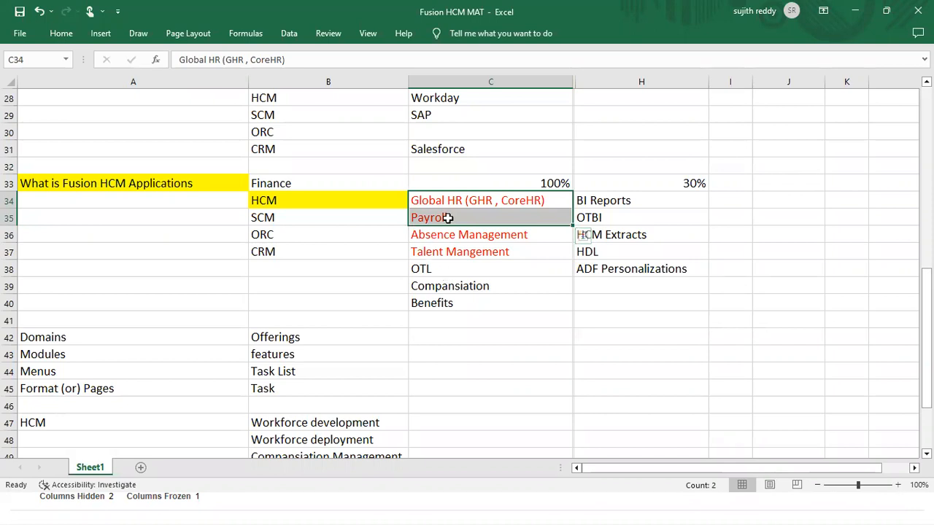
pyautogui.click(486, 180)
pyautogui.moveTo(489, 202); pyautogui.dragTo(484, 296)
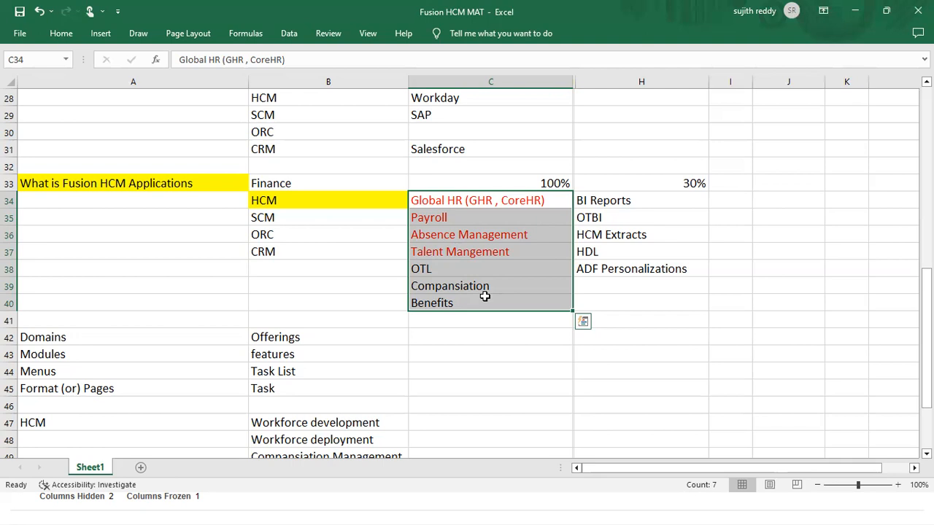
# Step: Compare the Global HR and Absence Management module entries and examine the percentage above them in C33
pyautogui.click(501, 200)
pyautogui.click(497, 234)
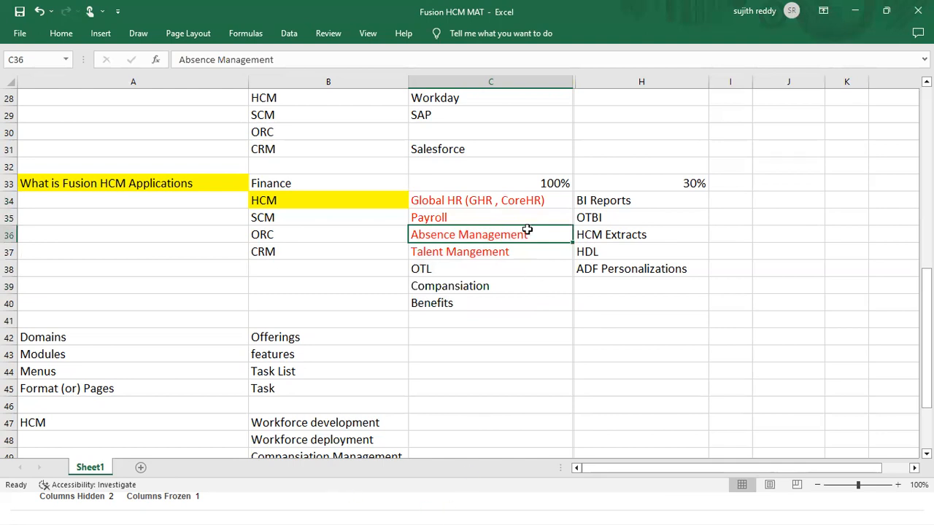
pyautogui.click(512, 200)
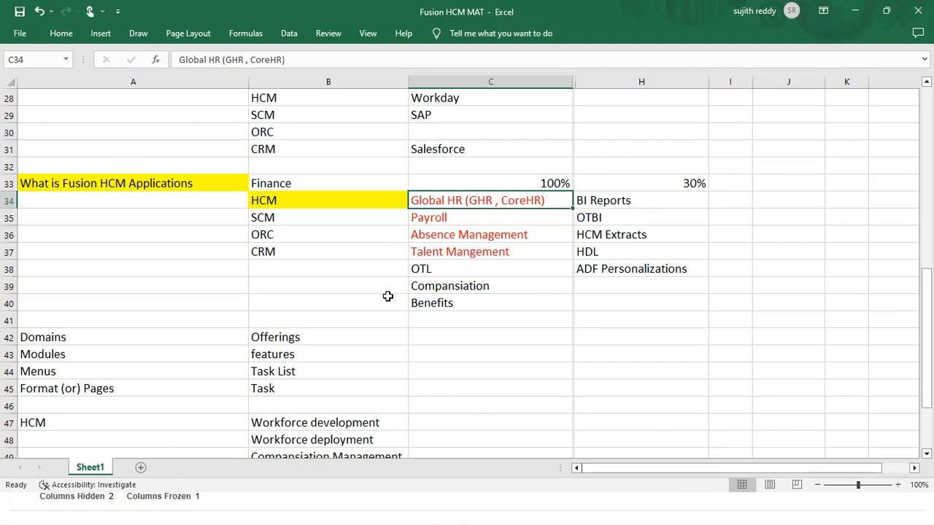
pyautogui.click(502, 235)
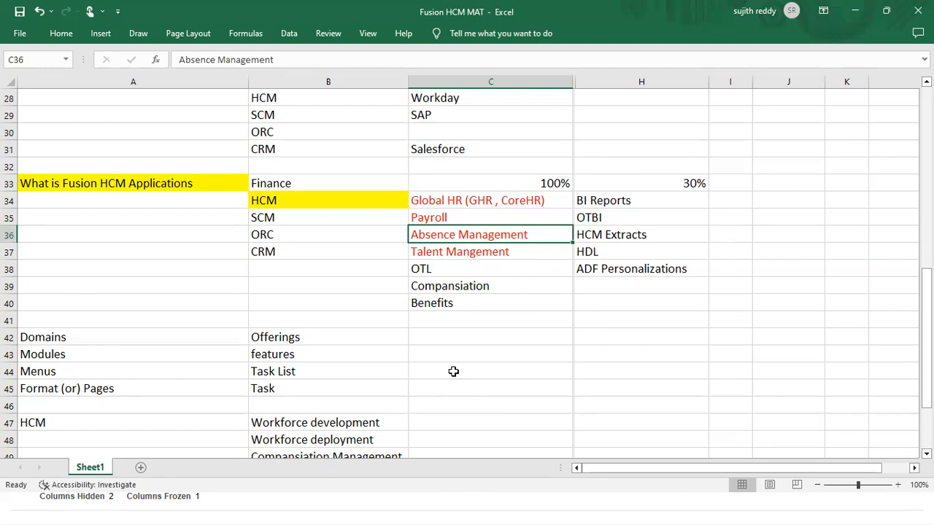
pyautogui.click(505, 205)
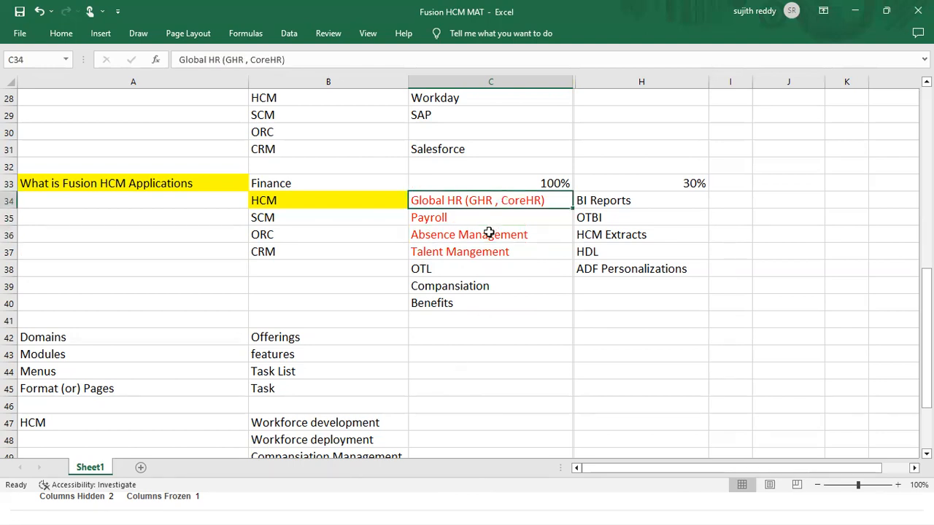
pyautogui.click(489, 233)
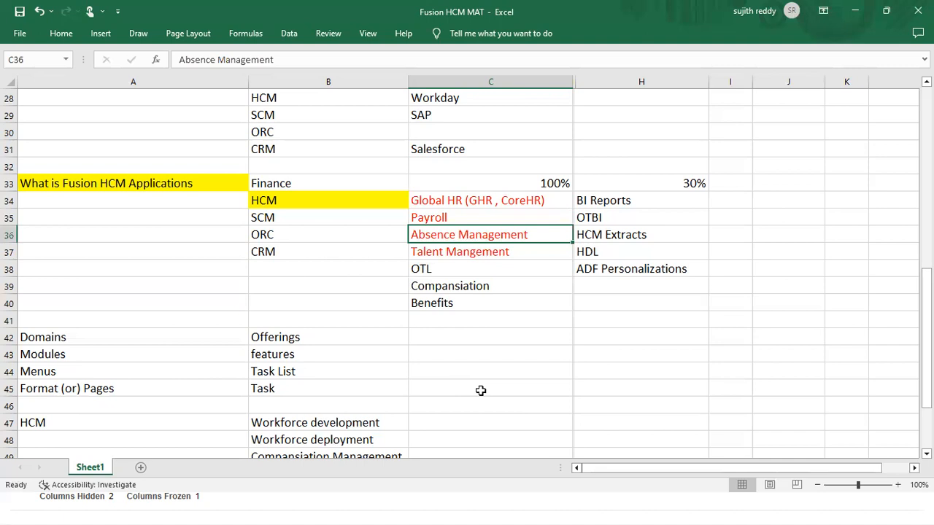
pyautogui.click(563, 187)
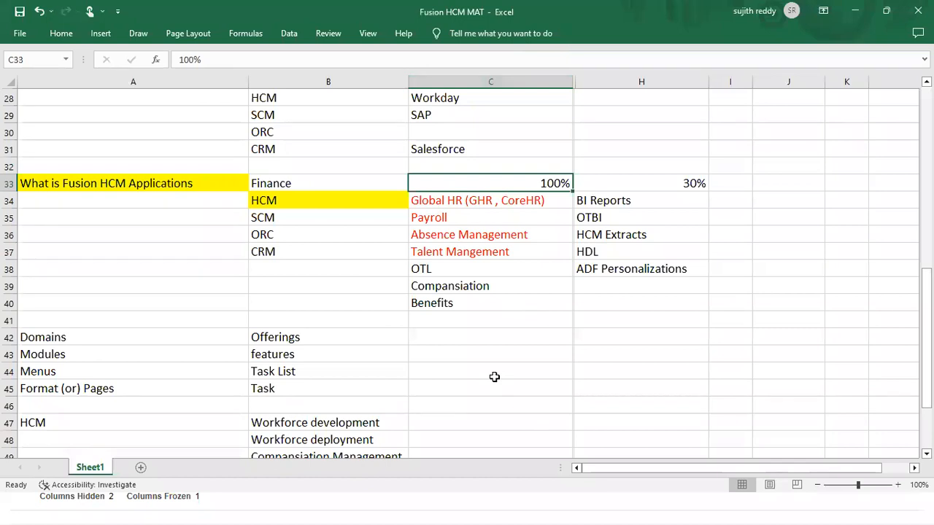
# Step: Compare the HCM module list in C34:C40 with the offerings in B47:B49, starting from Workforce development
pyautogui.scroll(-1, 411, 379)
pyautogui.moveTo(457, 151); pyautogui.dragTo(464, 248)
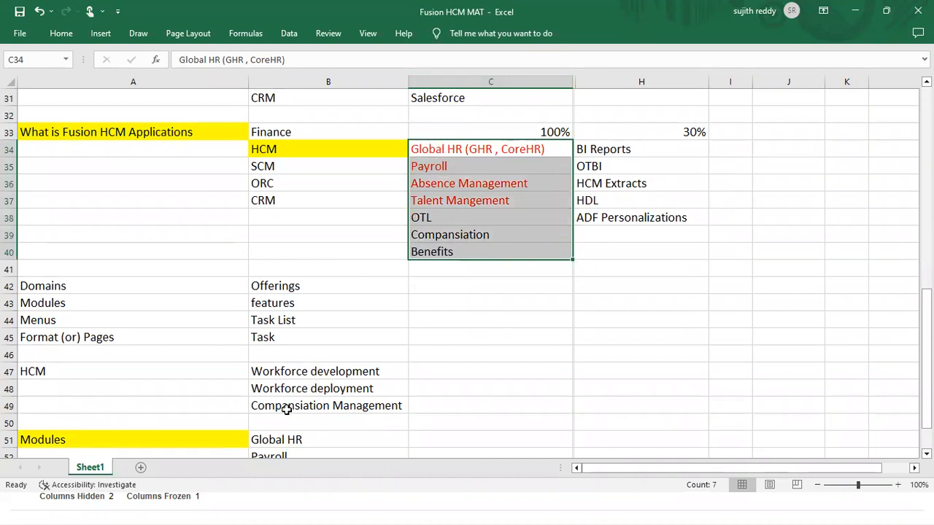
pyautogui.moveTo(296, 372); pyautogui.dragTo(299, 408)
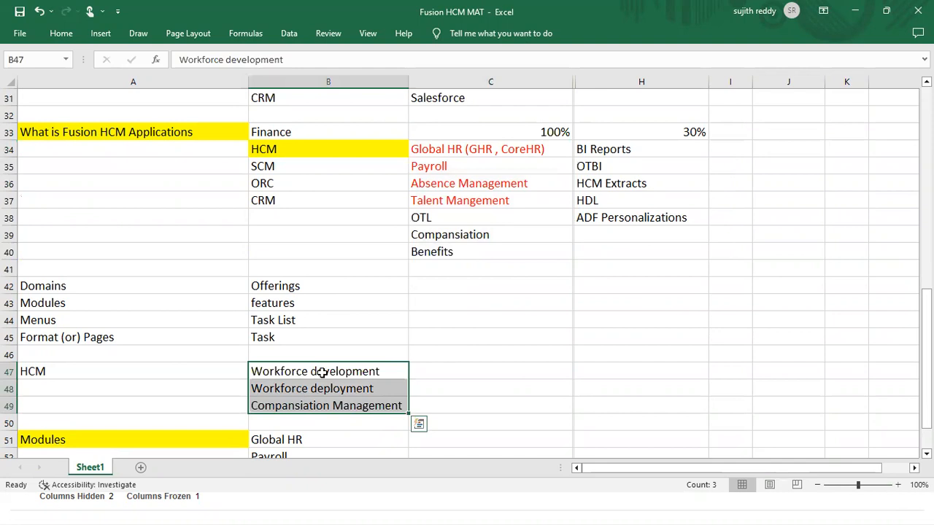
pyautogui.click(349, 372)
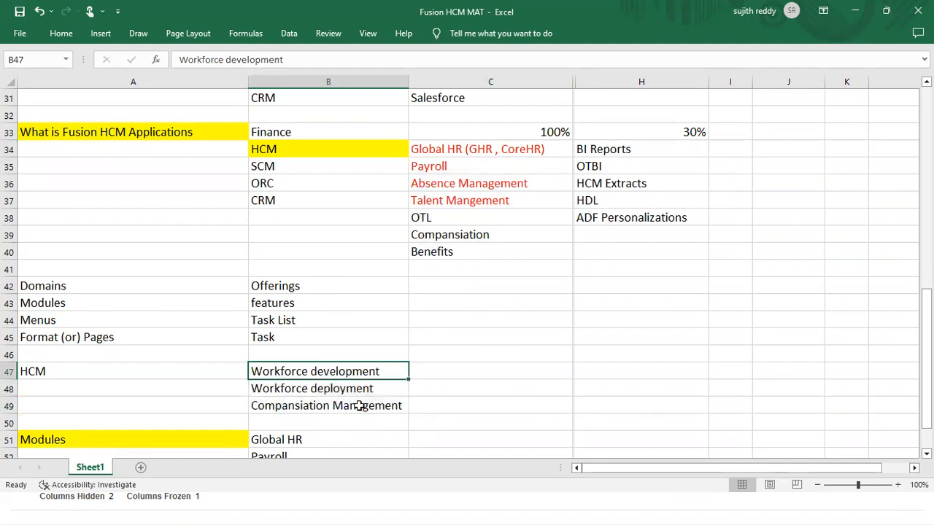
# Step: Bring up the HCM.png diagram of Oracle Fusion Human Capital Management modules, minimizing the Test folder window
pyautogui.press('super')
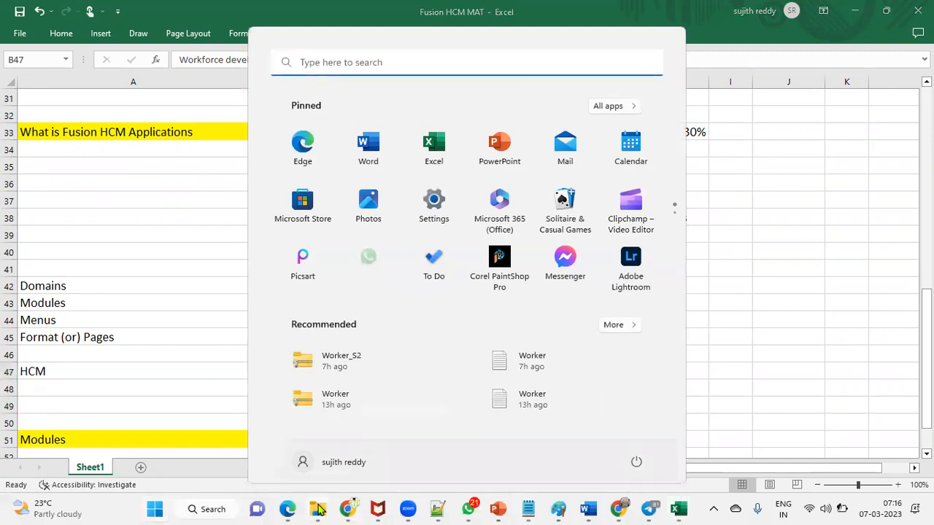
pyautogui.moveTo(328, 507)
pyautogui.click(288, 461)
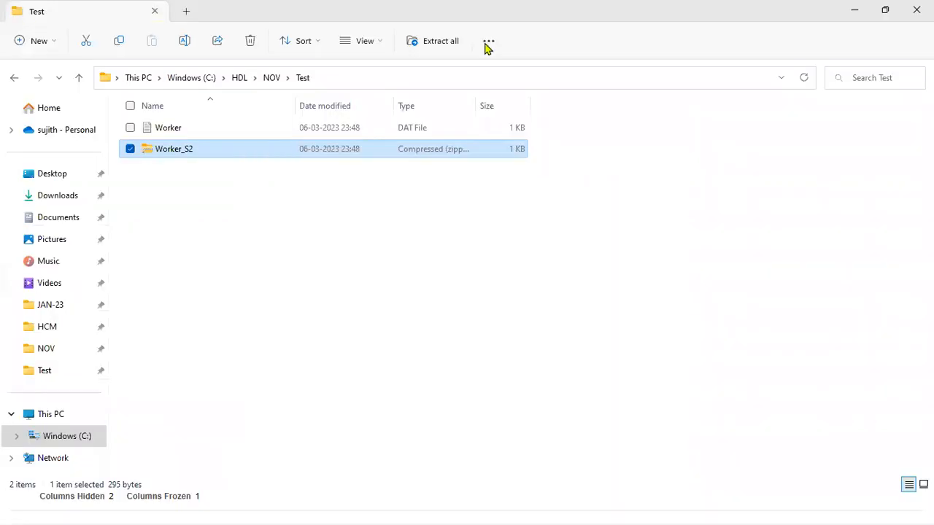
pyautogui.click(855, 10)
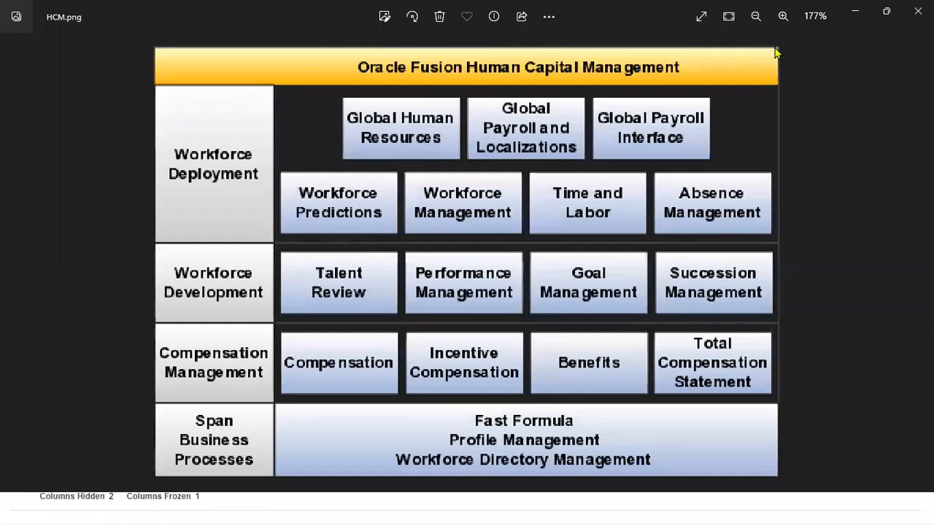
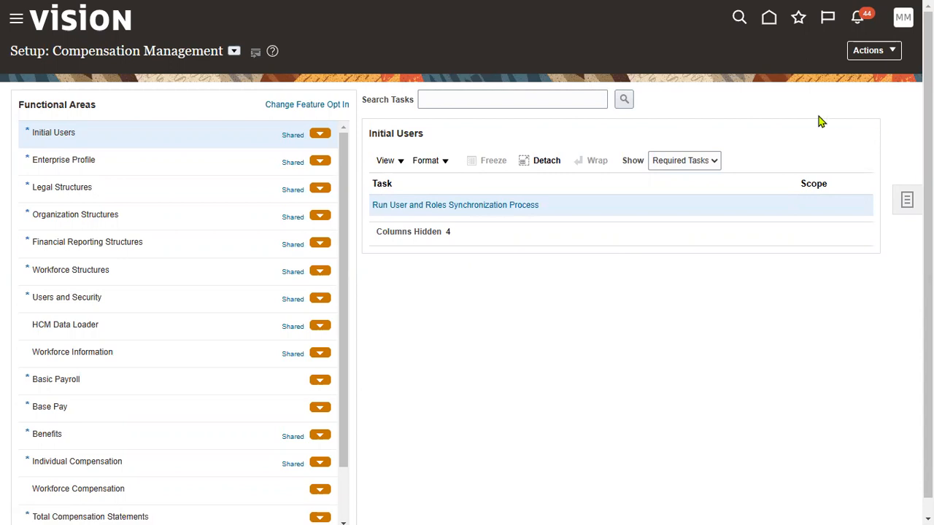
# Step: From the Compensation Management setup page in Oracle Fusion, open the Security Console and go to its user accounts
pyautogui.click(903, 17)
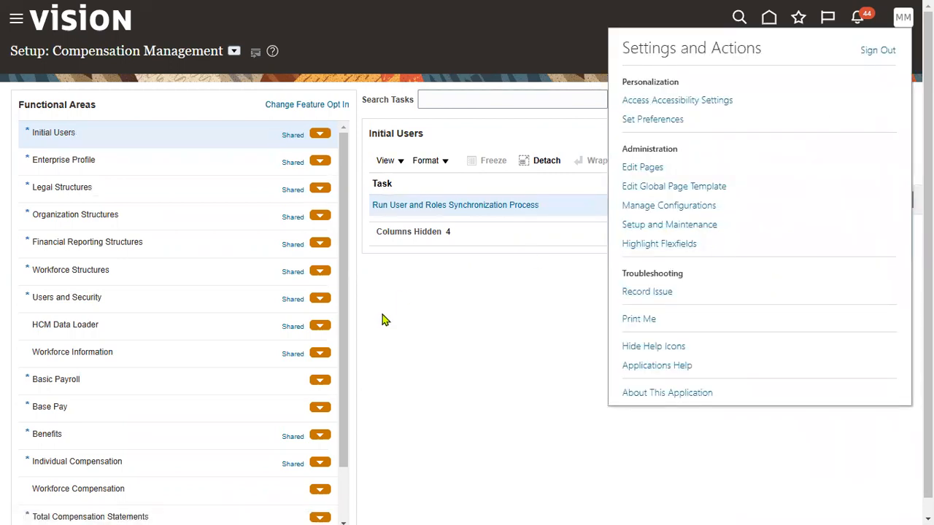
pyautogui.click(387, 291)
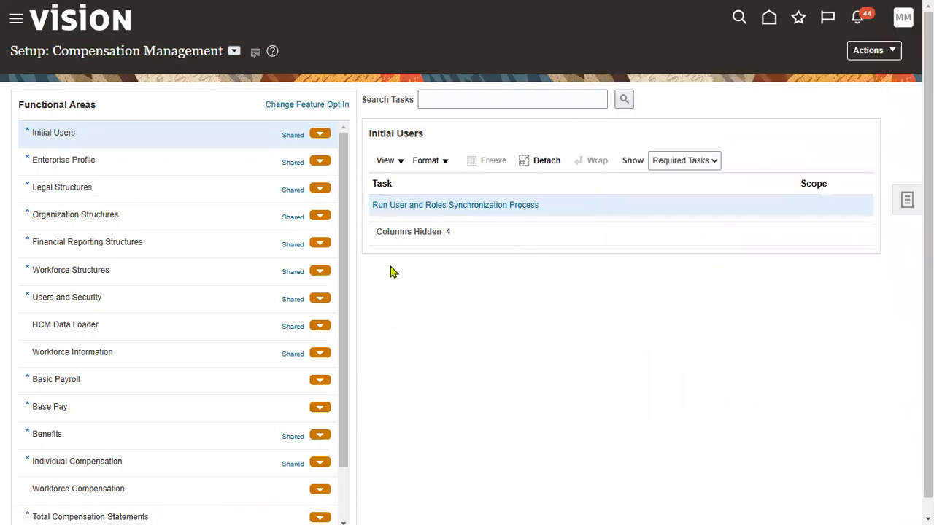
pyautogui.click(16, 22)
pyautogui.scroll(-5, 148, 459)
pyautogui.click(155, 422)
pyautogui.scroll(-3, 182, 401)
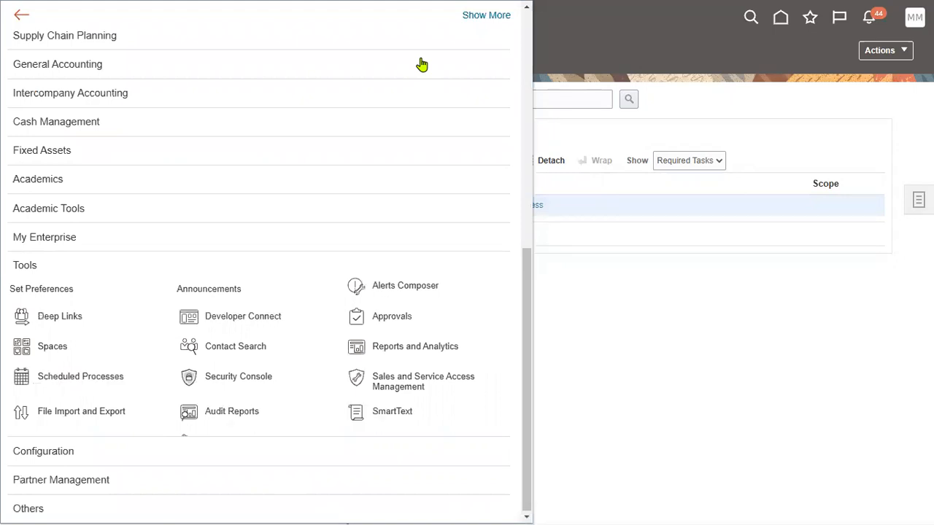
pyautogui.click(226, 378)
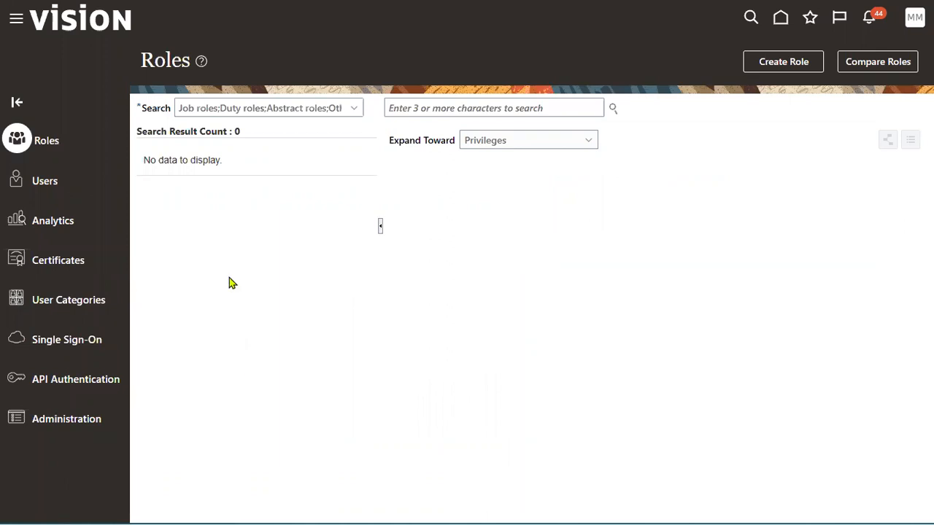
pyautogui.click(24, 188)
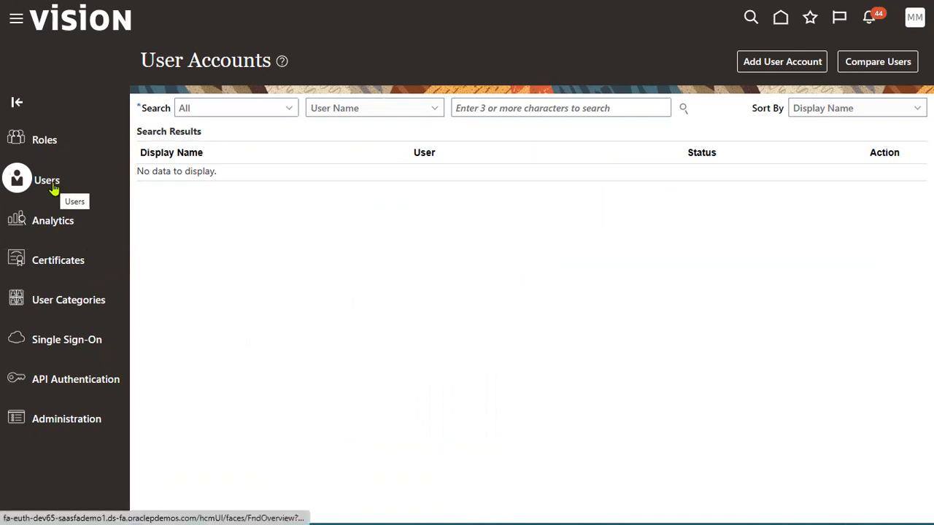
# Step: Start a new user account in the DEFAULT category and fill in the first name and last name, leaving the email blank
pyautogui.click(784, 64)
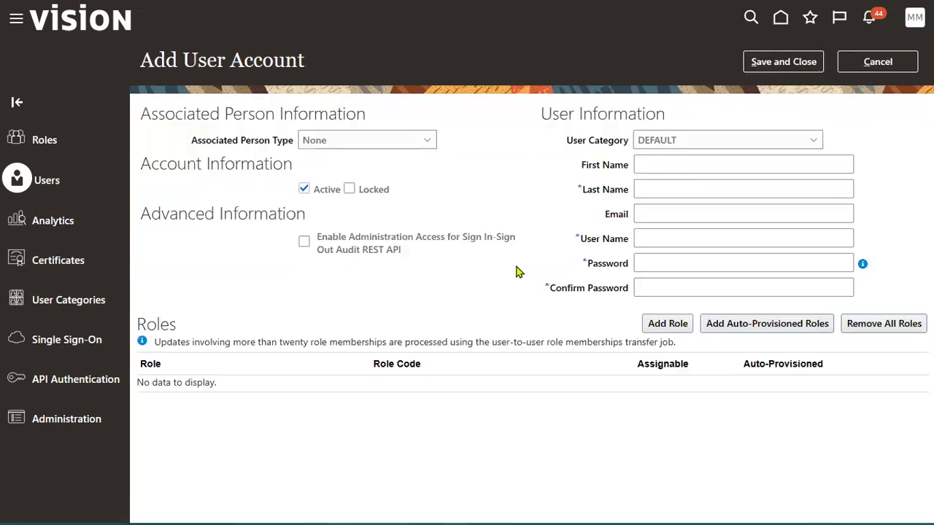
pyautogui.click(677, 163)
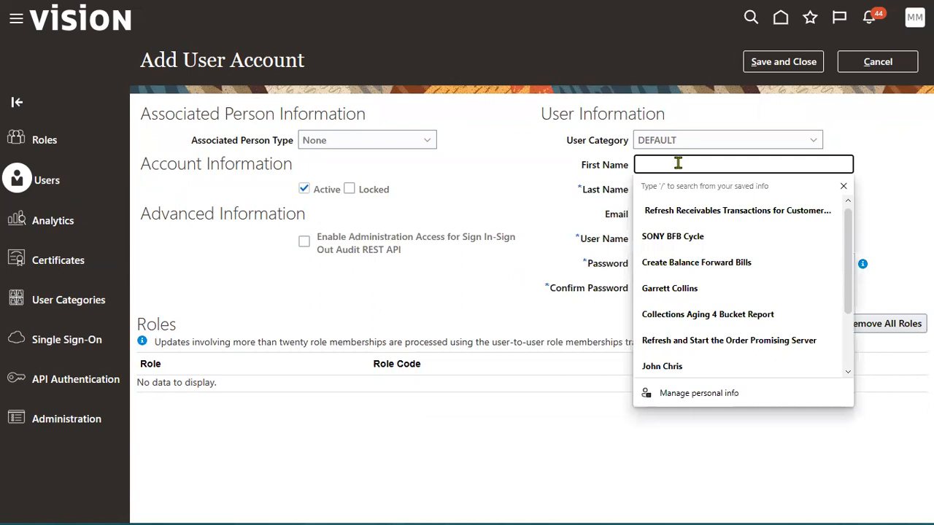
pyautogui.write('MAR3')
pyautogui.press('Tab')
pyautogui.write('MAR')
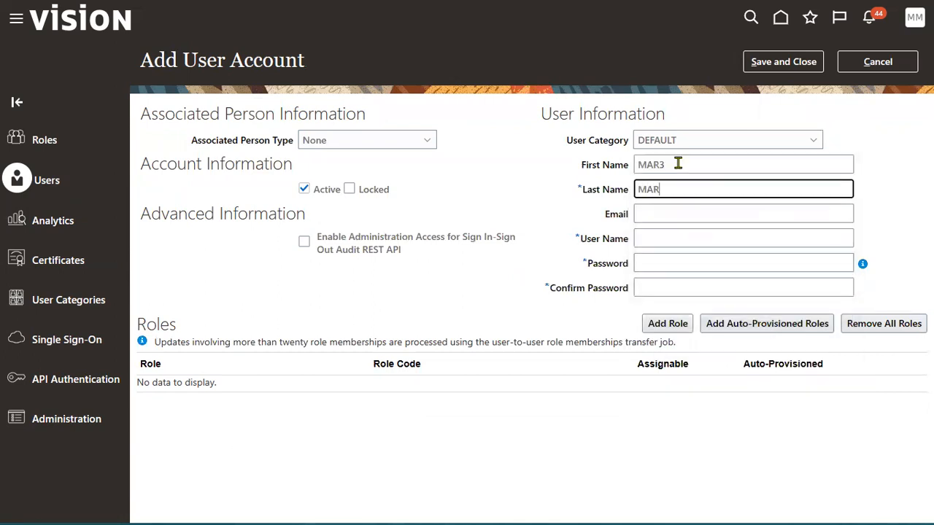
pyautogui.write('3')
pyautogui.press('Tab')
pyautogui.press('Tab')
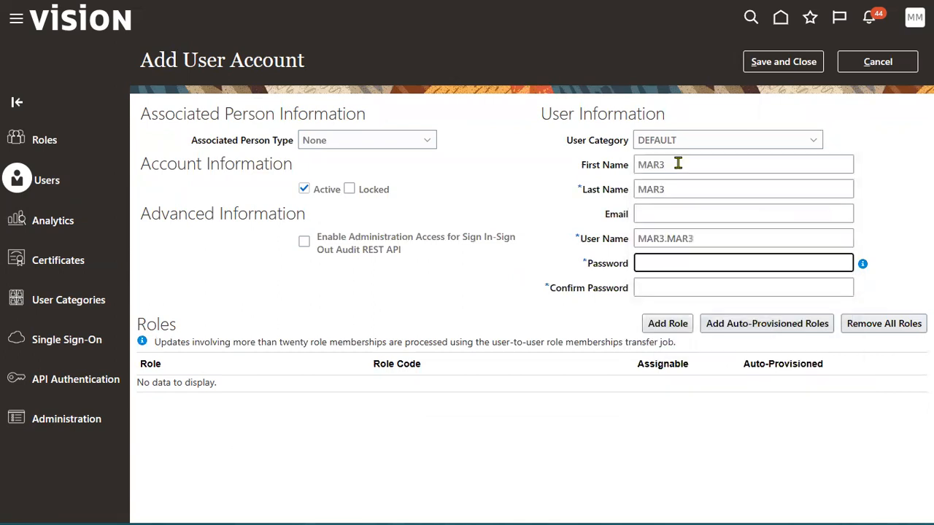
# Step: Enter and confirm the account password for the new user and save the account
pyautogui.write('••')
pyautogui.press('Tab')
pyautogui.write('•')
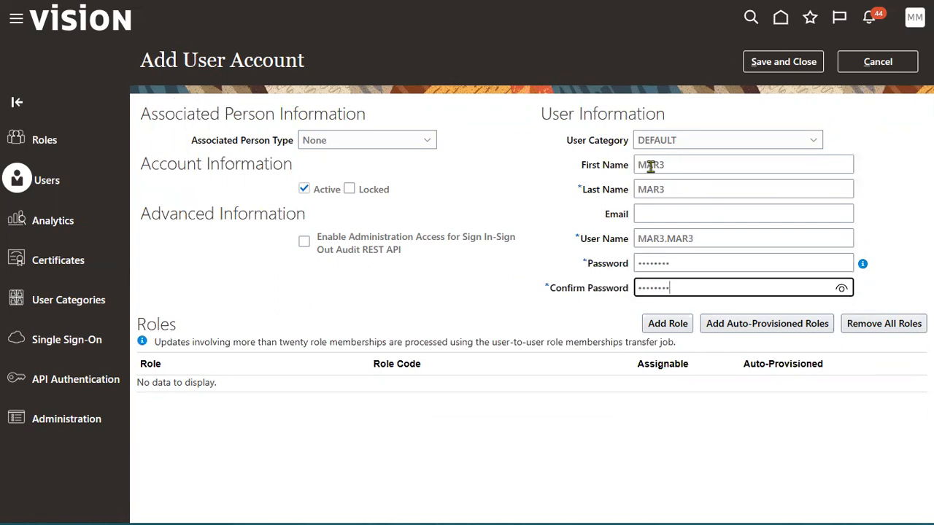
pyautogui.click(791, 64)
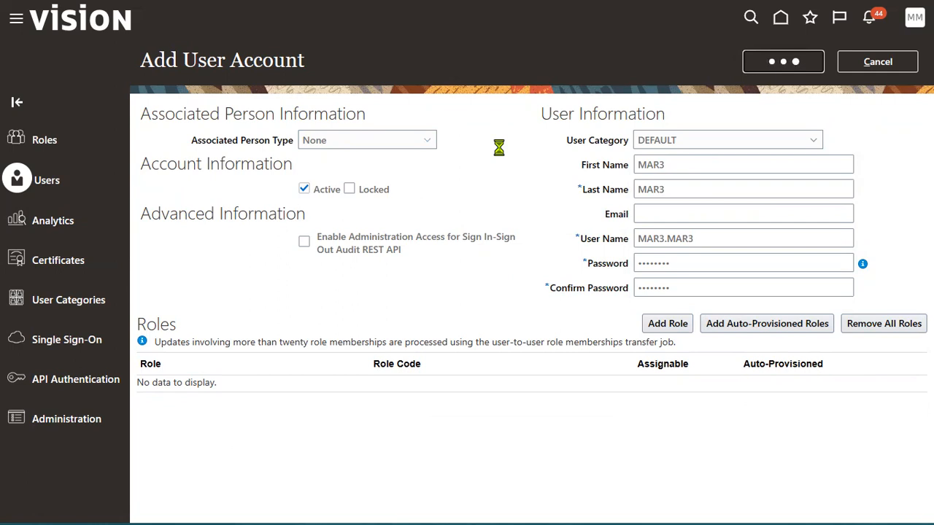
# Step: Search the user accounts for the newly created user and open the account details to review the assigned roles
pyautogui.click(497, 106)
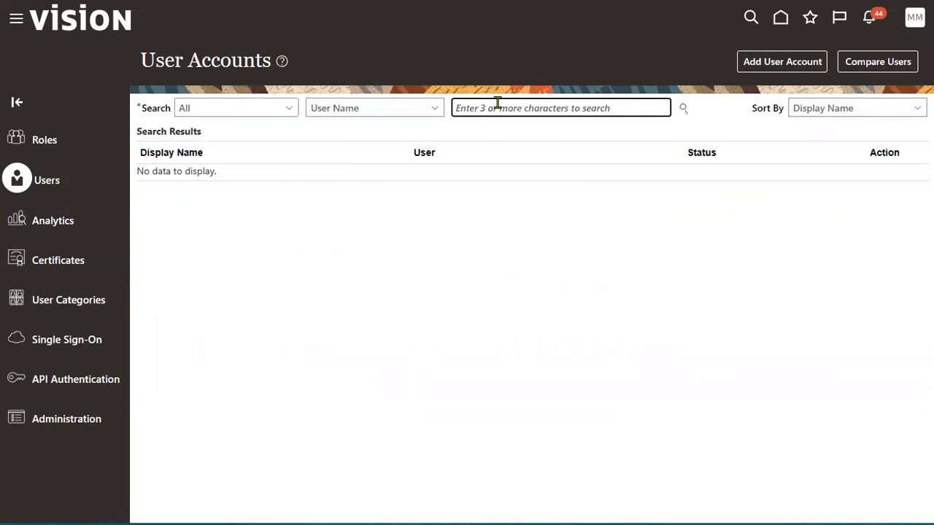
pyautogui.write('MAR3')
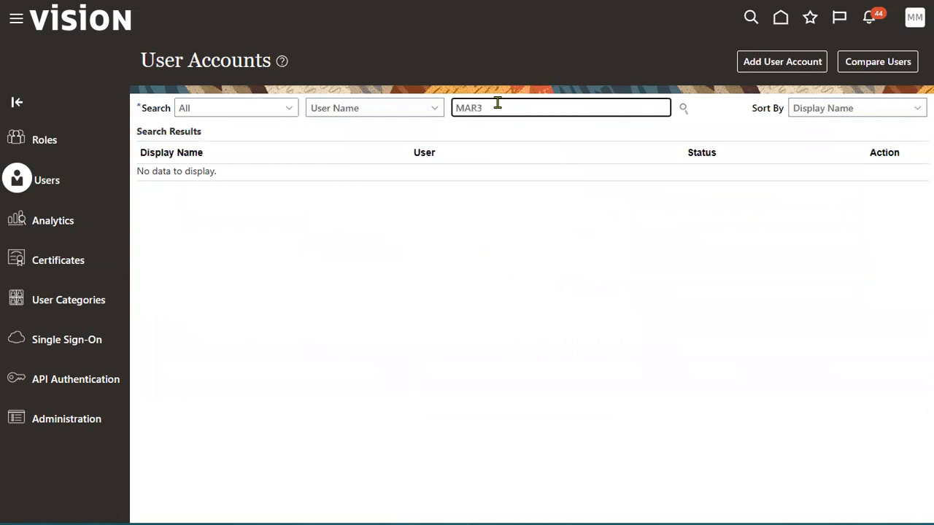
pyautogui.press('Return')
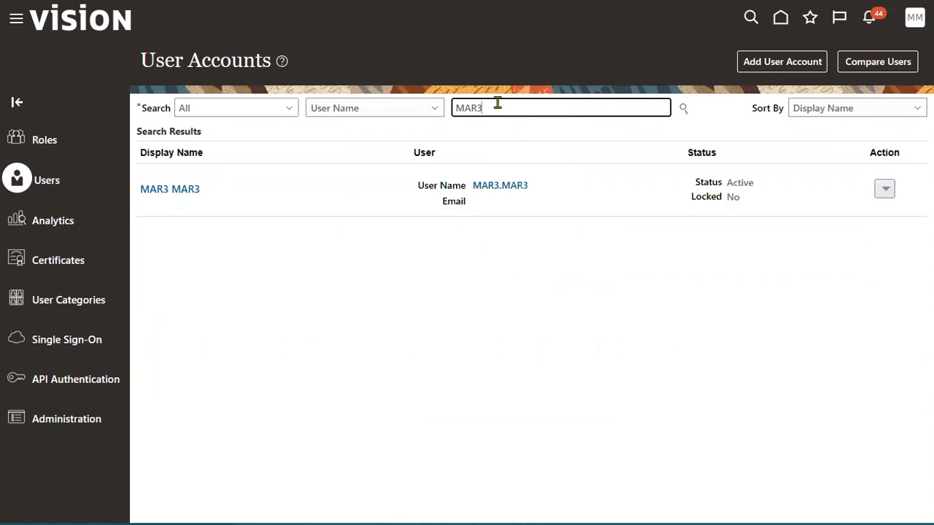
pyautogui.doubleClick(739, 183)
pyautogui.click(558, 202)
pyautogui.click(496, 189)
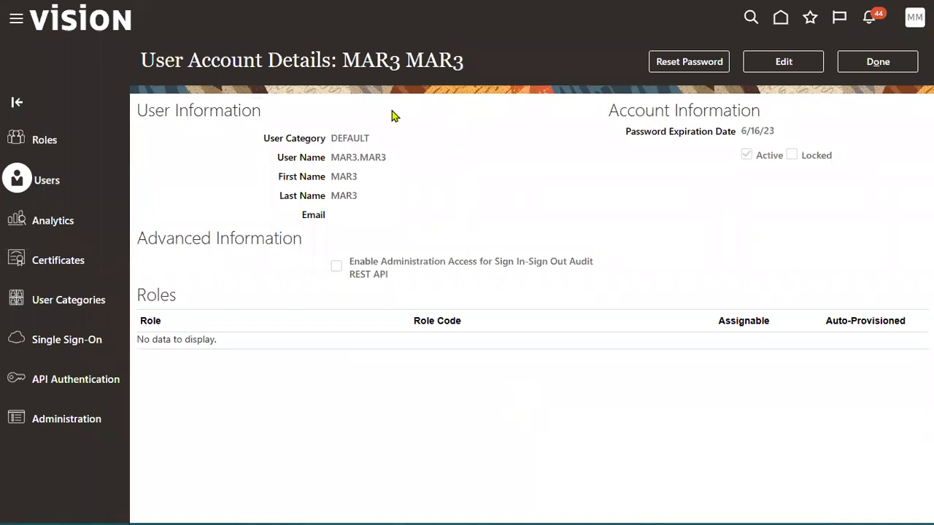
pyautogui.moveTo(141, 294); pyautogui.dragTo(183, 298)
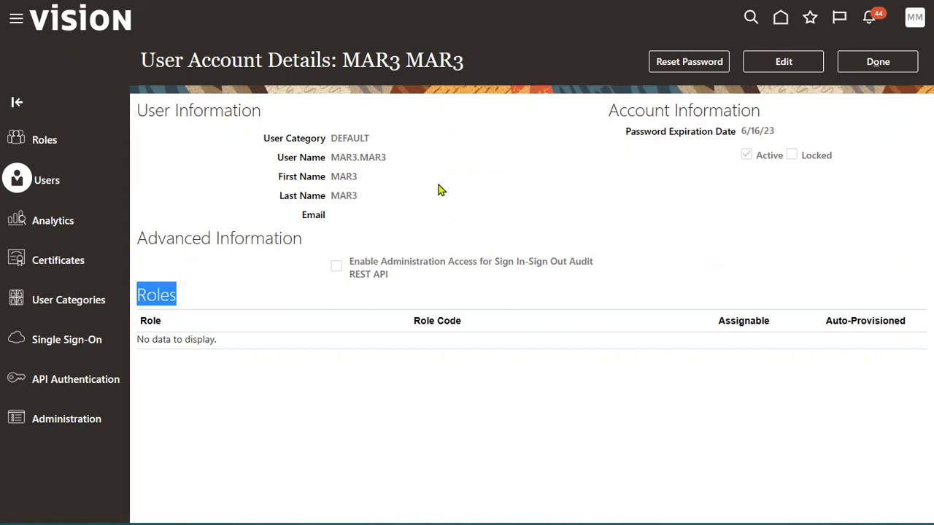
# Step: Close the new user's account details and sign out of Oracle Applications Cloud, confirming the logout consent
pyautogui.click(896, 66)
pyautogui.click(914, 24)
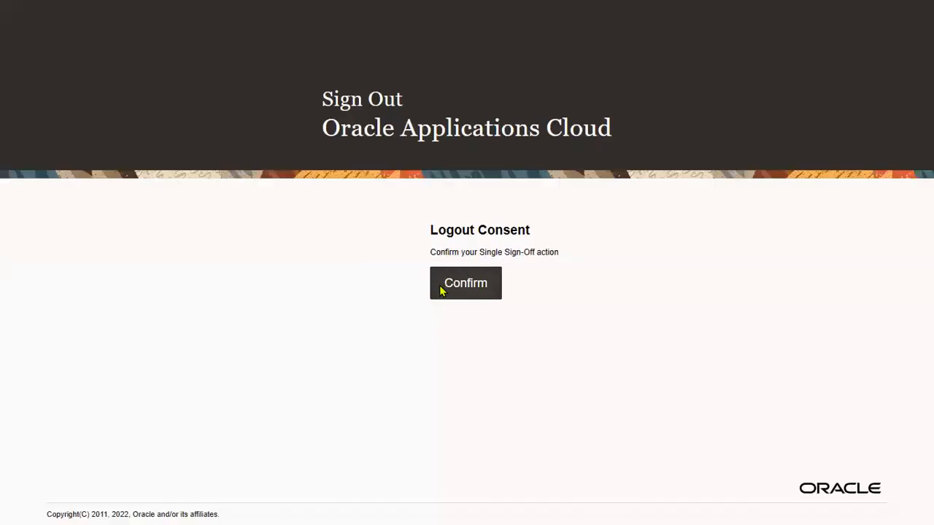
pyautogui.click(440, 288)
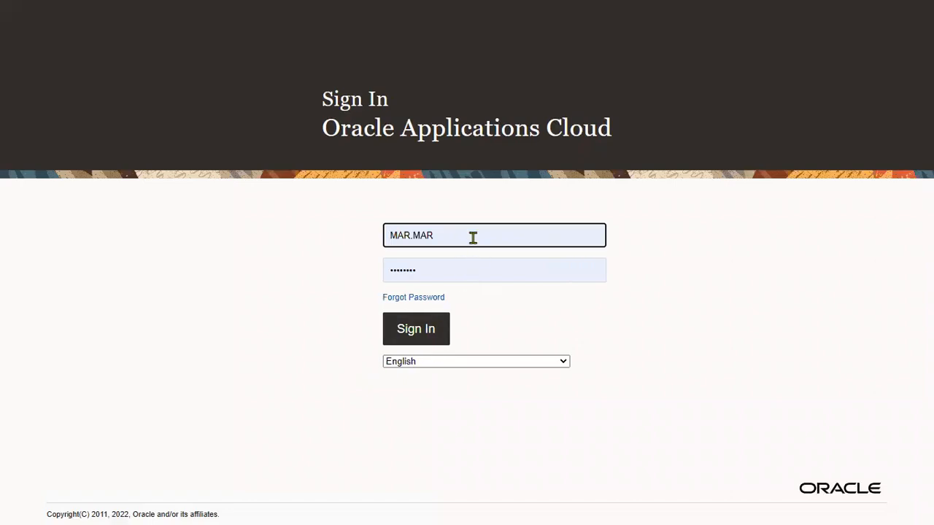
# Step: Sign in to Oracle Applications Cloud with the new user's account and acknowledge the browser's offer to save its password
pyautogui.click(410, 235)
pyautogui.write('3')
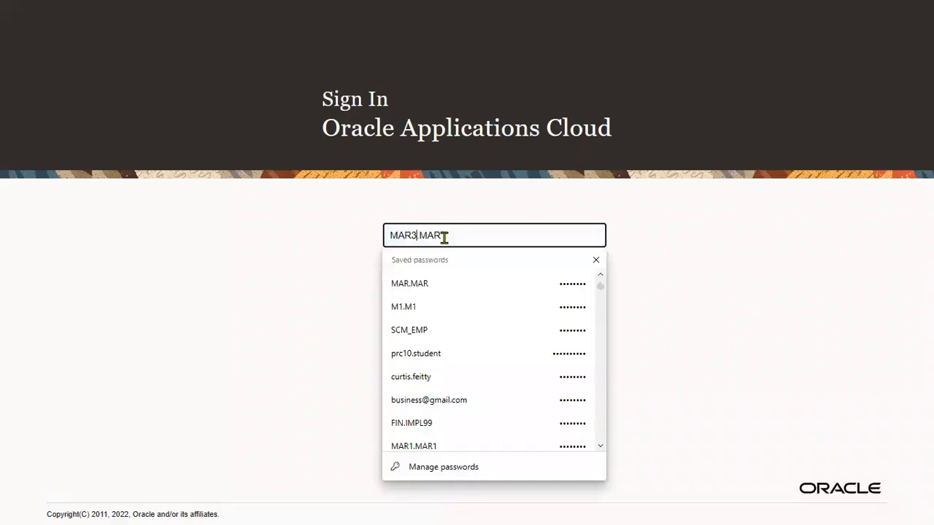
pyautogui.click(443, 236)
pyautogui.write('3')
pyautogui.click(429, 331)
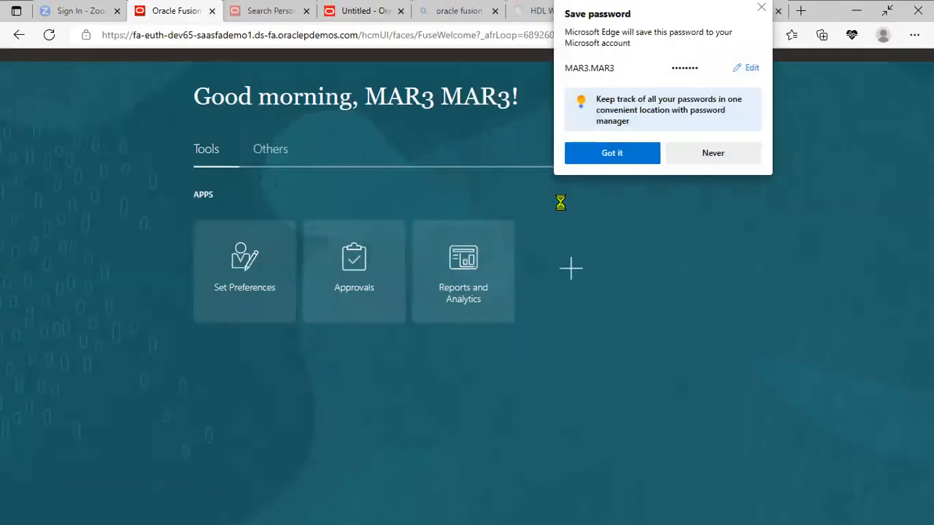
pyautogui.press('F11')
pyautogui.click(595, 203)
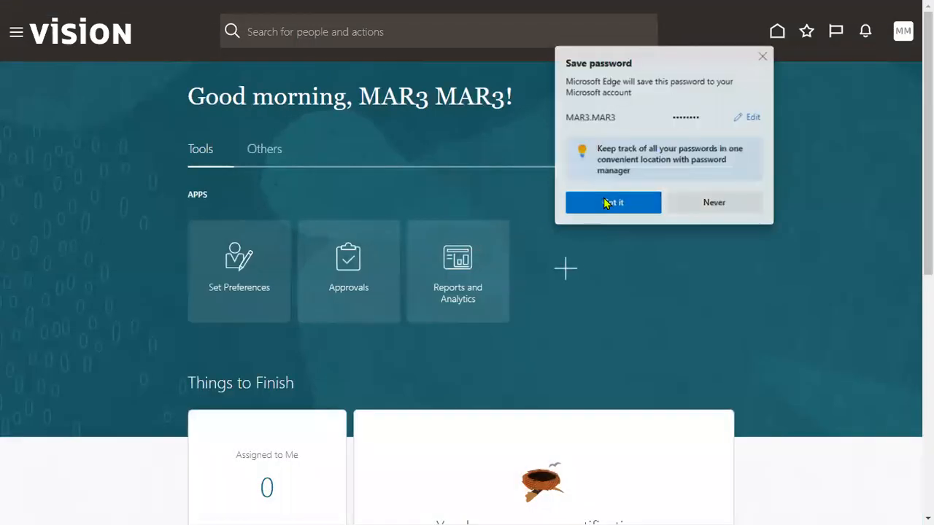
# Step: Expand the Me, Tools and Others groups of the navigation menu to examine what the new user can access
pyautogui.click(15, 33)
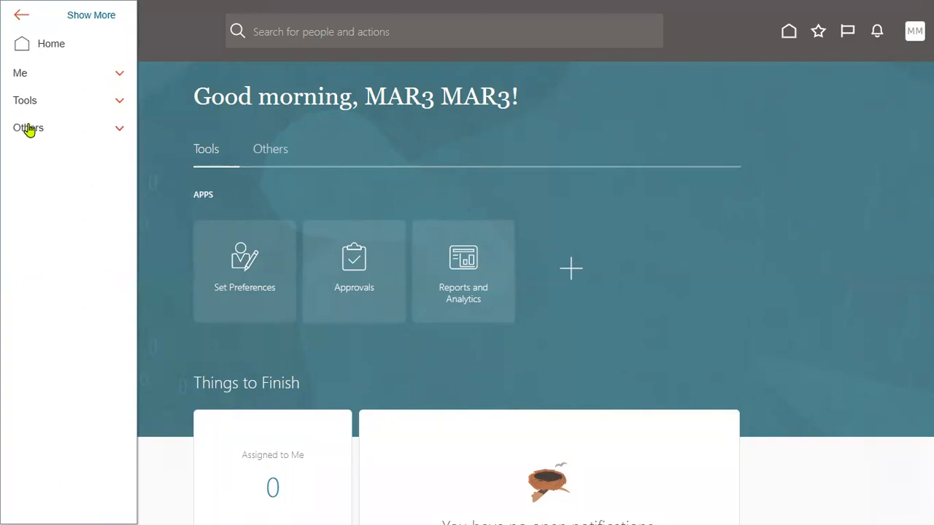
pyautogui.click(22, 76)
pyautogui.click(30, 122)
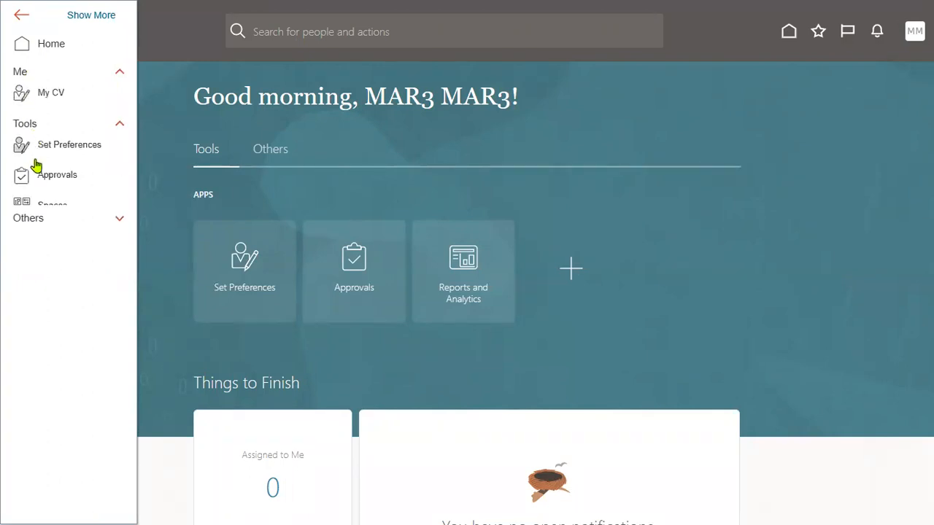
pyautogui.click(28, 269)
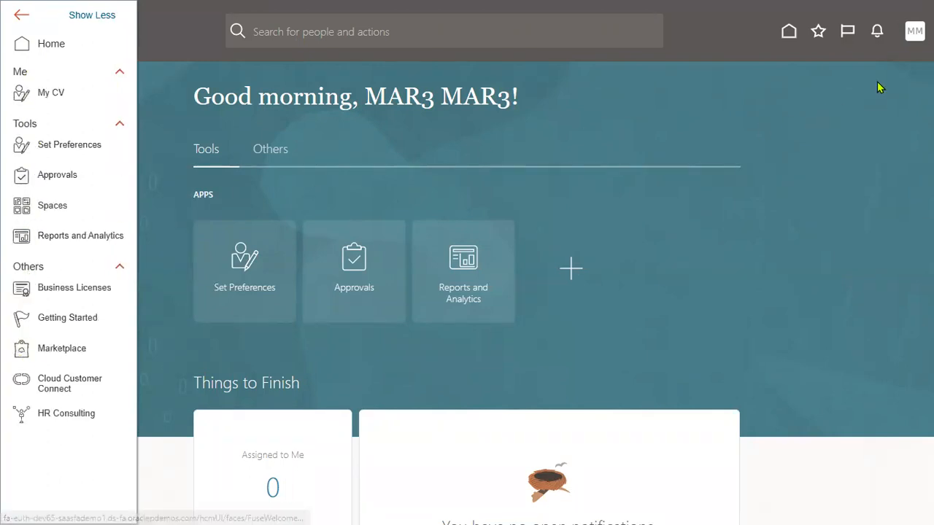
# Step: Sign out of the new user's account and sign back in with the account that manages the Security Console
pyautogui.click(910, 35)
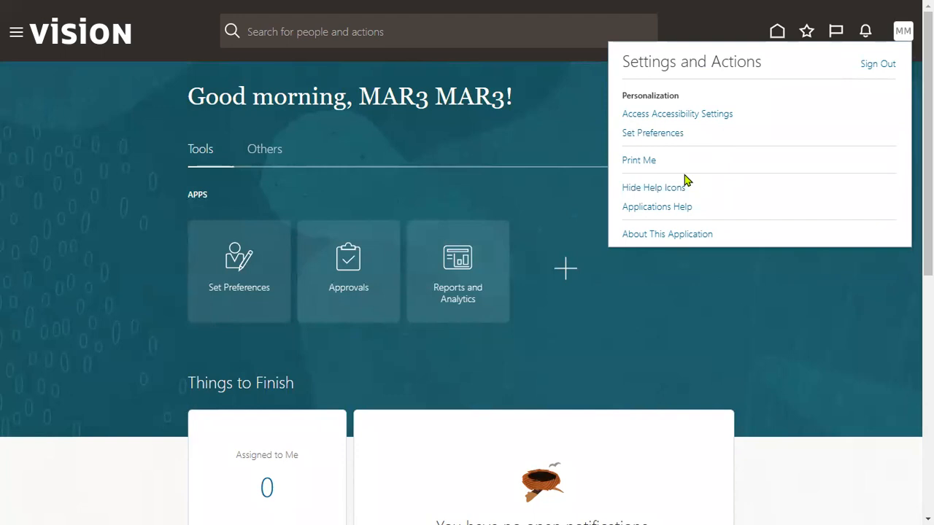
pyautogui.click(877, 65)
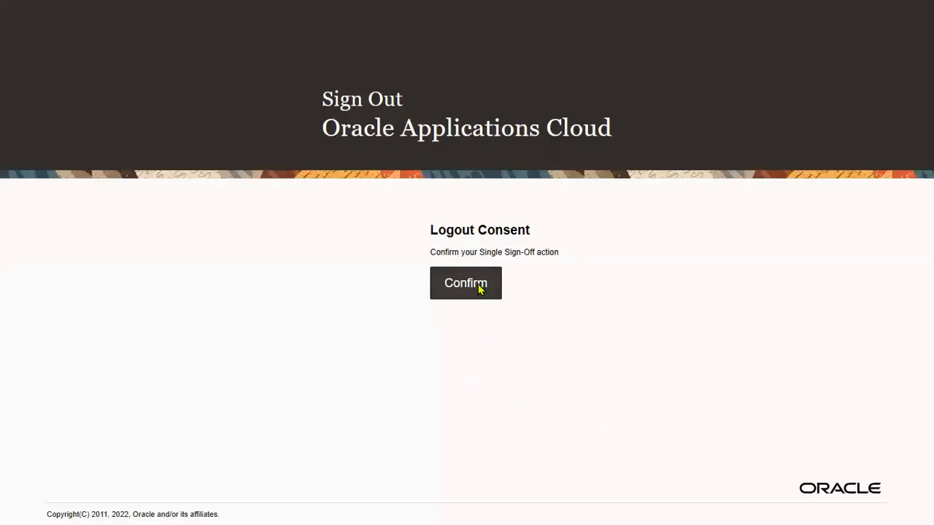
pyautogui.click(479, 289)
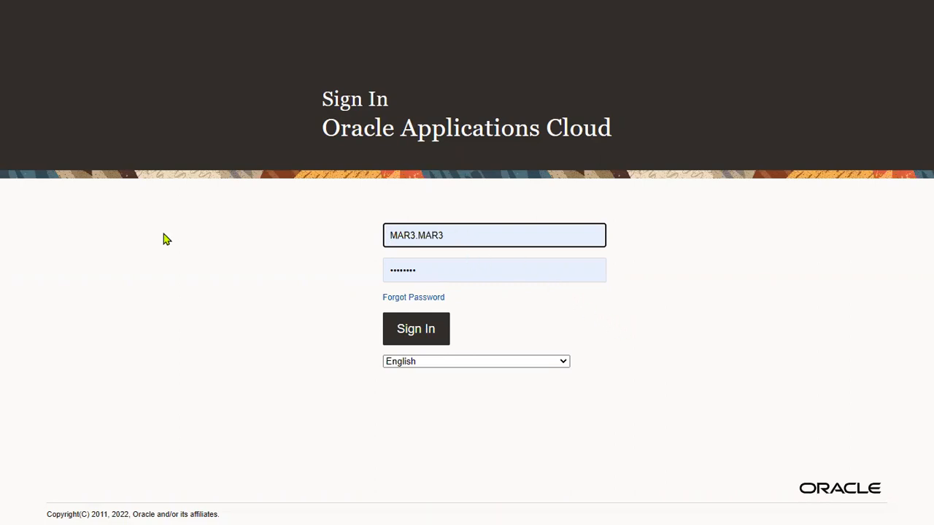
pyautogui.moveTo(447, 235); pyautogui.dragTo(163, 234)
pyautogui.click(407, 311)
pyautogui.click(411, 335)
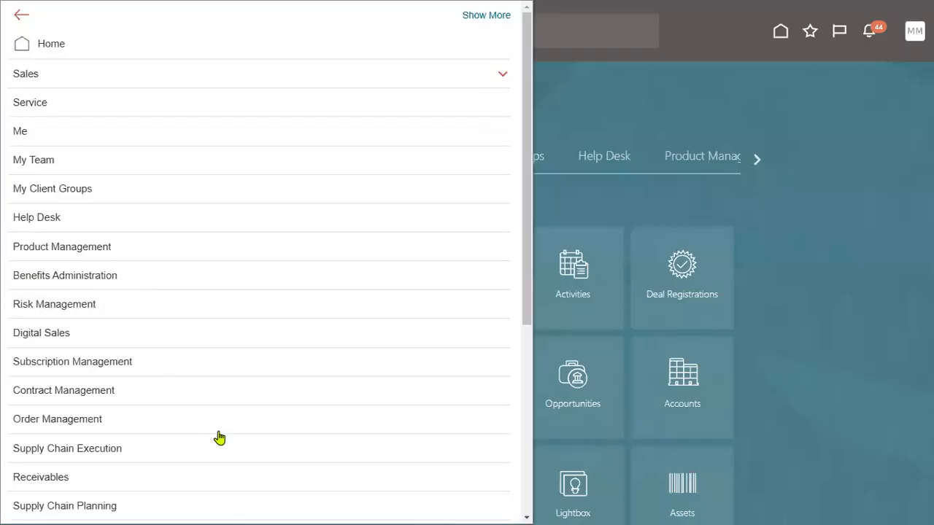
# Step: Go to the Security Console among the Tools entries and show its user accounts
pyautogui.scroll(-4, 215, 430)
pyautogui.click(201, 419)
pyautogui.scroll(-2, 373, 356)
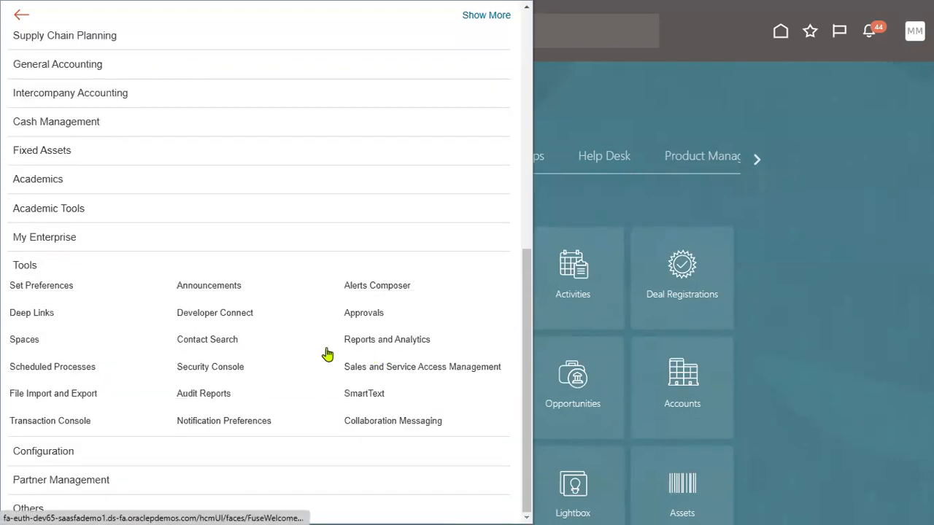
pyautogui.click(228, 379)
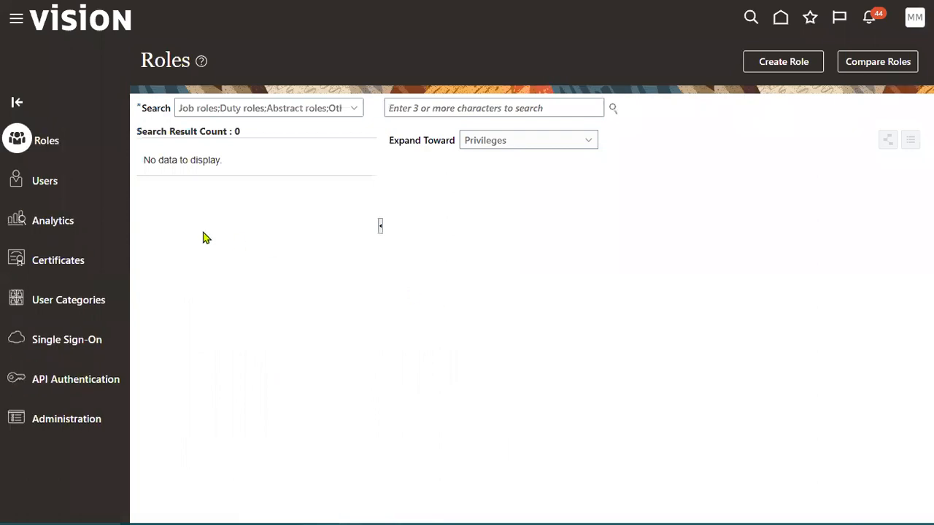
pyautogui.click(54, 185)
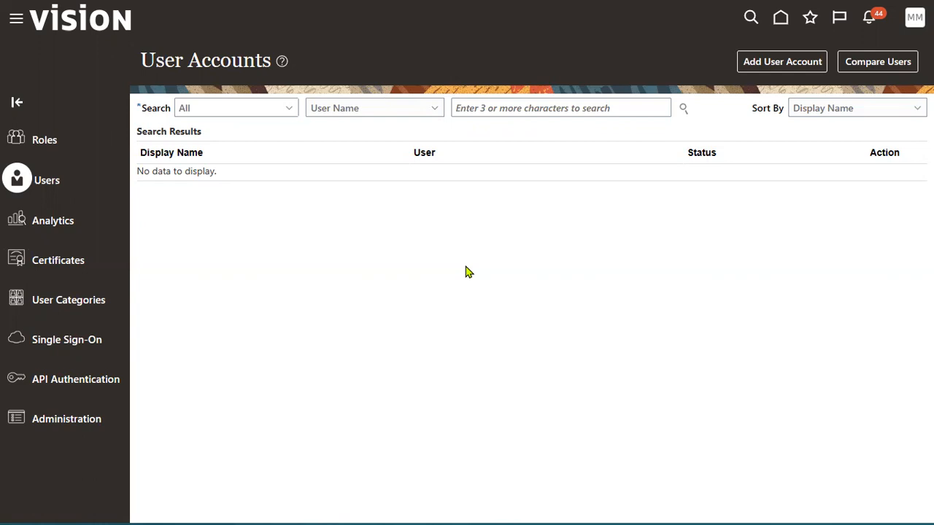
# Step: Search the user accounts for the new user and open that account for editing
pyautogui.click(482, 108)
pyautogui.write('MARI')
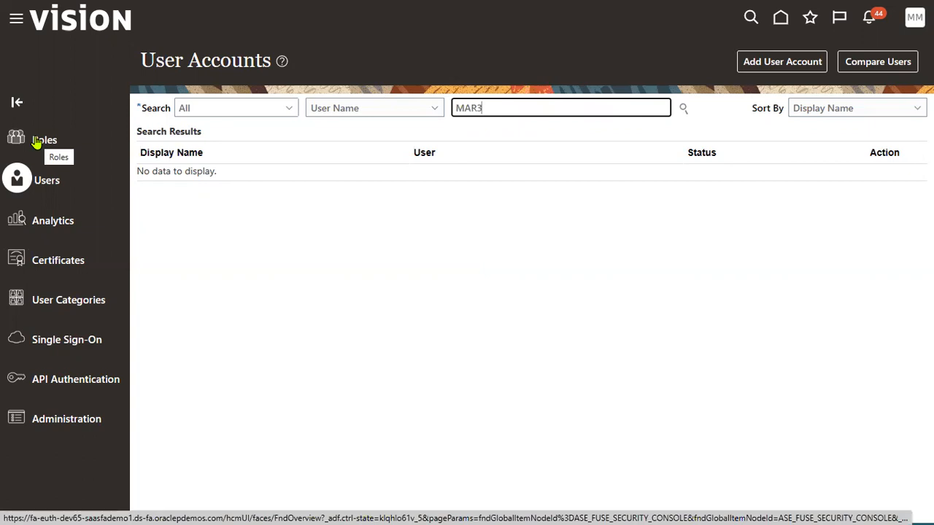
pyautogui.press('Return')
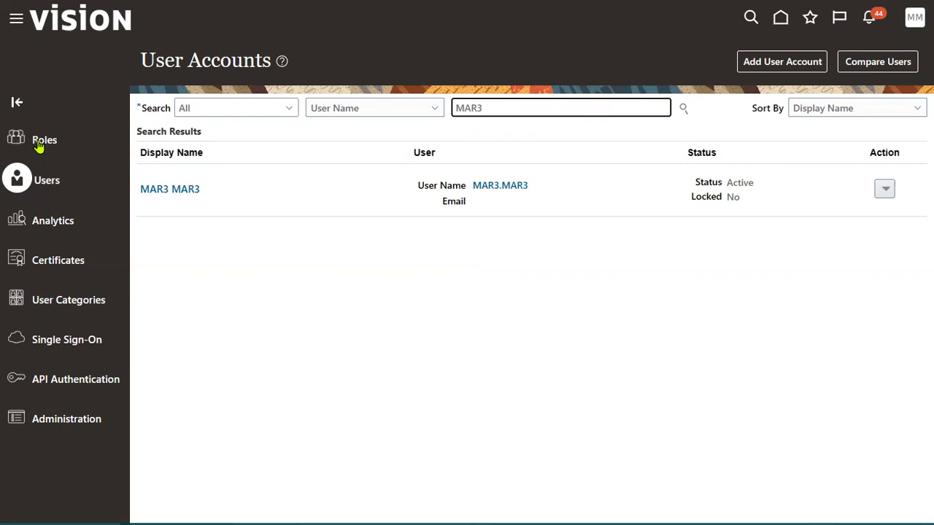
pyautogui.click(508, 191)
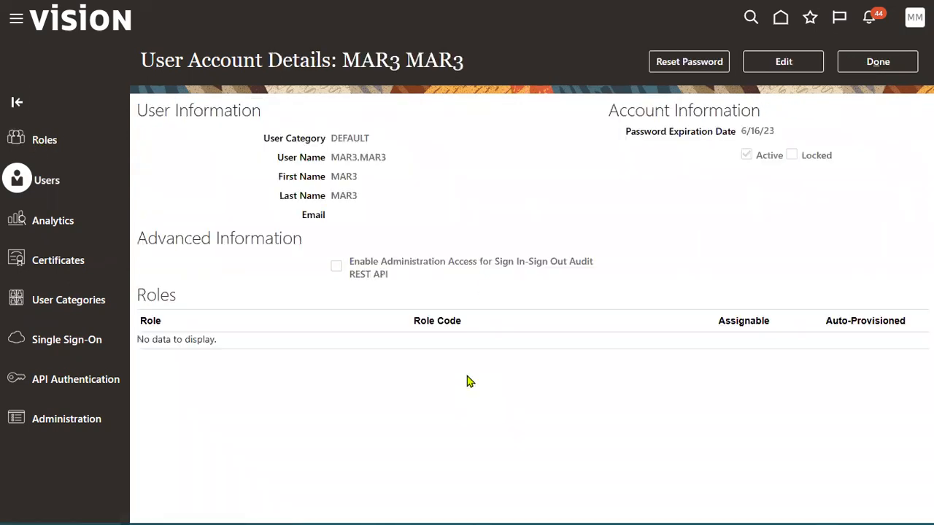
pyautogui.click(785, 62)
# Step: Add the IT Security Manager role with code ORA_FND_IT_SECURITY_MANAGER_JOB to the new user's account
pyautogui.click(674, 331)
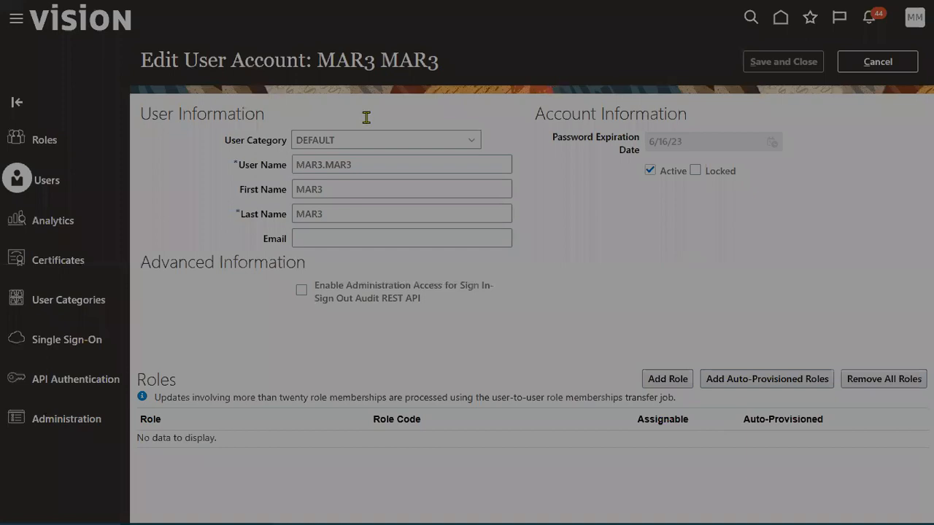
pyautogui.write('IT')
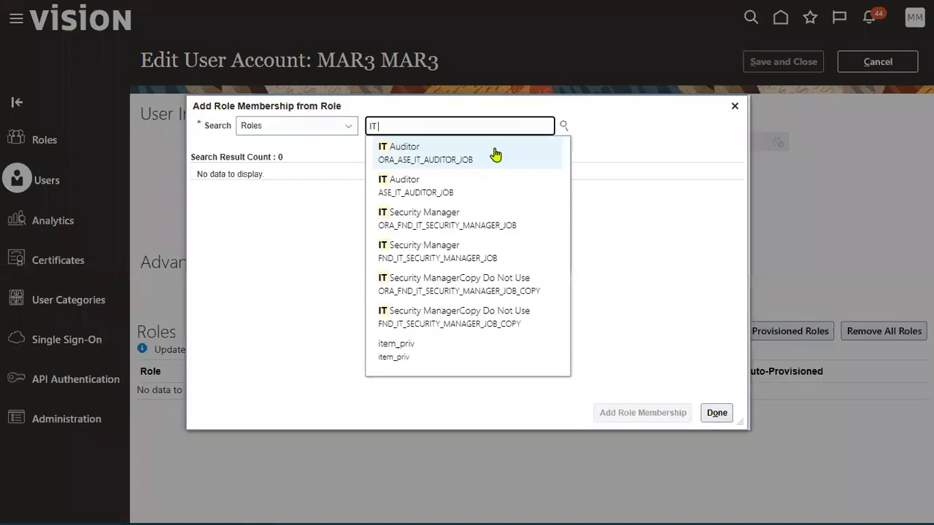
pyautogui.write(' S')
pyautogui.click(456, 153)
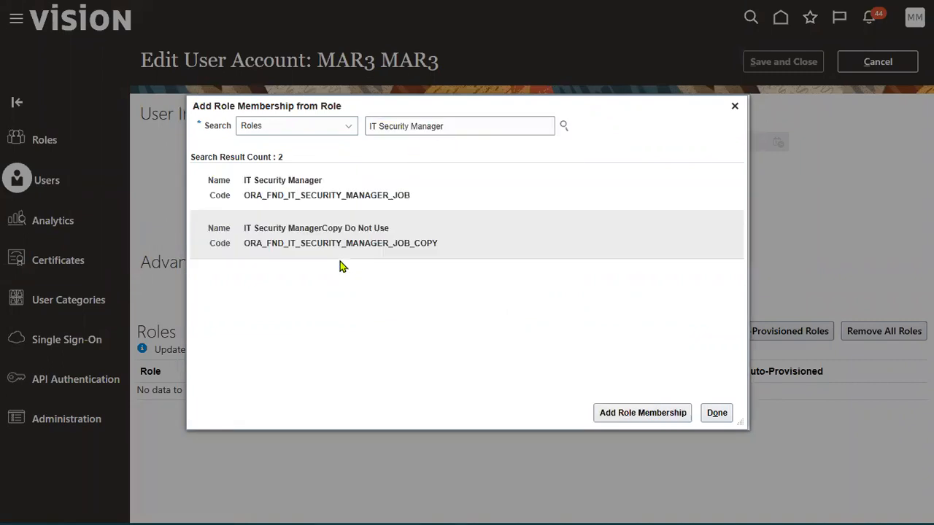
pyautogui.click(445, 195)
pyautogui.click(642, 413)
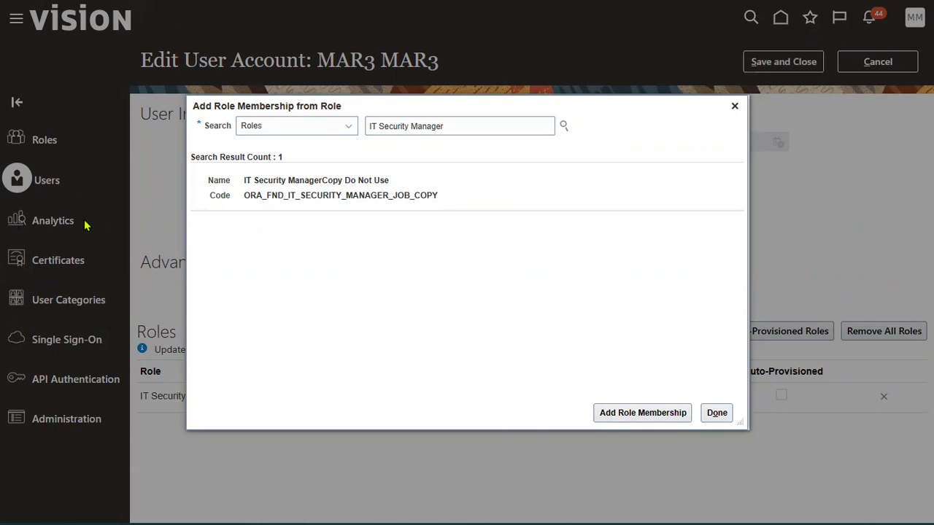
# Step: Add the Application Implementation Consultant role to the new user's account and save the account changes
pyautogui.moveTo(468, 124); pyautogui.dragTo(194, 123)
pyautogui.write('APPLICA')
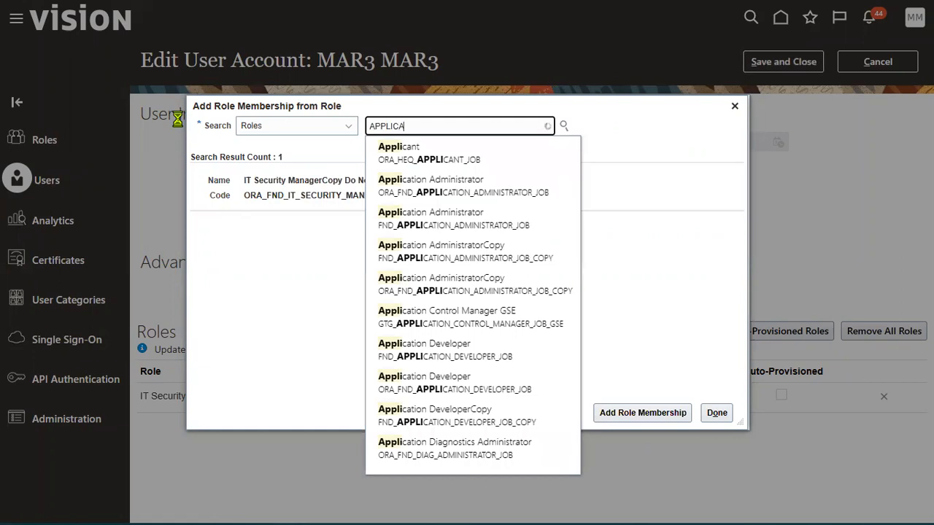
pyautogui.write('TIO')
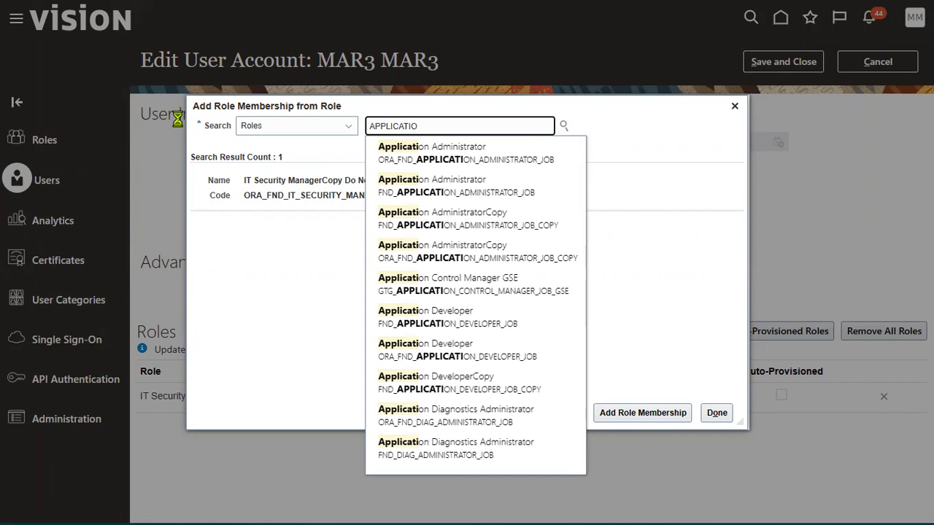
pyautogui.write('NN')
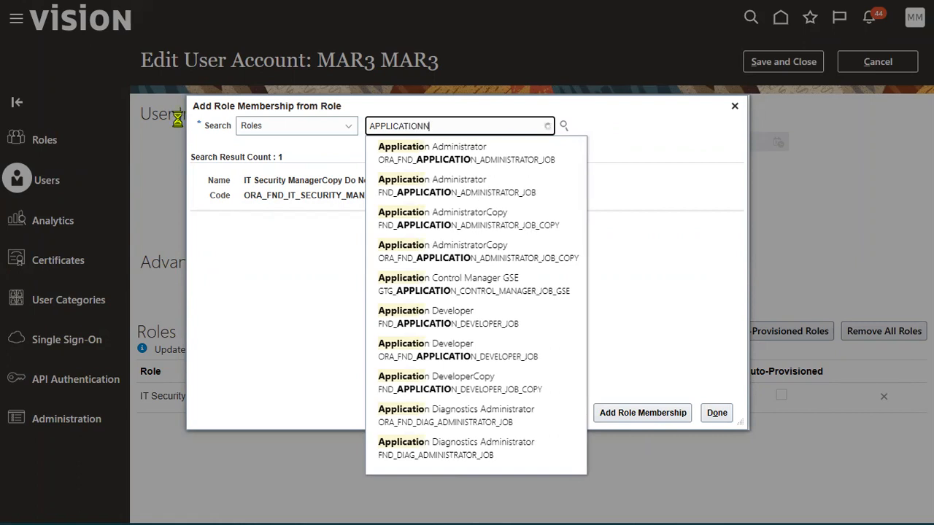
pyautogui.press('BackSpace')
pyautogui.write('IM')
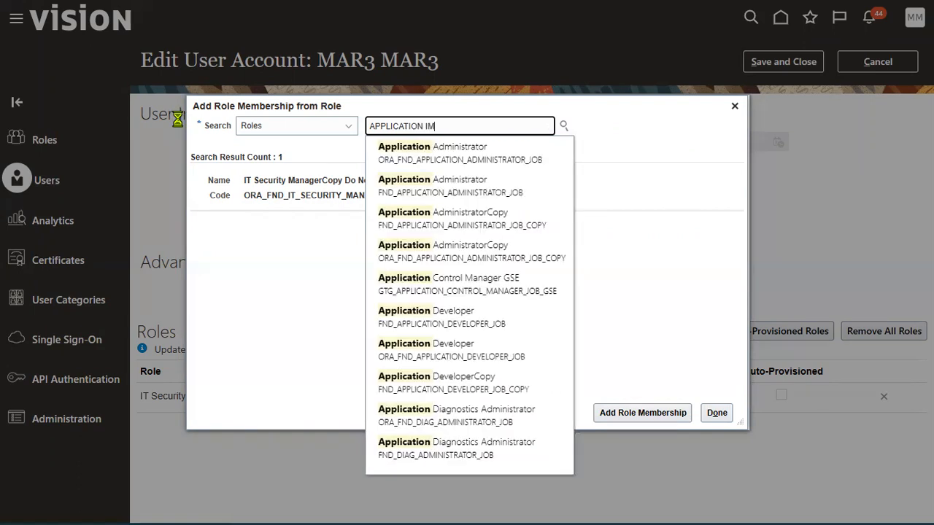
pyautogui.write('PL')
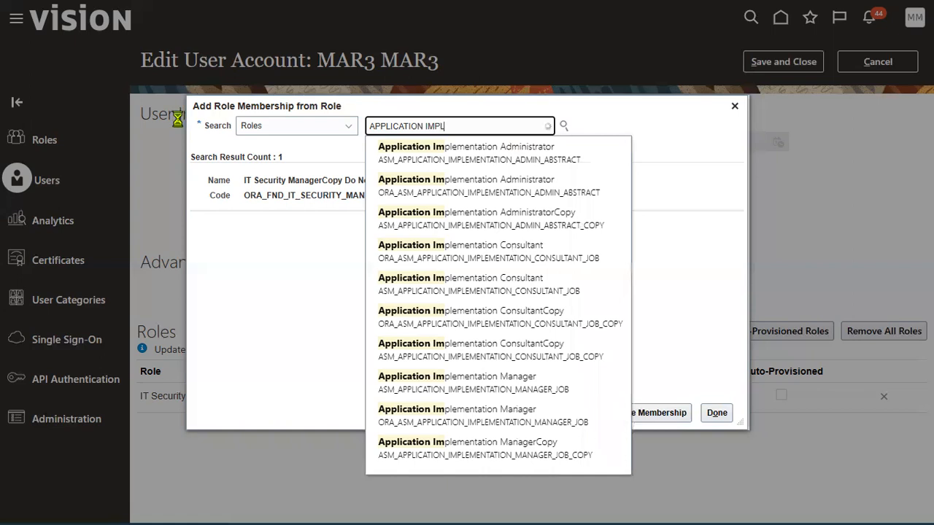
pyautogui.click(497, 256)
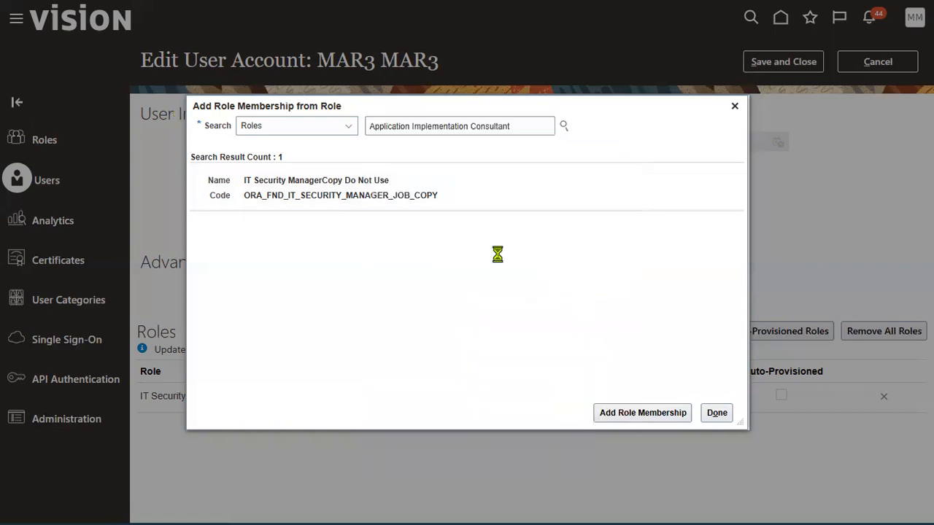
pyautogui.click(485, 186)
pyautogui.click(622, 415)
pyautogui.click(715, 414)
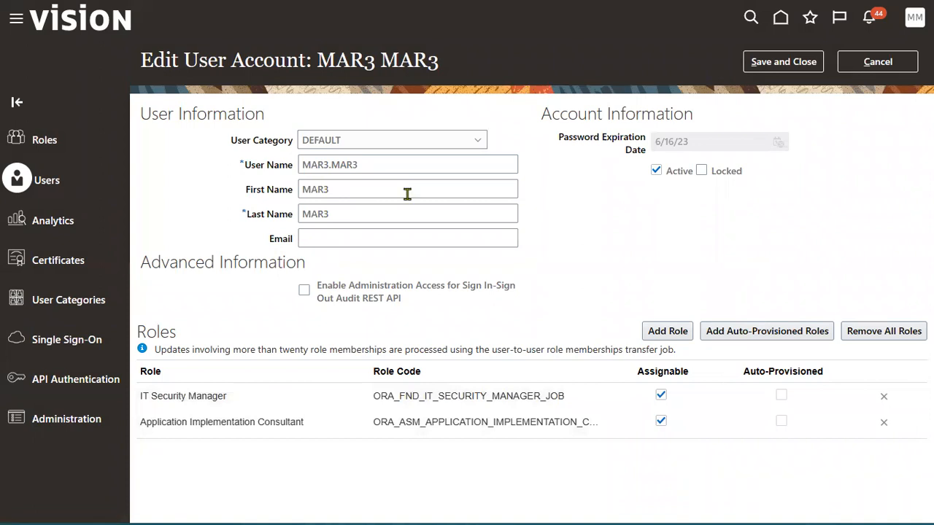
pyautogui.click(766, 61)
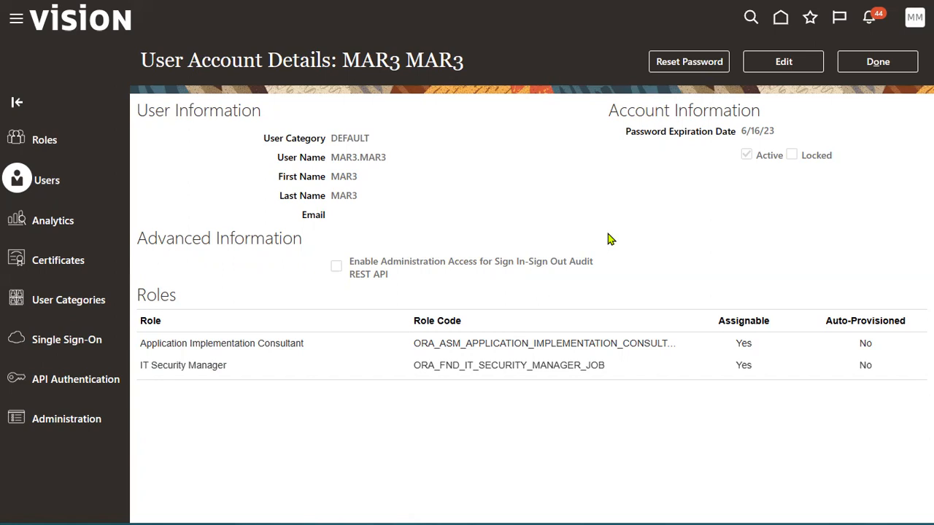
# Step: Close the account details, sign out, and sign in as the newly set-up user with the saved user name and password
pyautogui.click(855, 67)
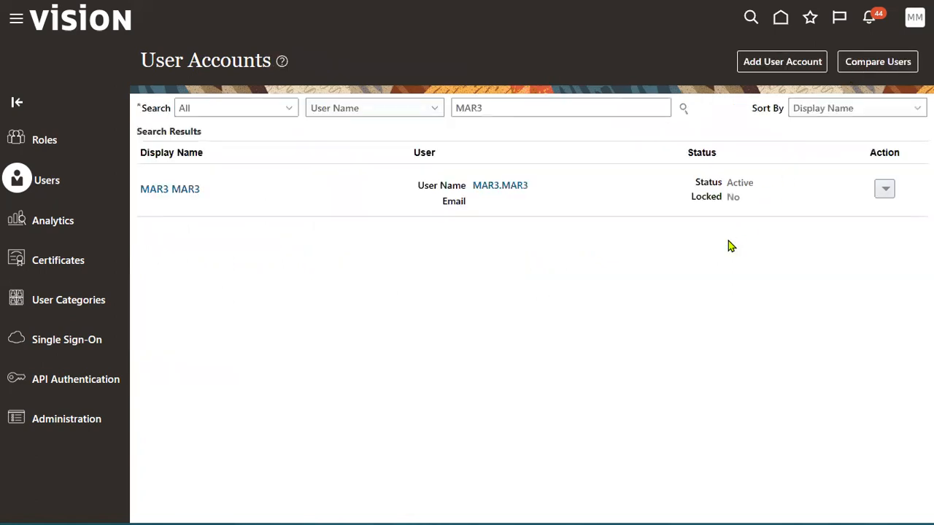
pyautogui.click(913, 20)
pyautogui.click(889, 51)
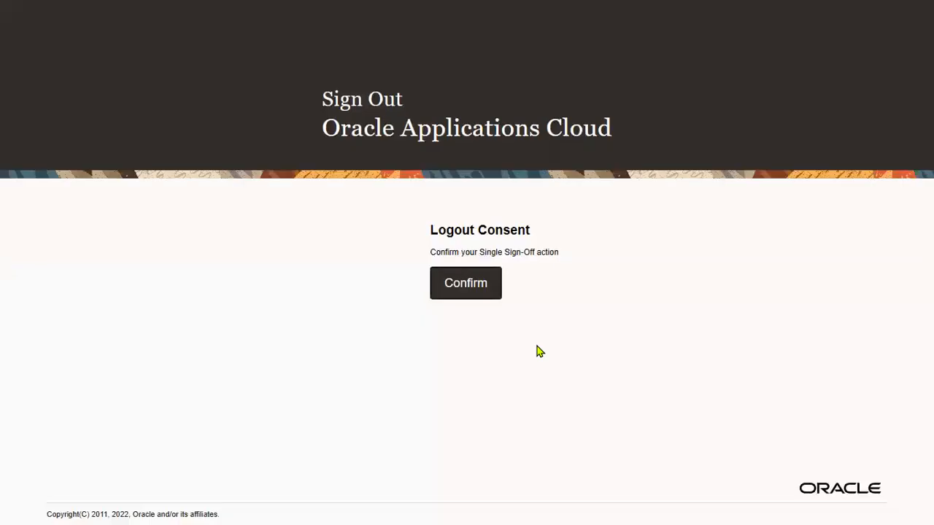
pyautogui.click(486, 293)
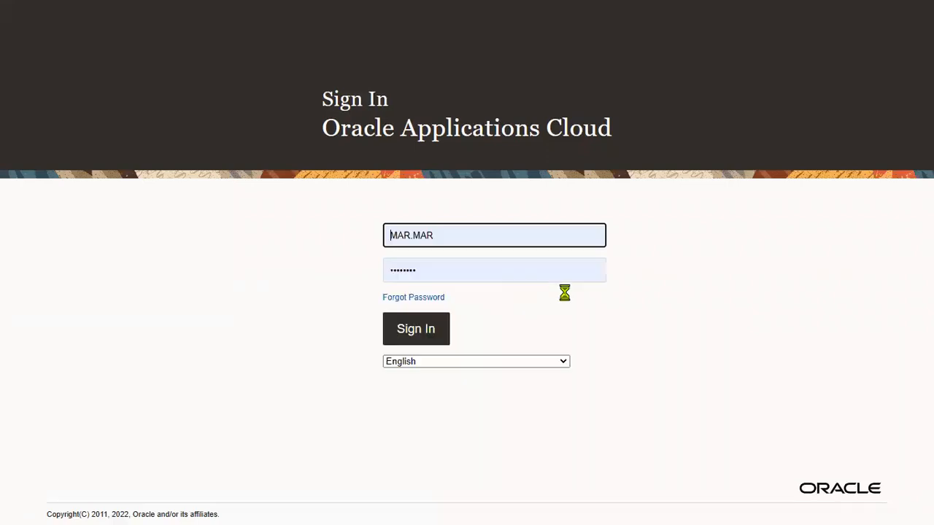
pyautogui.click(410, 234)
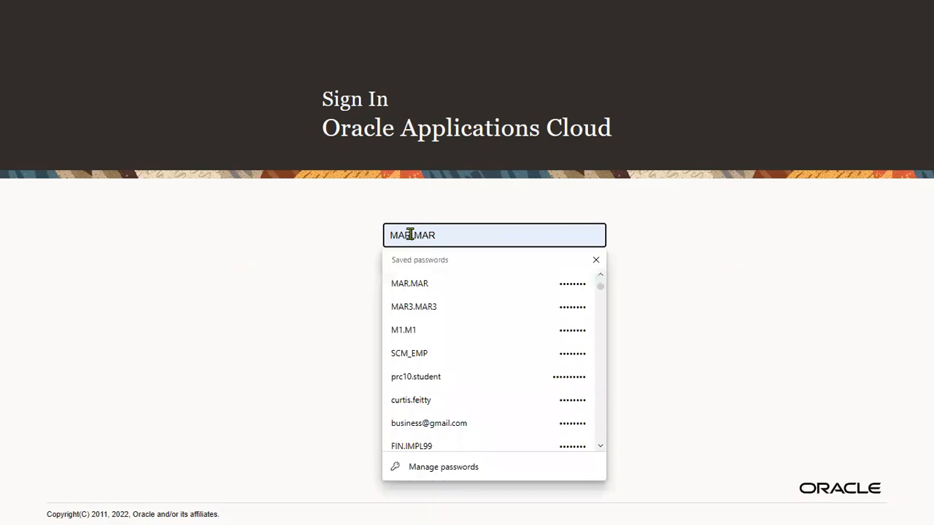
pyautogui.click(441, 307)
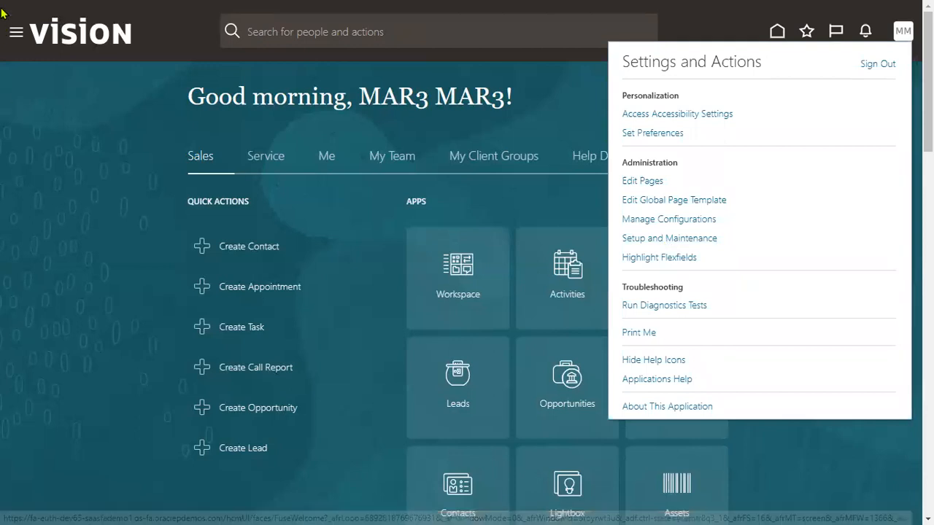
# Step: Open the Security Console from the Tools entries of the navigation list
pyautogui.click(14, 37)
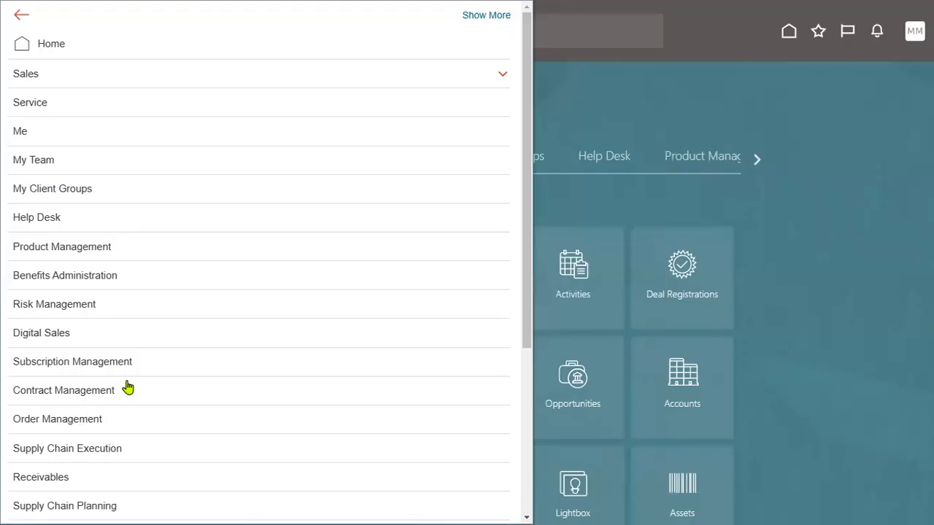
pyautogui.scroll(-3, 146, 414)
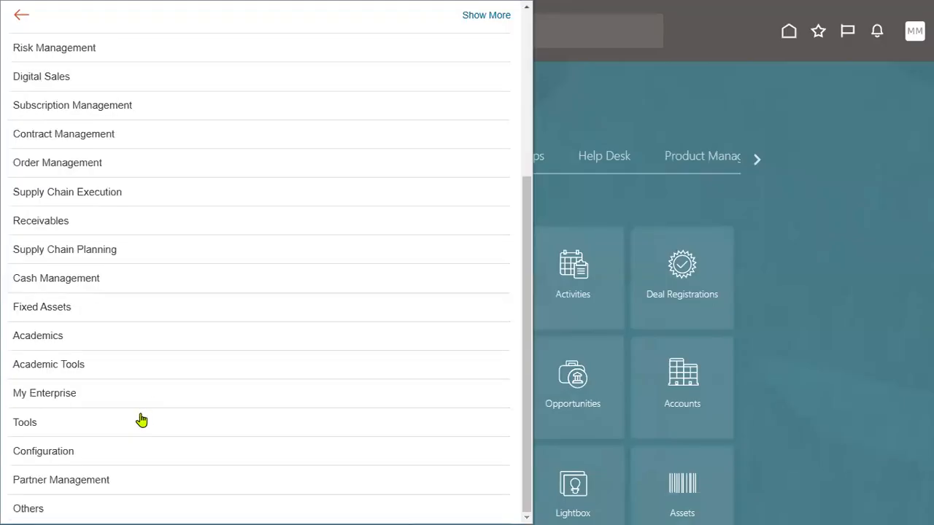
pyautogui.click(135, 422)
pyautogui.scroll(-3, 176, 405)
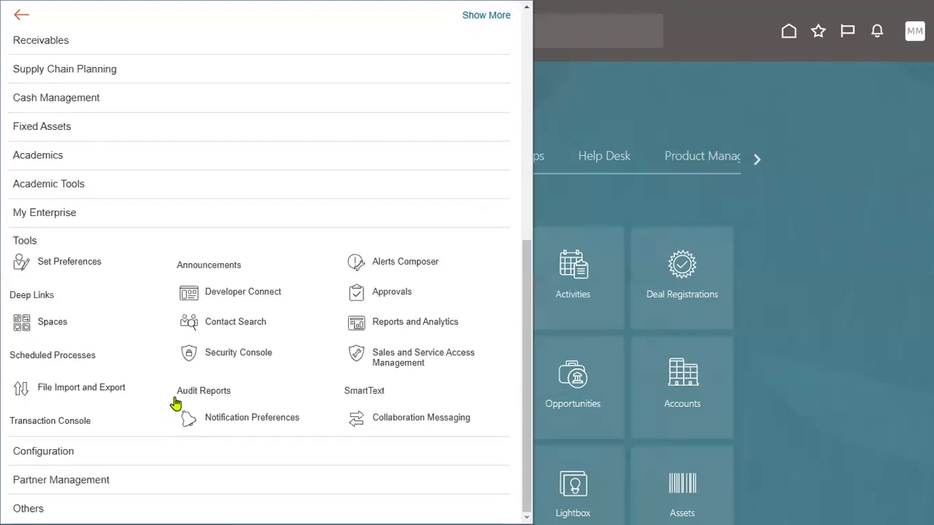
pyautogui.click(215, 356)
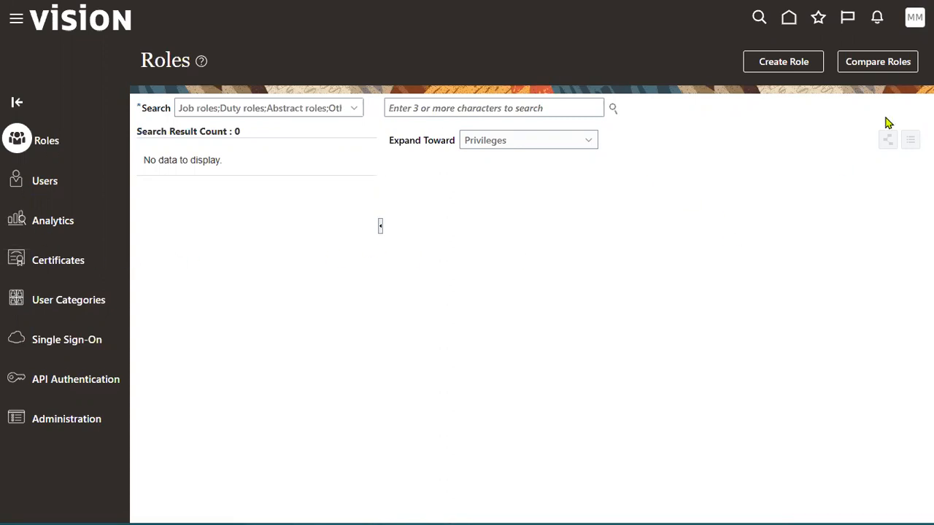
pyautogui.click(914, 17)
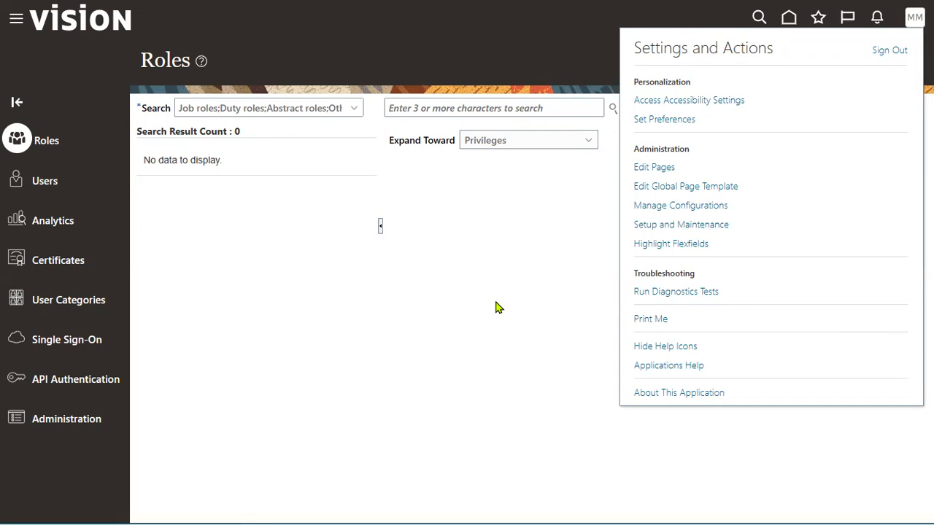
# Step: Switch to the Fusion HCM MAT workbook in Excel and enter Implementation Roles in cell A56
pyautogui.hotkey('alt', 'Tab')
pyautogui.hotkey('alt', 'Tab')
pyautogui.hotkey('alt', 'Tab')
pyautogui.hotkey('alt', 'Tab')
pyautogui.hotkey('alt', 'Tab')
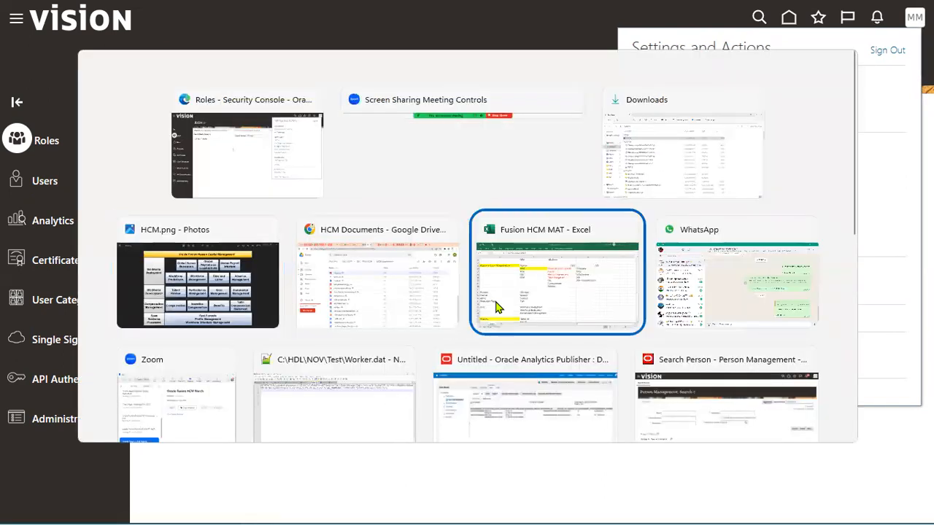
pyautogui.scroll(-4, 163, 400)
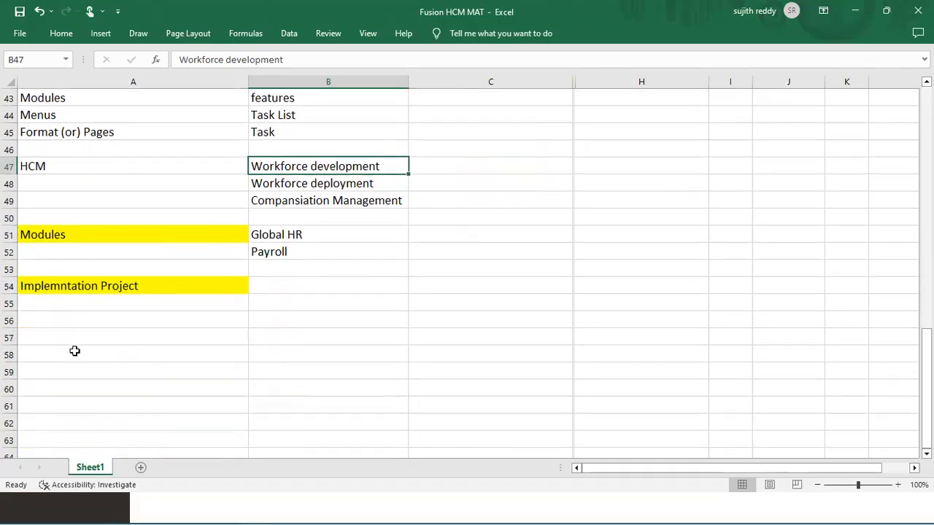
pyautogui.click(58, 325)
pyautogui.write('Implementation Roles')
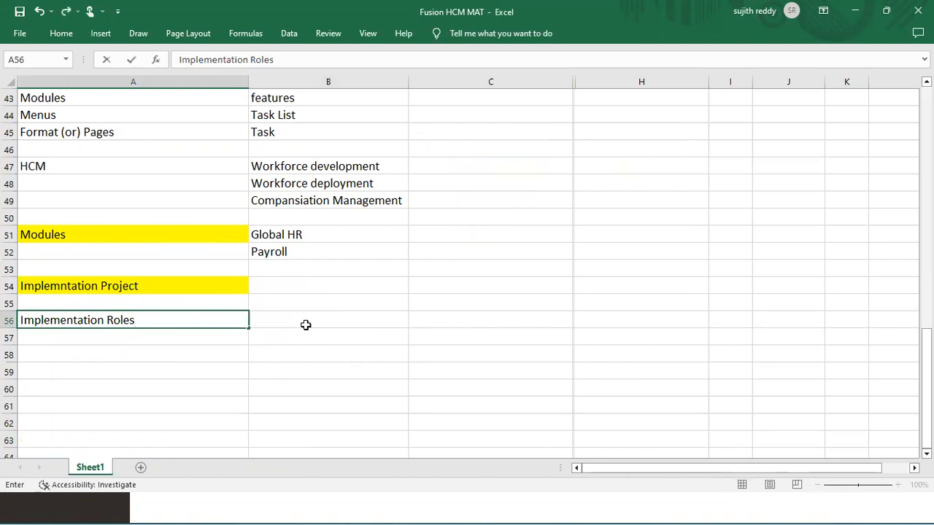
pyautogui.click(306, 324)
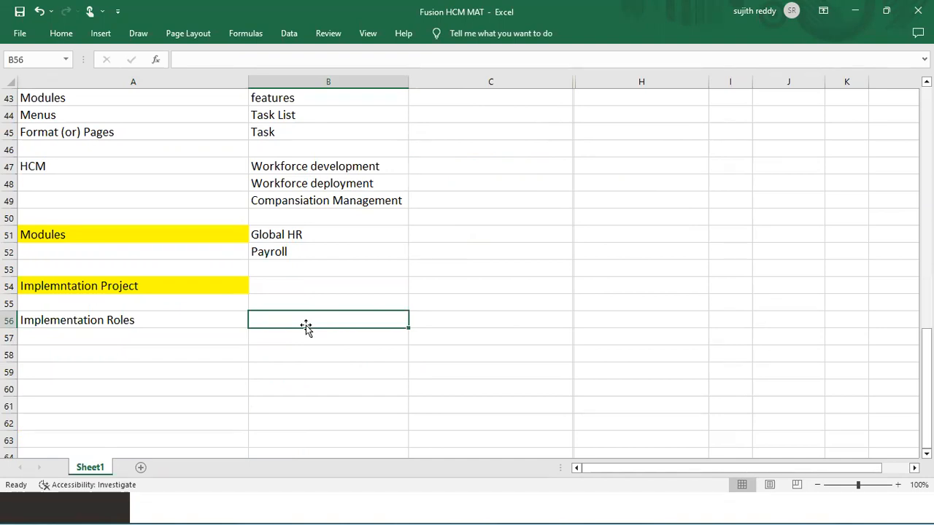
# Step: Fill the Implementation Roles cell A56 with yellow
pyautogui.click(148, 323)
pyautogui.click(61, 35)
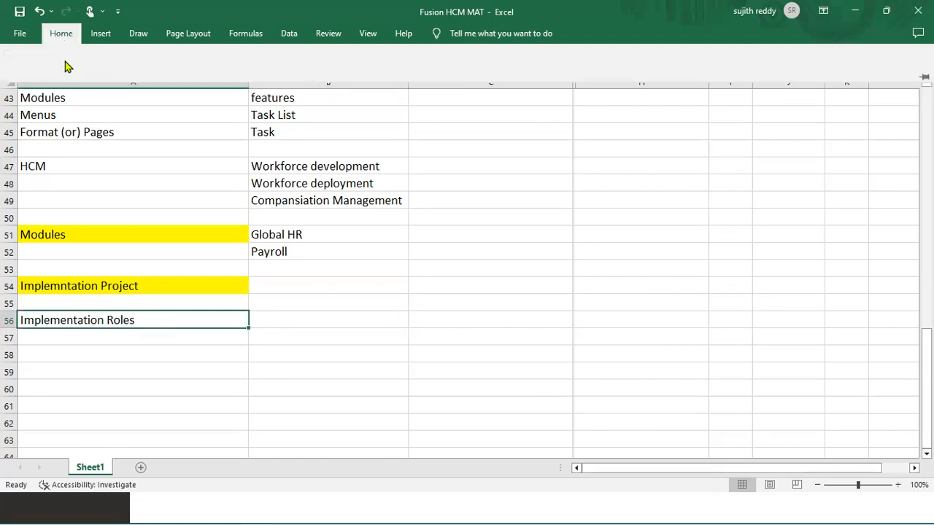
pyautogui.click(175, 81)
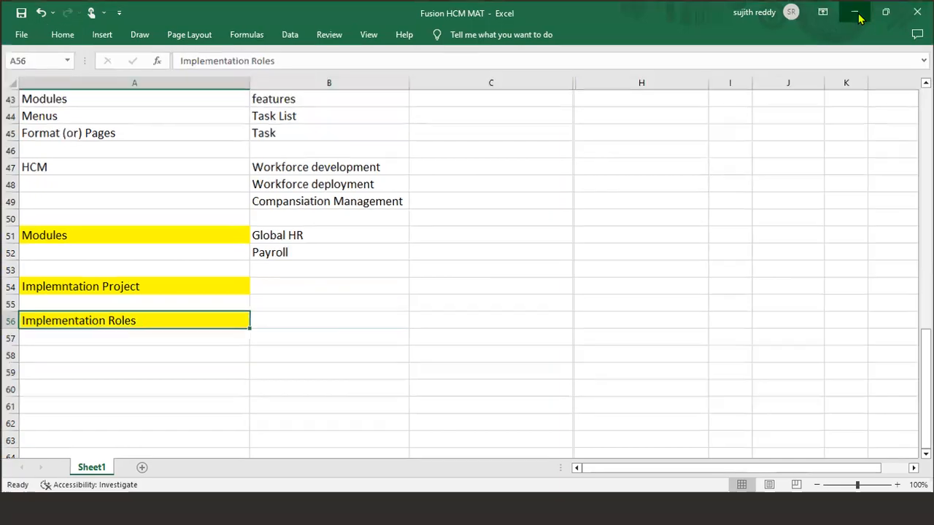
# Step: Return to the Security Console, view the Create Role form's Basic Information stage, and leave without creating a role
pyautogui.click(854, 11)
pyautogui.click(495, 311)
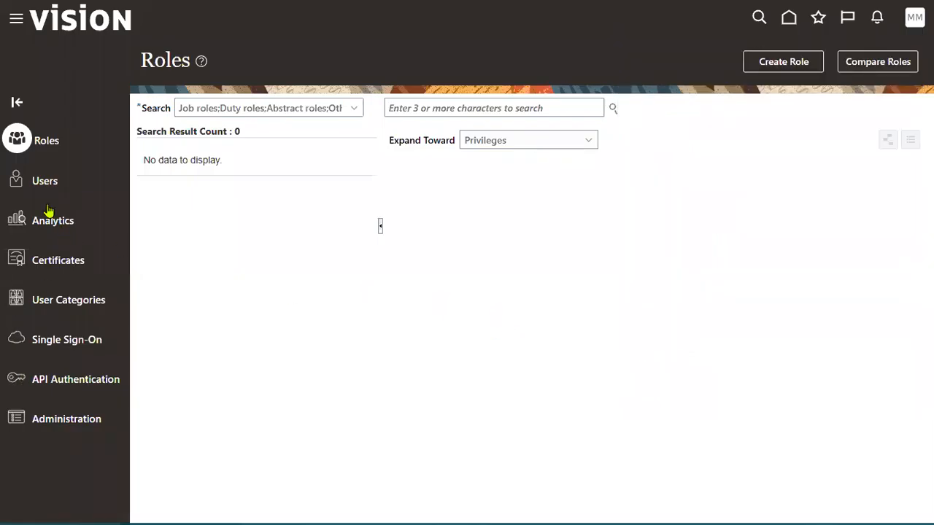
pyautogui.click(791, 67)
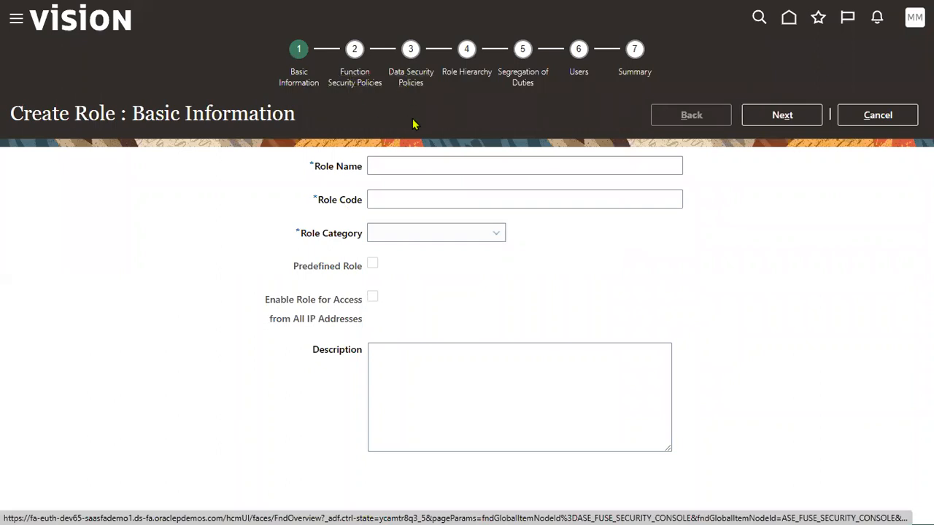
pyautogui.click(893, 115)
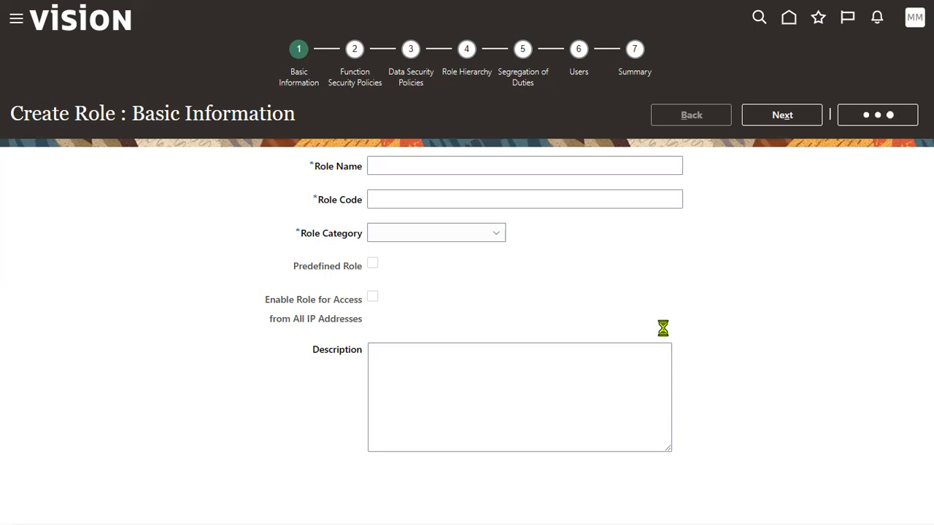
# Step: Review the HCM modules and implementation project notes in the Fusion HCM MAT workbook in Excel
pyautogui.hotkey('alt', 'Tab')
pyautogui.click(185, 252)
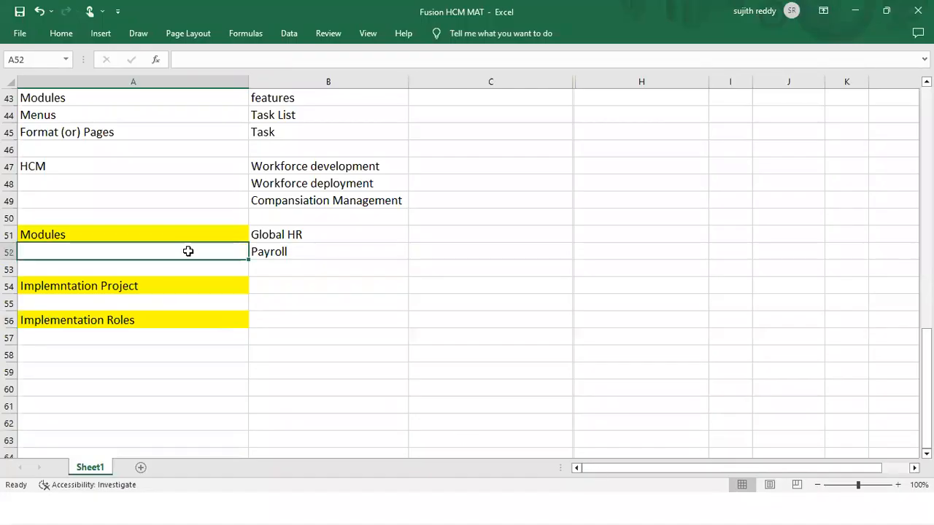
pyautogui.scroll(8, 274, 316)
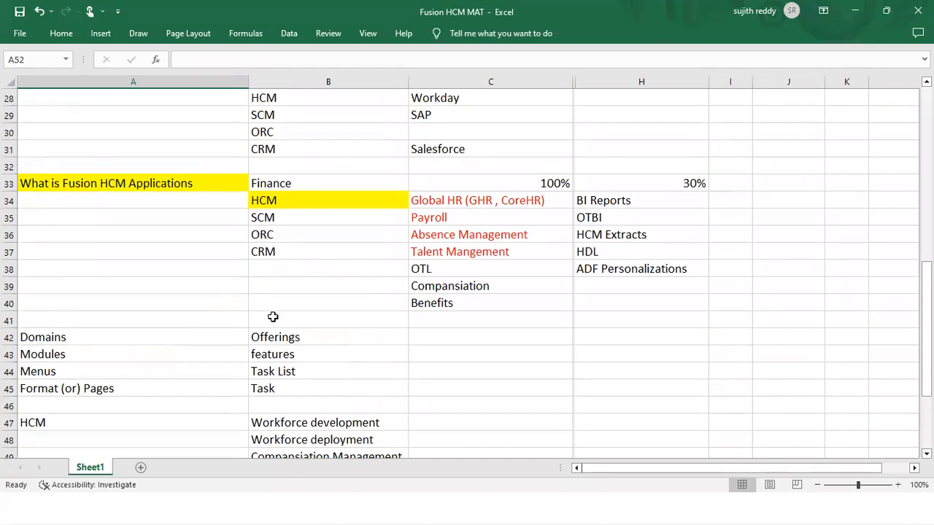
pyautogui.scroll(-8, 274, 253)
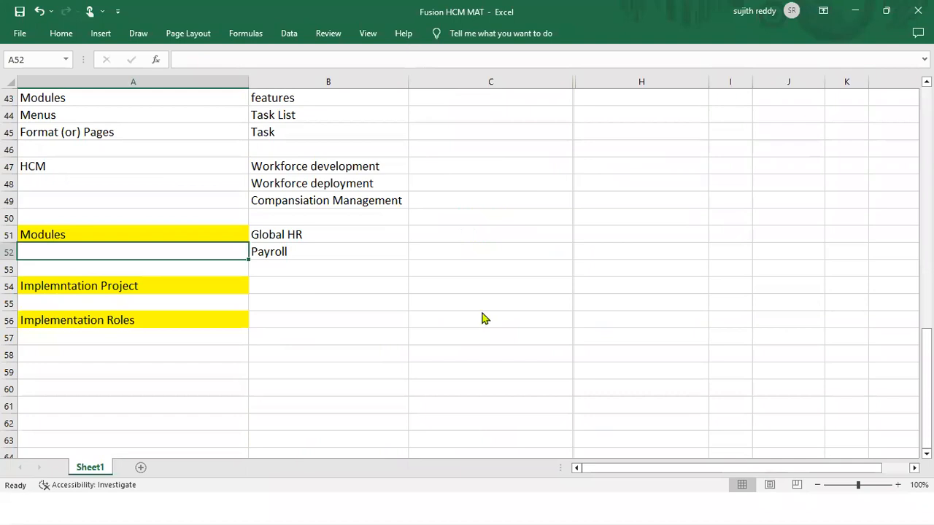
pyautogui.hotkey('alt', 'Tab')
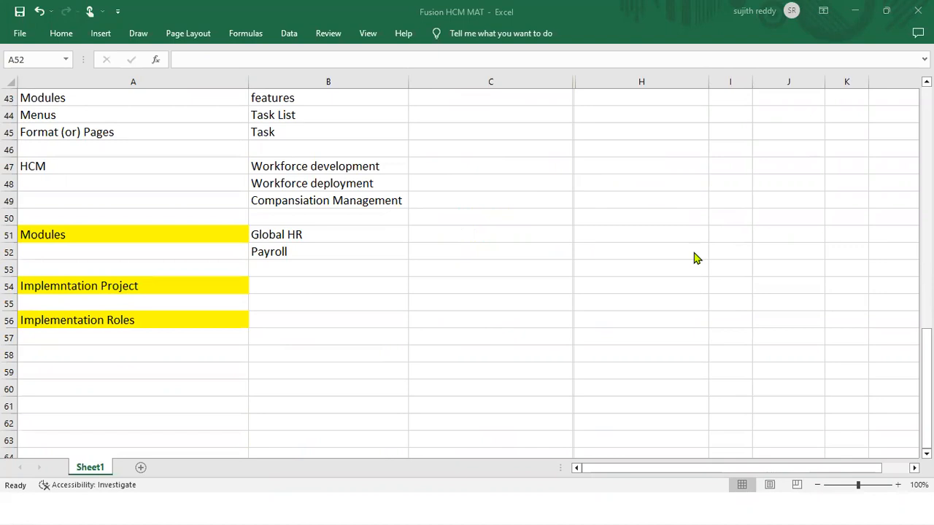
pyautogui.click(208, 285)
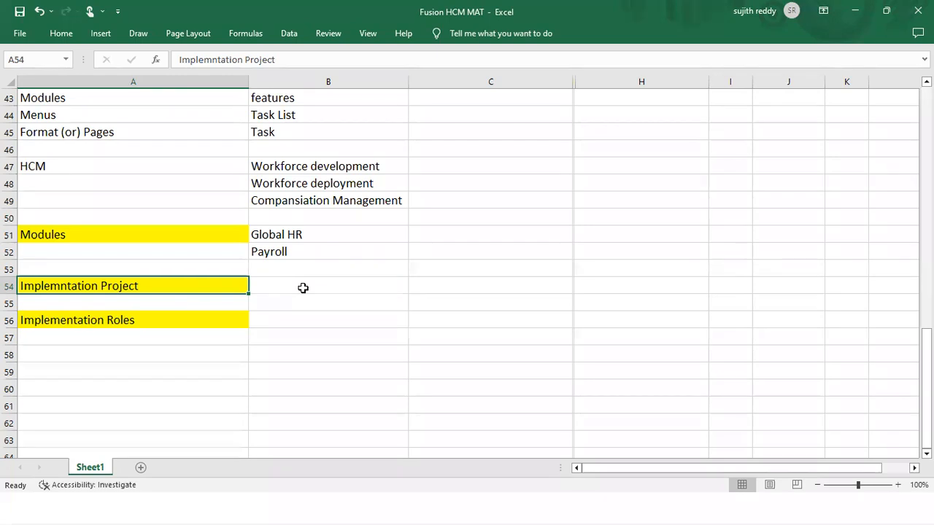
# Step: Return to Oracle Applications and open the HEROTAGE_HCM implementation project through Setup and Maintenance
pyautogui.click(855, 11)
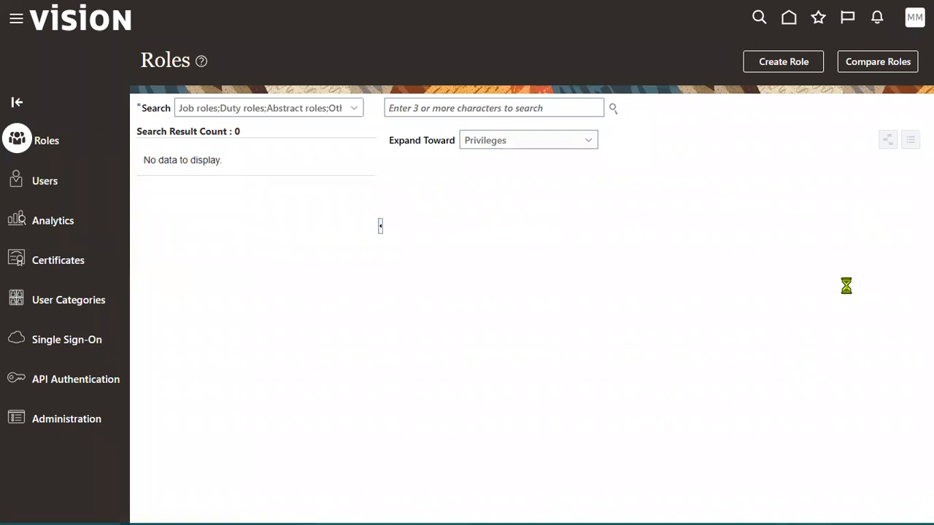
pyautogui.click(701, 224)
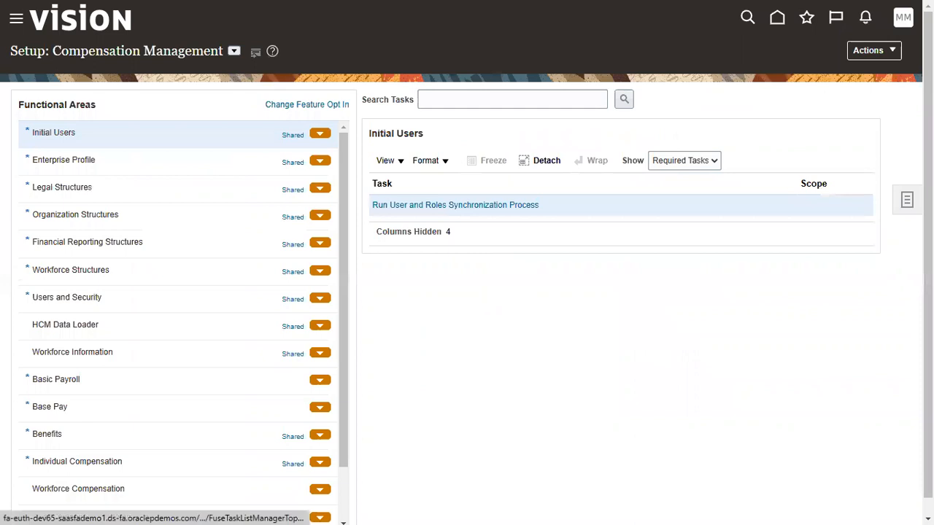
pyautogui.click(909, 203)
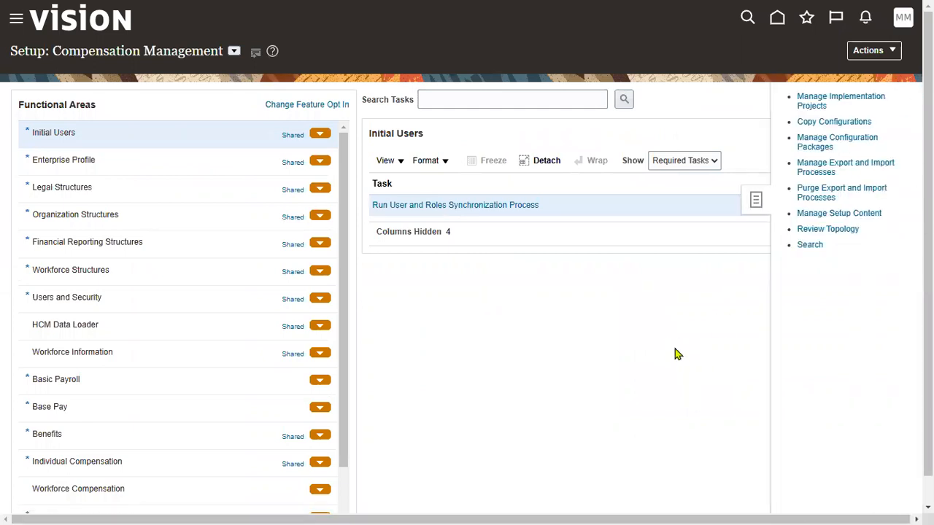
pyautogui.click(810, 104)
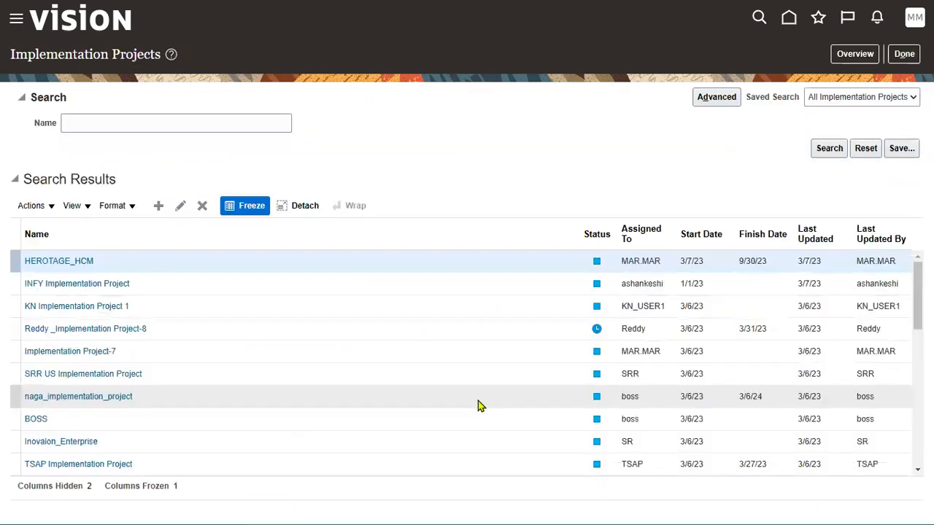
pyautogui.click(82, 262)
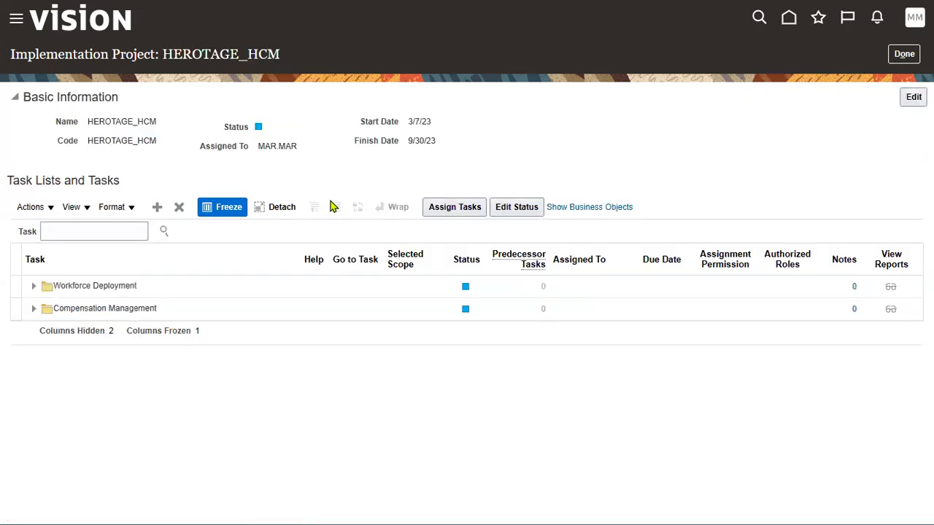
# Step: Expand the Compensation Management task list and start assigning its Define Base Pay tasks
pyautogui.click(112, 231)
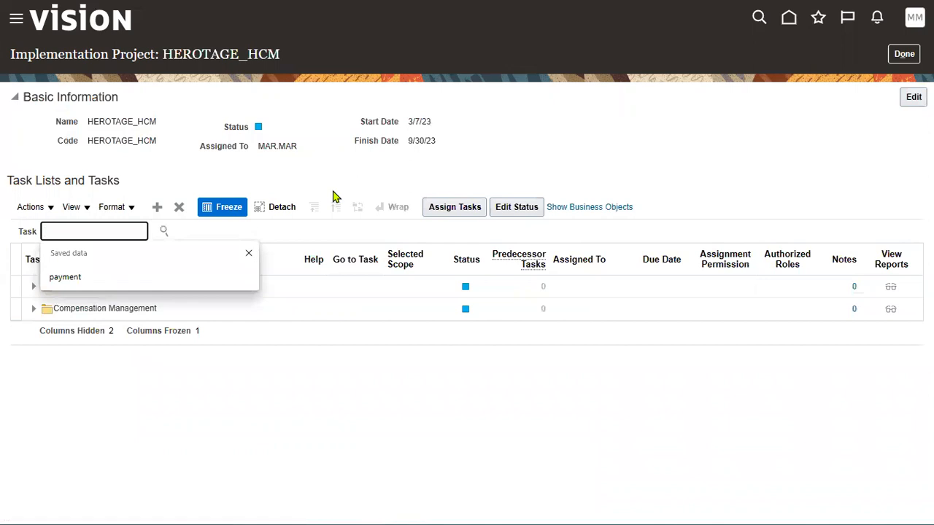
pyautogui.click(148, 376)
pyautogui.click(34, 309)
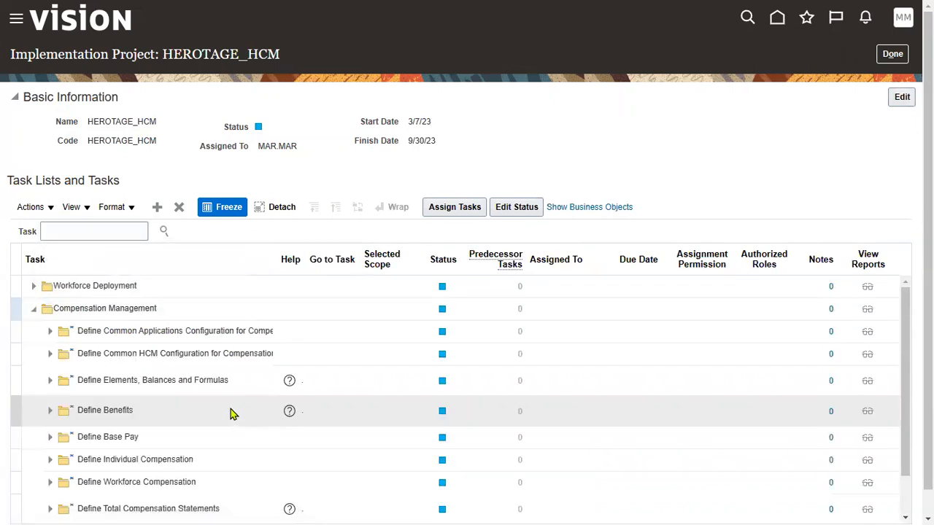
pyautogui.click(189, 438)
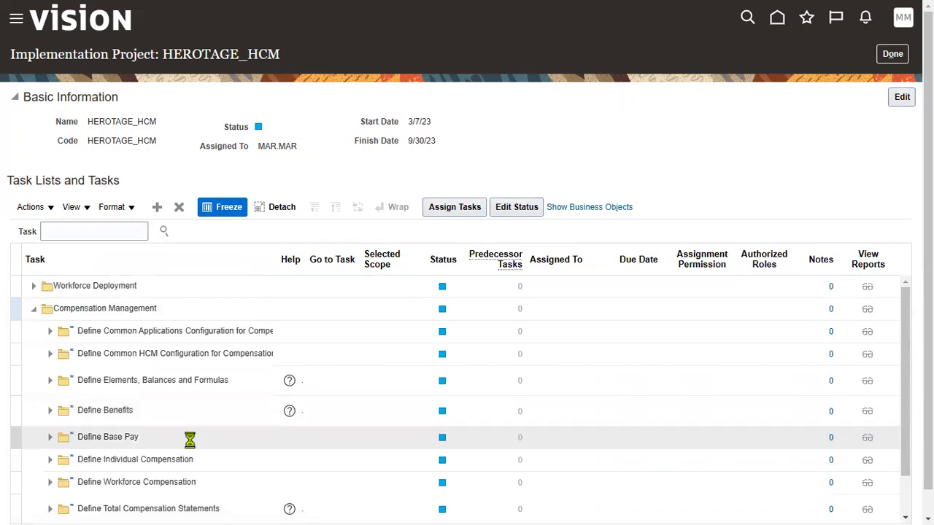
pyautogui.click(453, 209)
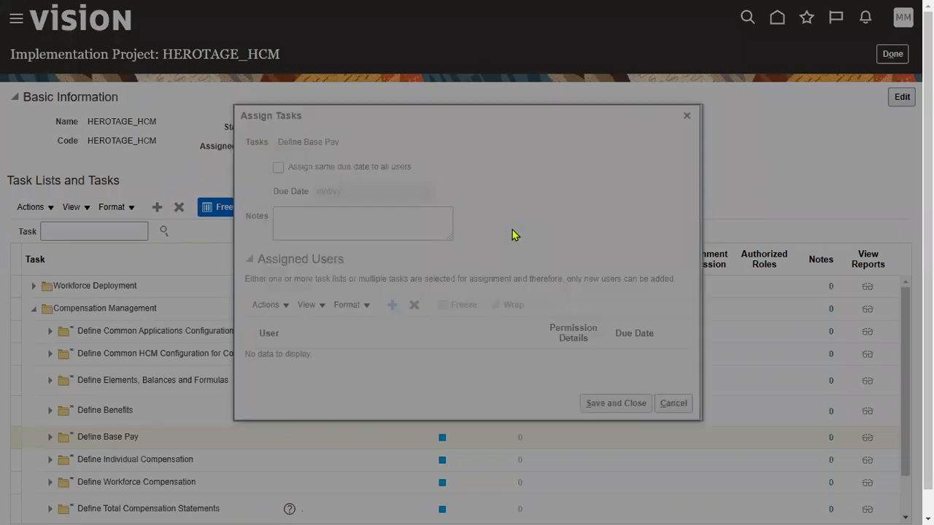
# Step: Find a user by last name, add them as an assignee of the Define Base Pay tasks, and save the assignment
pyautogui.click(434, 208)
pyautogui.write('john')
pyautogui.click(552, 184)
pyautogui.click(586, 284)
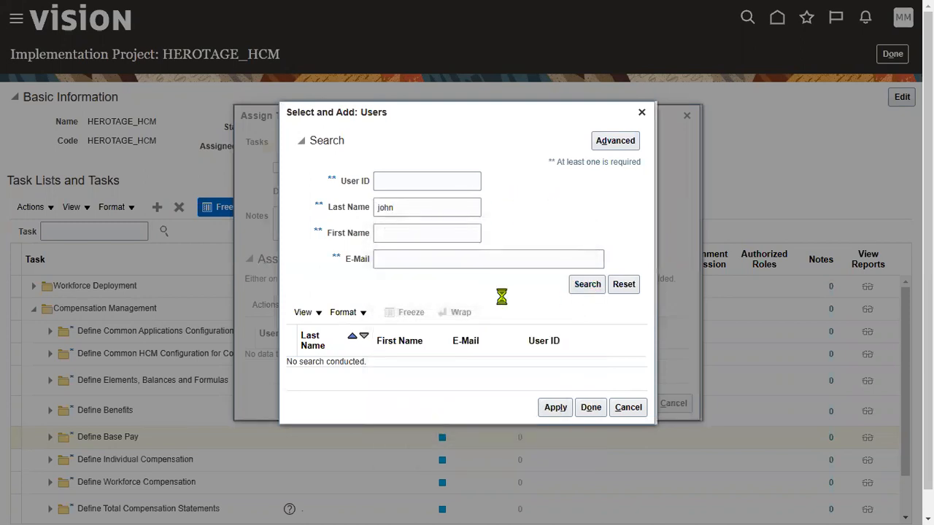
pyautogui.click(497, 436)
pyautogui.scroll(-3, 775, 447)
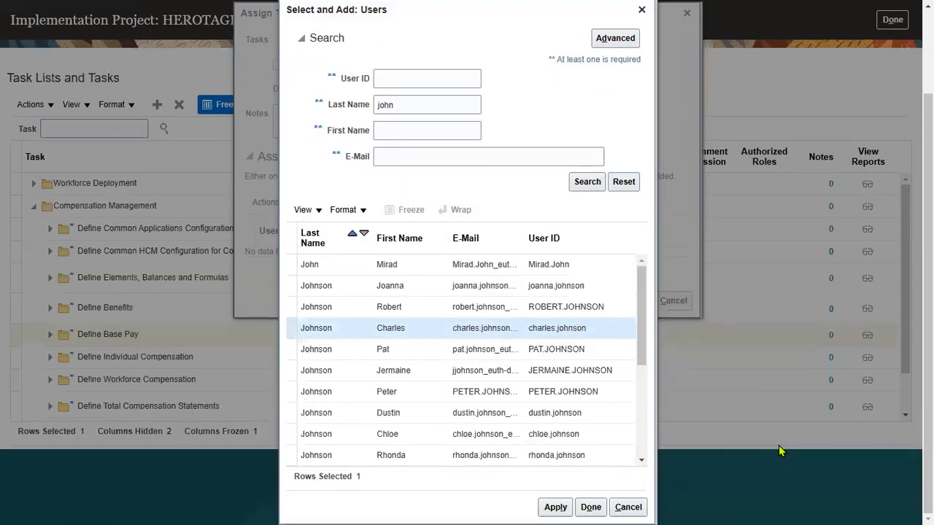
pyautogui.click(591, 507)
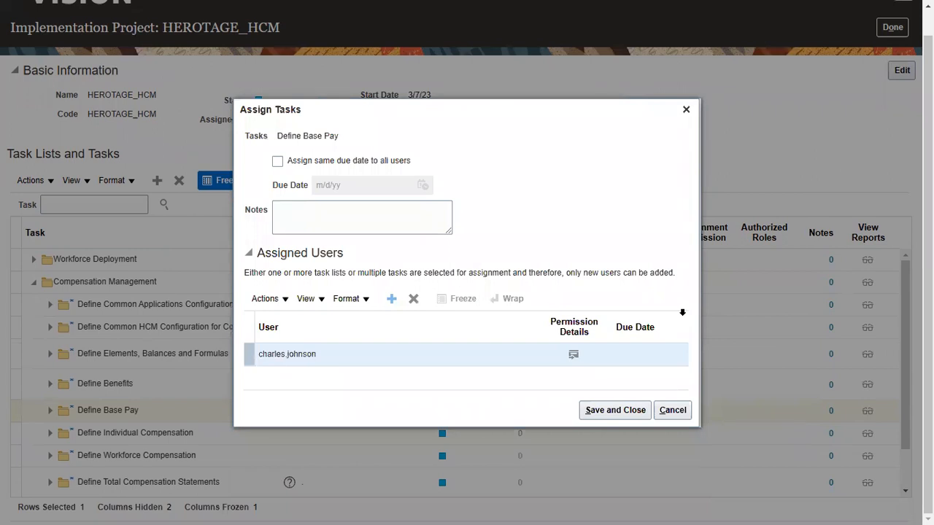
pyautogui.click(636, 407)
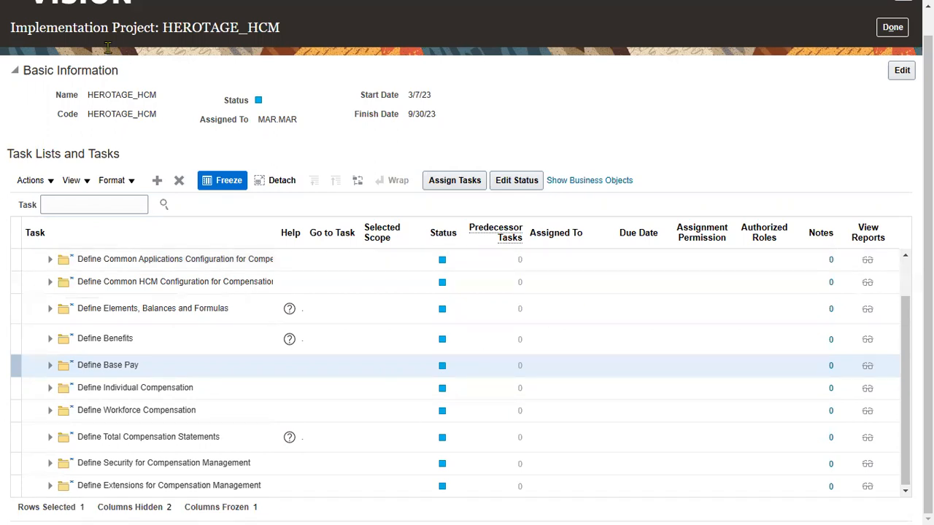
pyautogui.moveTo(107, 48)
pyautogui.scroll(1, 708, 139)
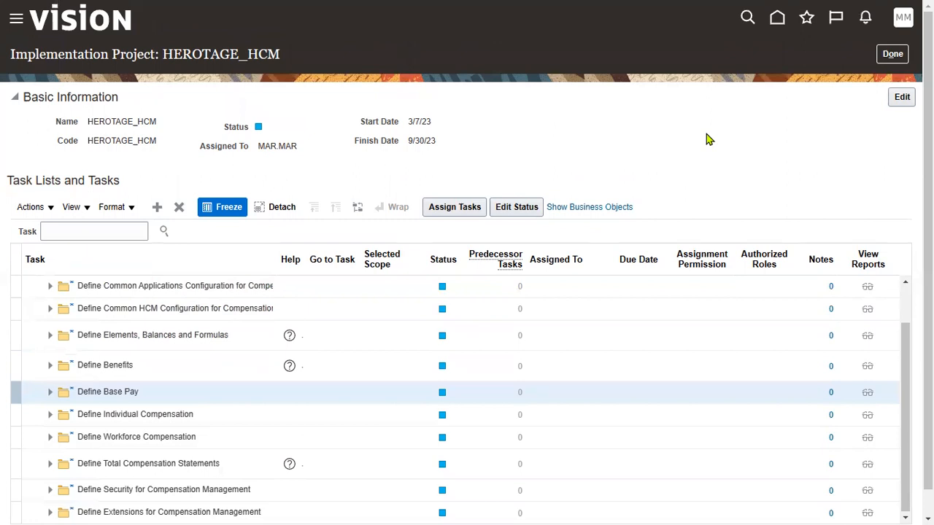
# Step: Switch to the Fusion HCM MAT workbook in Excel and enter "Heritage Food retail Pvt Ltd, India" in cell A59
pyautogui.hotkey('alt', 'Tab')
pyautogui.hotkey('alt', 'Tab')
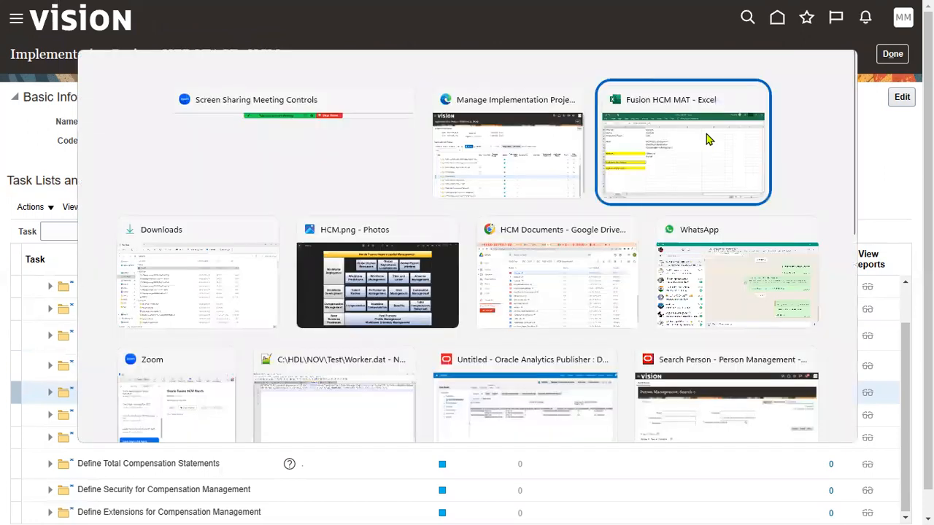
pyautogui.click(360, 319)
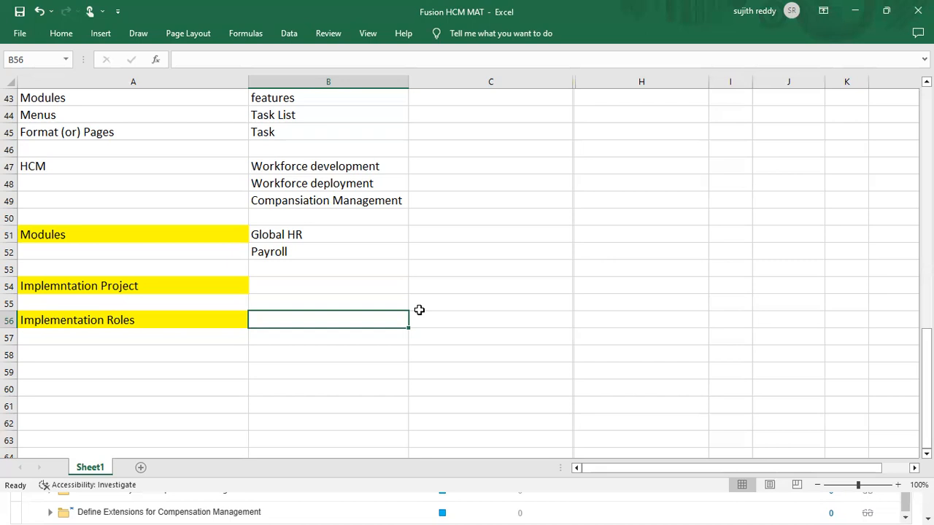
pyautogui.click(131, 374)
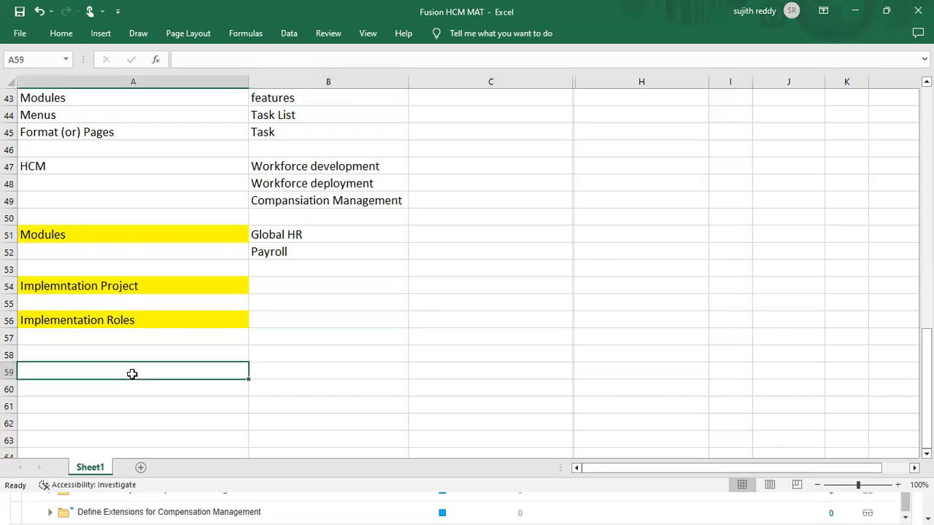
pyautogui.write('Heritage Fo')
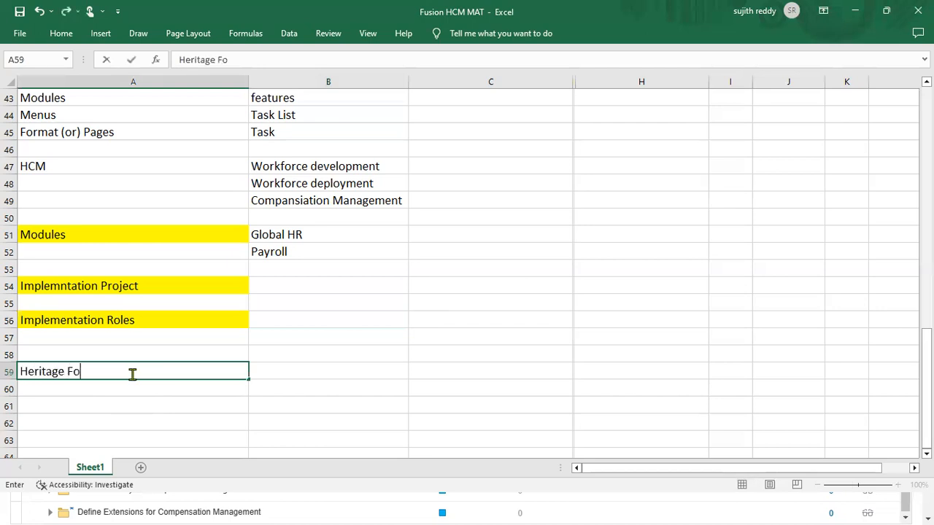
pyautogui.write('od retail ')
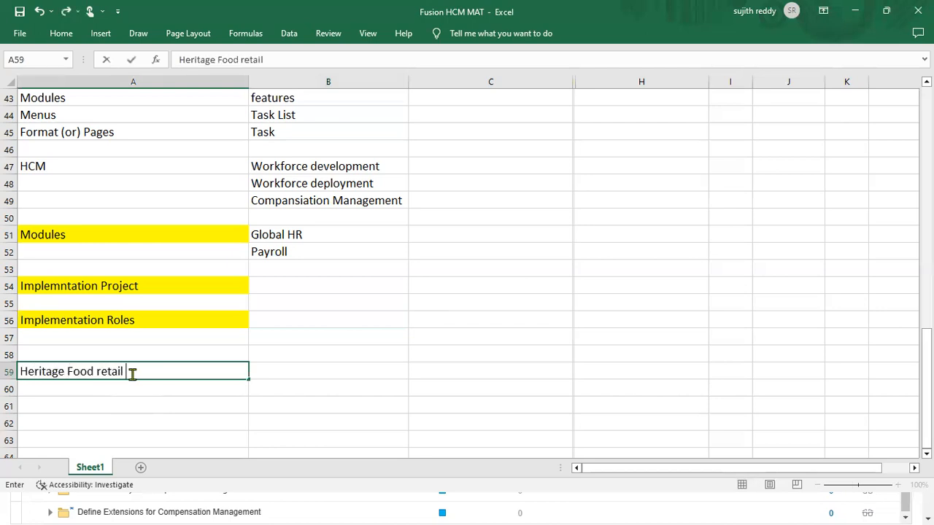
pyautogui.write('Pvt Ltd, India')
pyautogui.press('Tab')
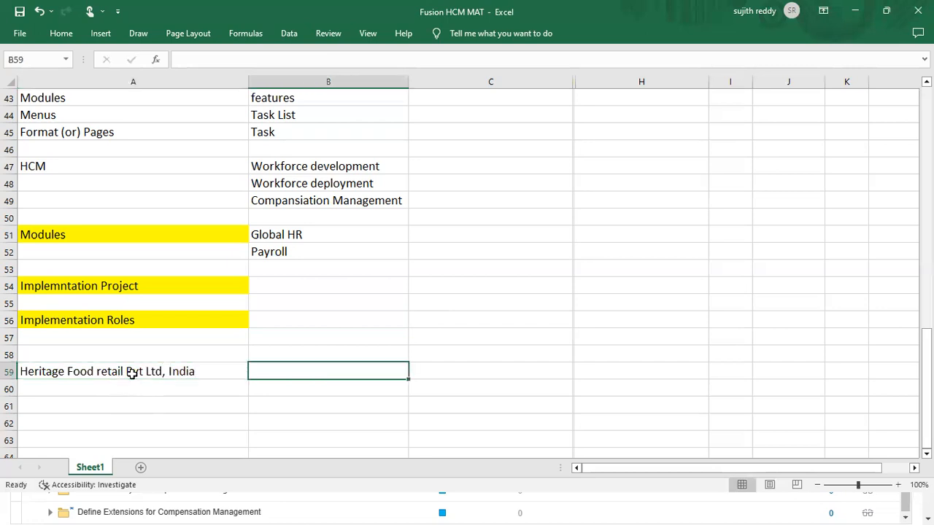
# Step: Enter 22000 in cell B59 and "5000 -IT Employees" in cell C59 beside the company name
pyautogui.write('22000')
pyautogui.press('Tab')
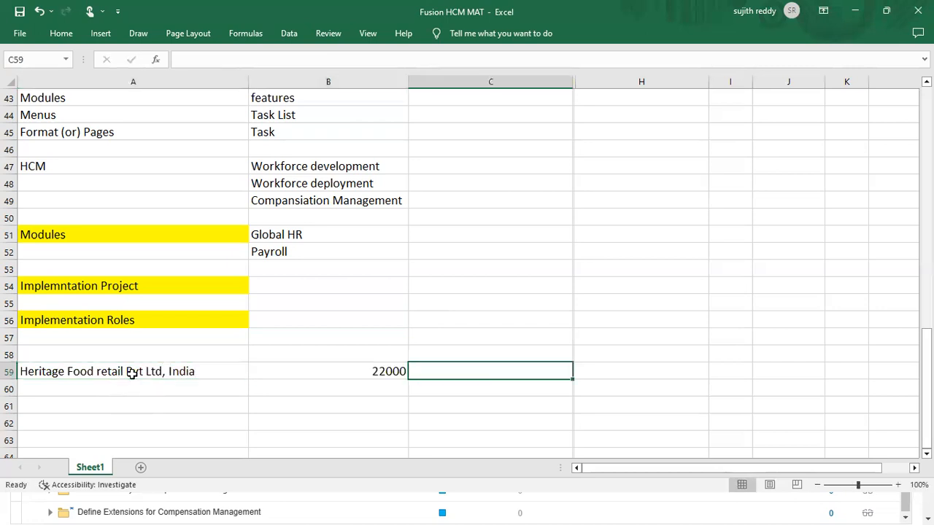
pyautogui.write('5000')
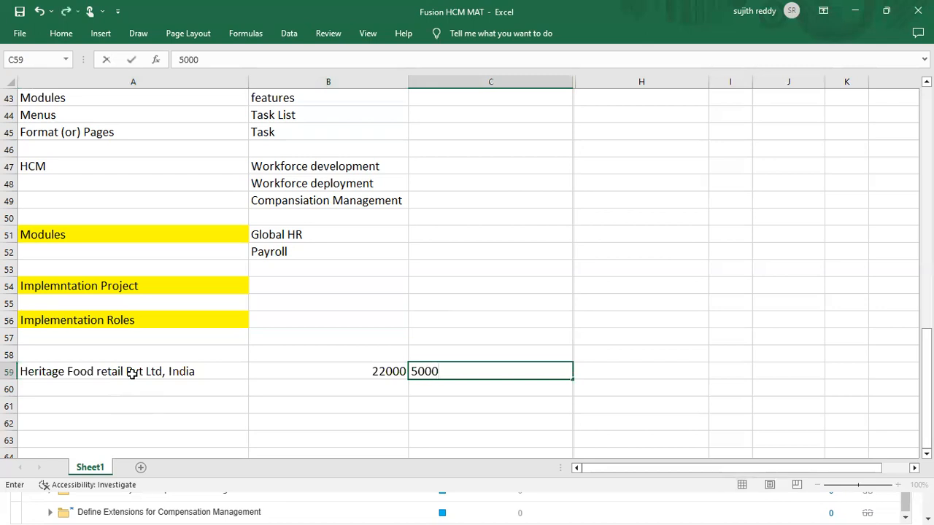
pyautogui.write(' -IT Employees')
pyautogui.press('Tab')
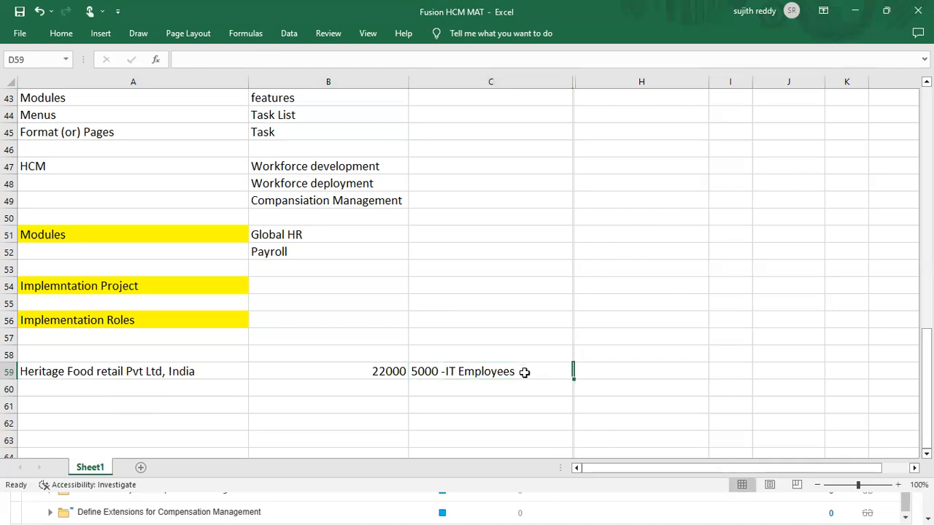
# Step: Enter "1500 Employees- Fusion" in cell H59 of the company row
pyautogui.click(589, 374)
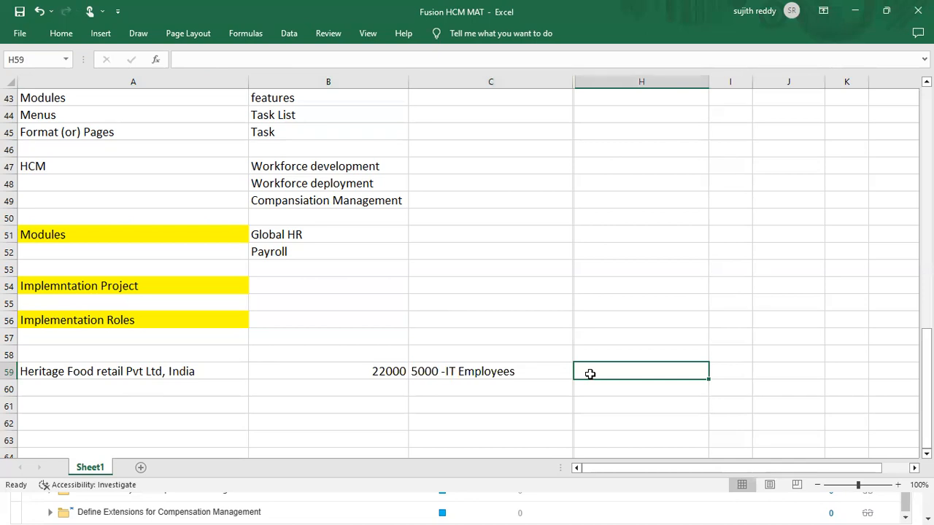
pyautogui.write('1500 ')
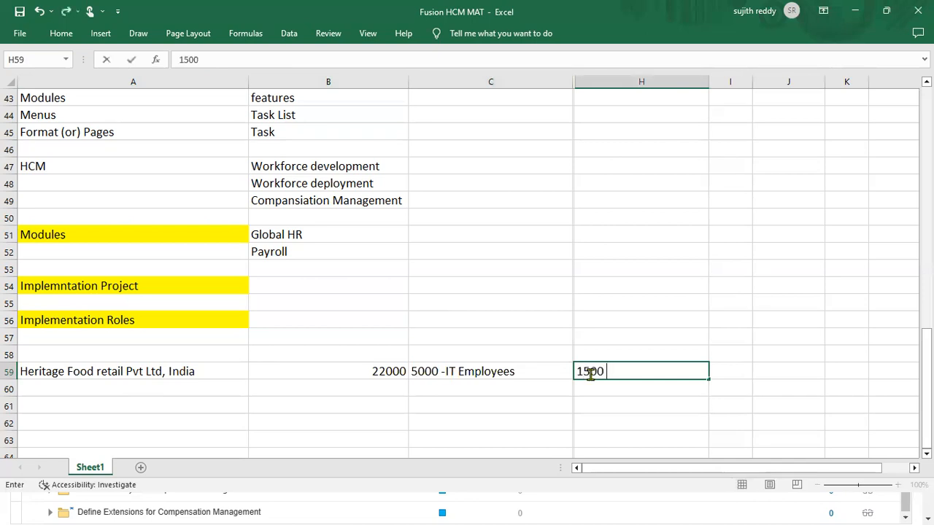
pyautogui.write('Employees')
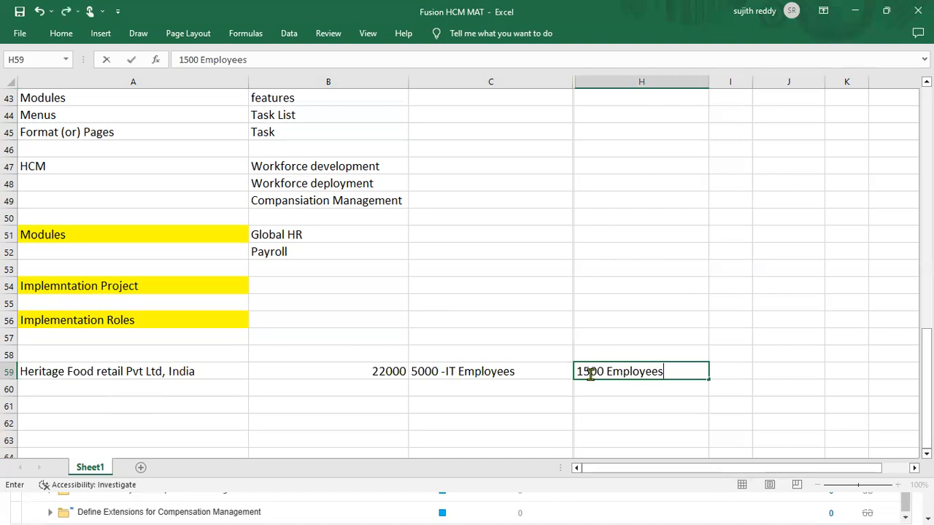
pyautogui.write('- Fusion')
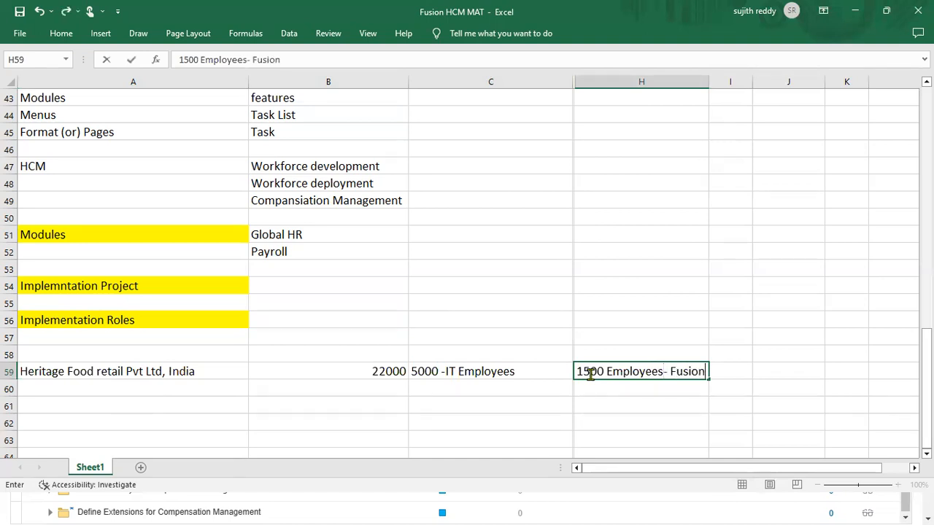
pyautogui.click(743, 369)
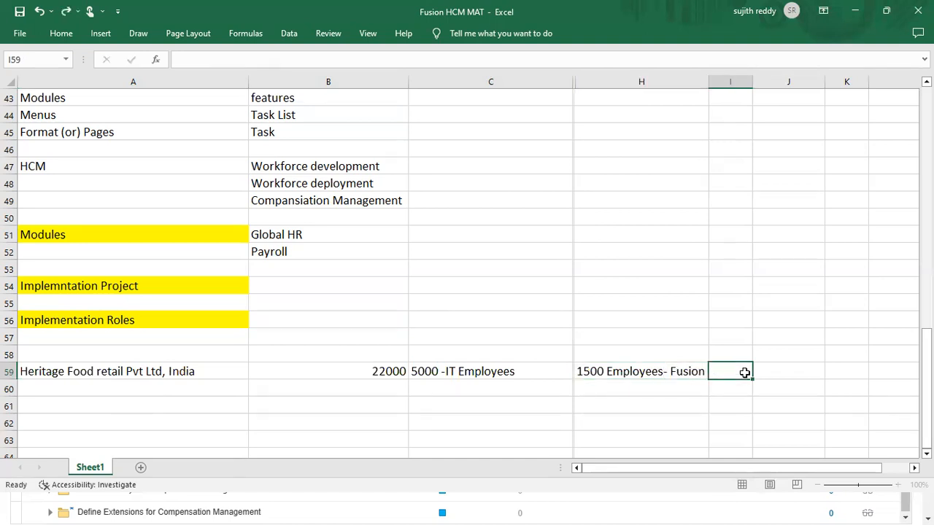
pyautogui.click(592, 372)
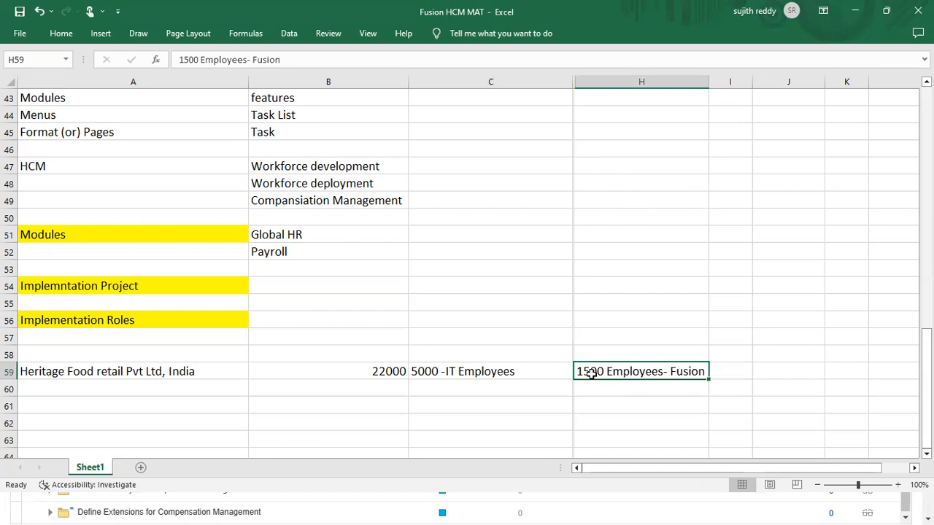
pyautogui.click(388, 370)
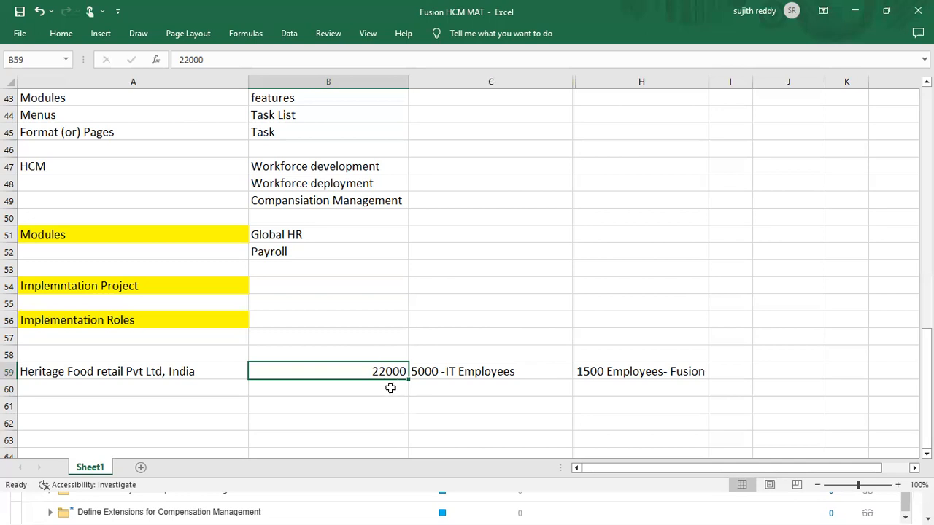
pyautogui.click(439, 248)
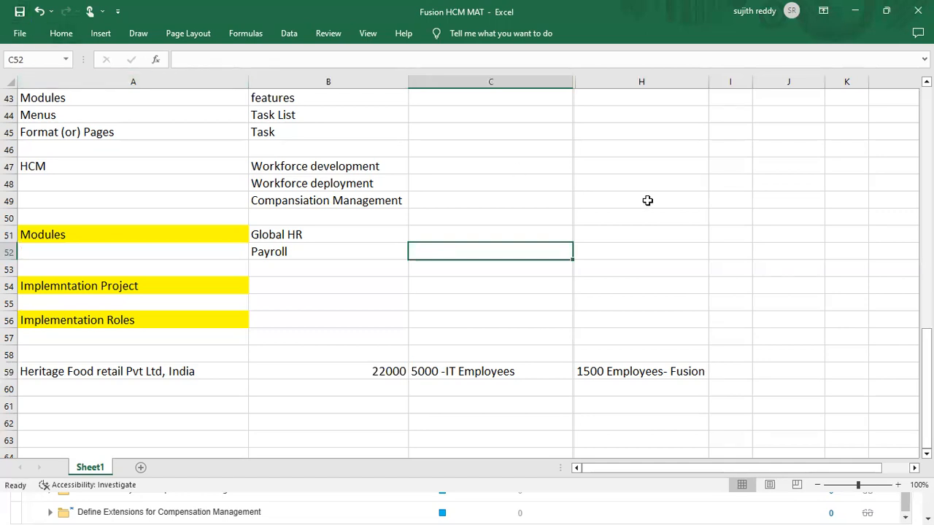
# Step: Return to Oracle Applications, go to the home page, and open Setup and Maintenance with its list of related tasks
pyautogui.click(855, 11)
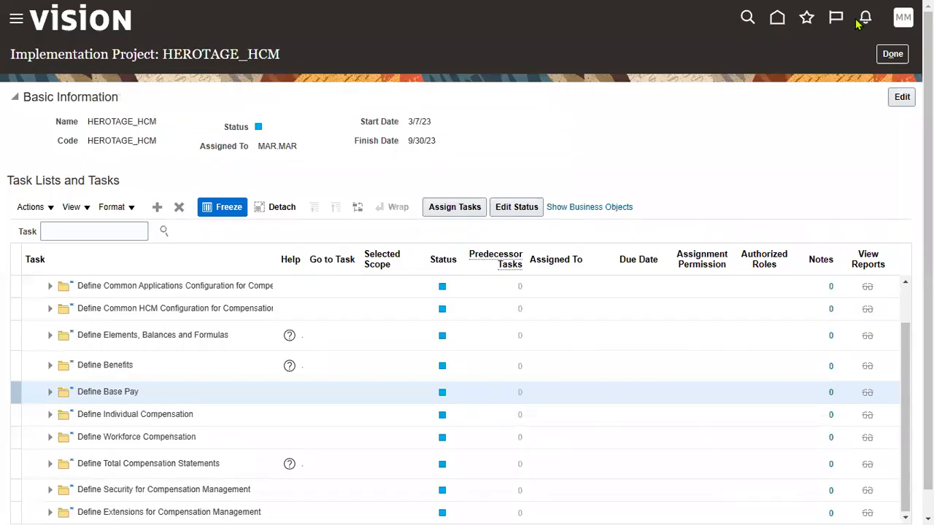
pyautogui.click(777, 20)
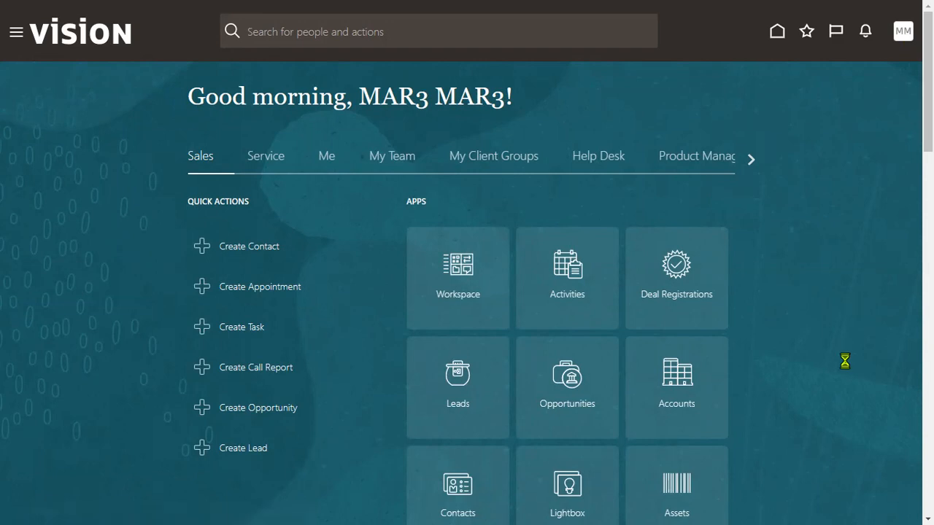
pyautogui.click(691, 240)
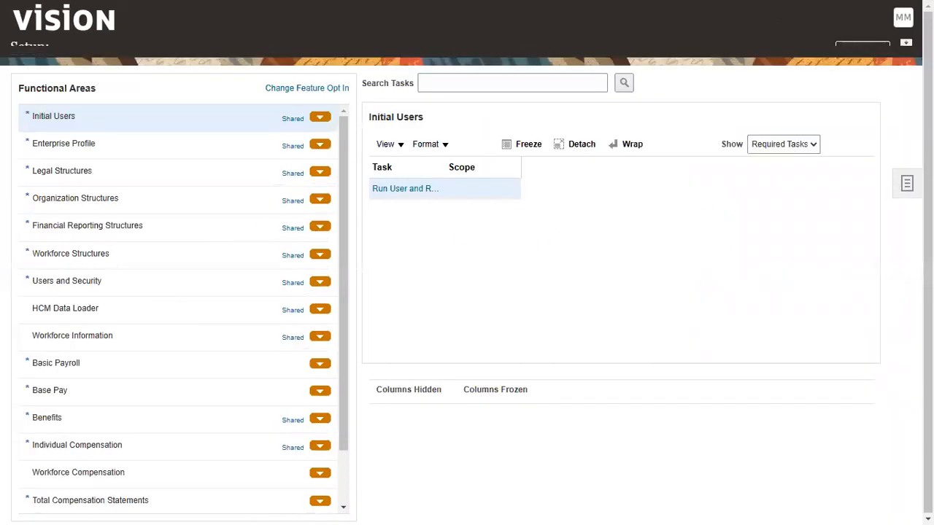
pyautogui.click(906, 201)
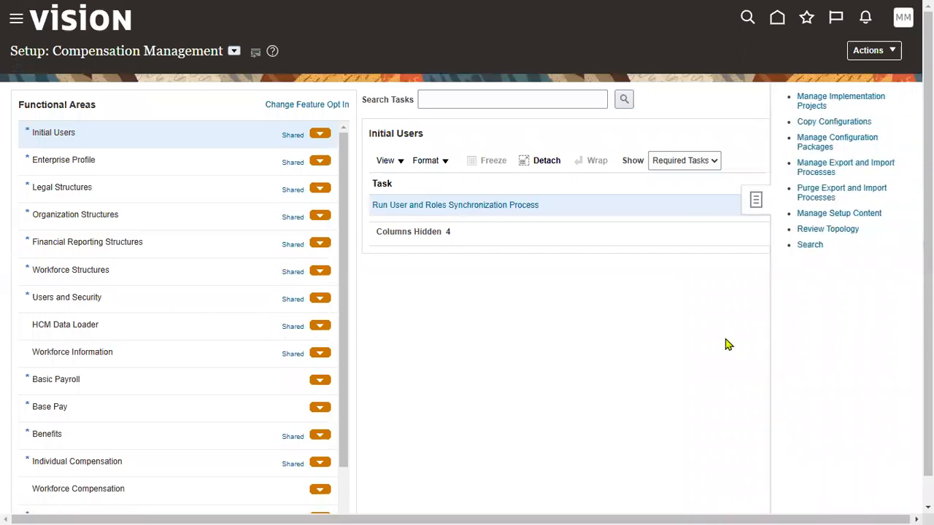
# Step: Change the setup offering to Workforce Deployment
pyautogui.click(235, 51)
pyautogui.moveTo(459, 119); pyautogui.dragTo(458, 227)
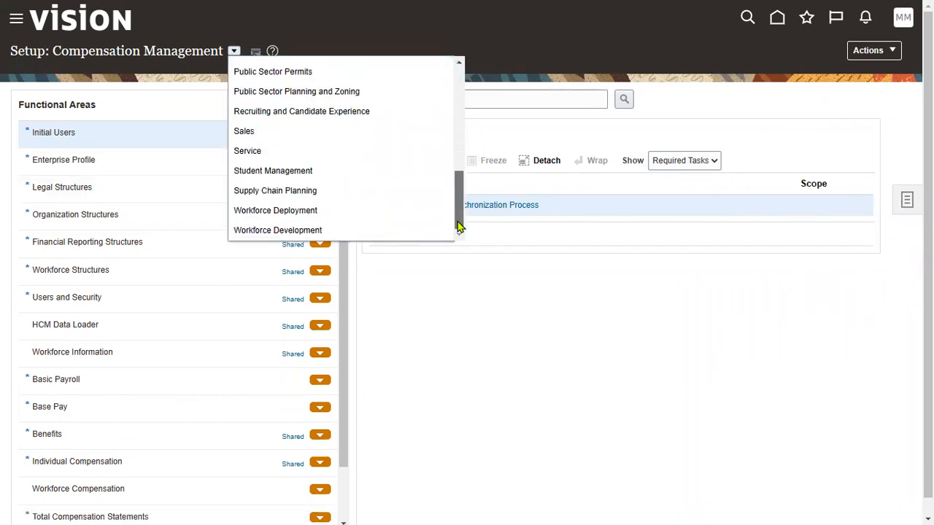
pyautogui.click(331, 216)
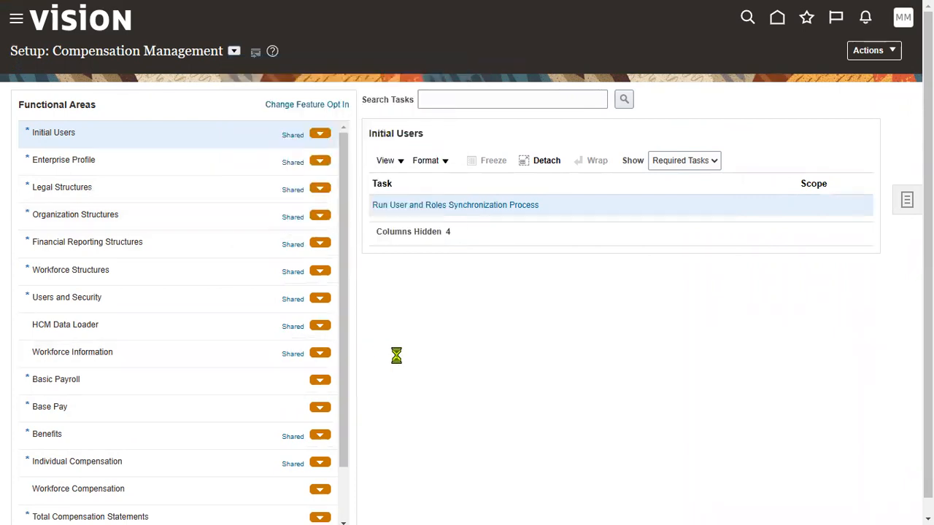
# Step: Open the Time and Labor functional area, show All Tasks, and look through its full task list
pyautogui.scroll(-5, 241, 408)
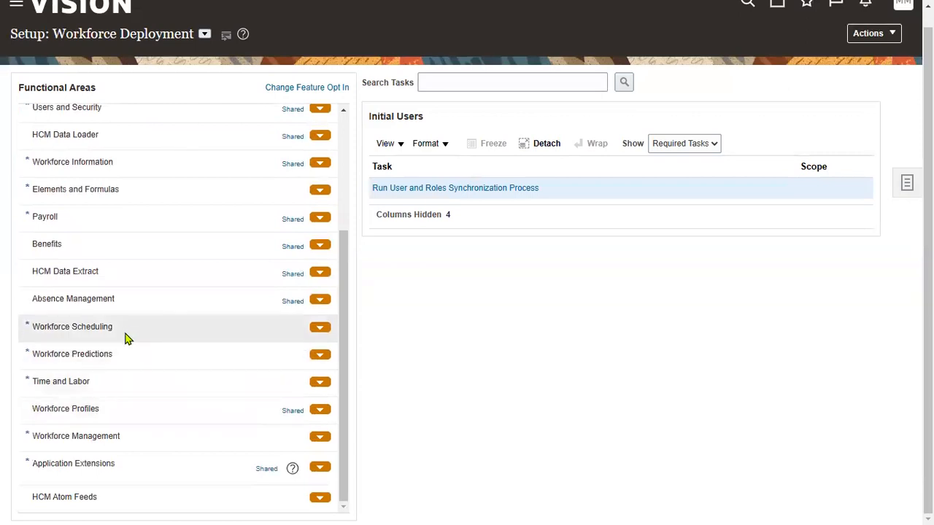
pyautogui.click(88, 382)
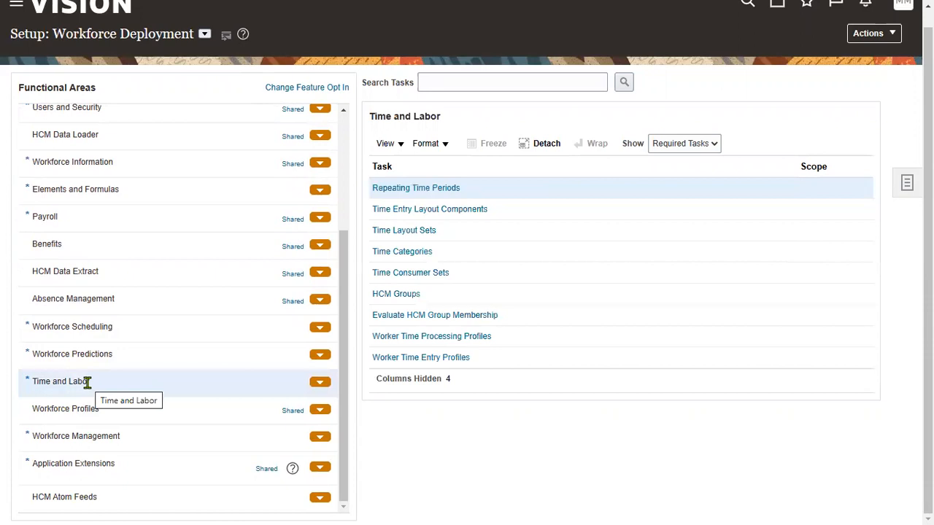
pyautogui.click(697, 143)
pyautogui.click(678, 162)
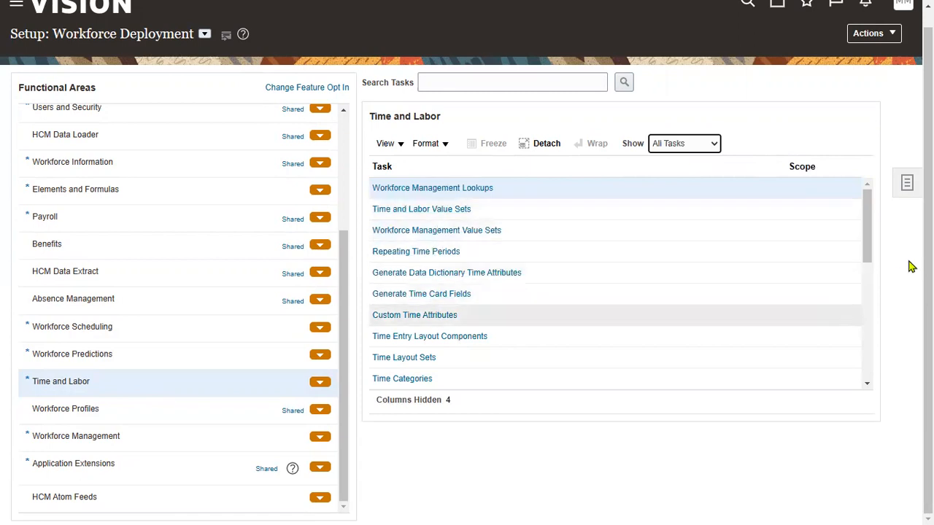
pyautogui.moveTo(870, 250); pyautogui.dragTo(862, 394)
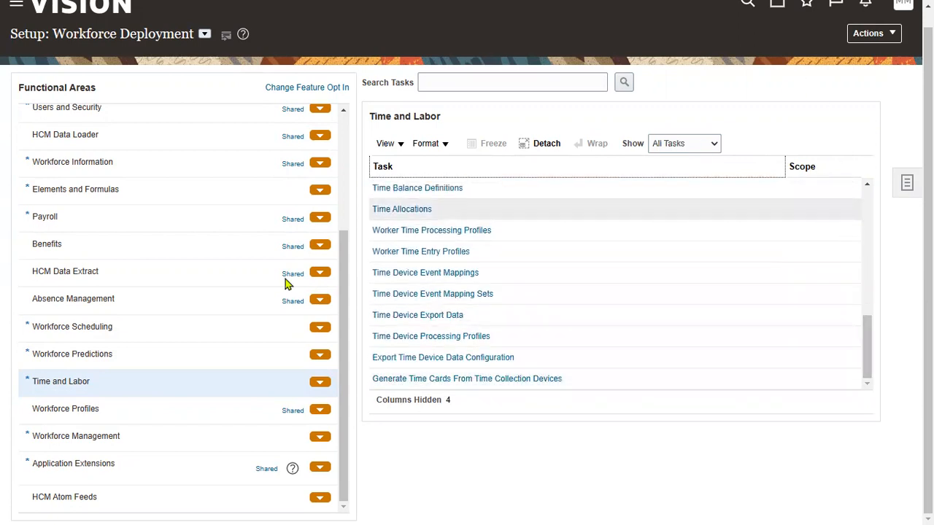
# Step: Browse the Payroll, Benefits and Workforce Management functional areas of Workforce Deployment
pyautogui.click(80, 216)
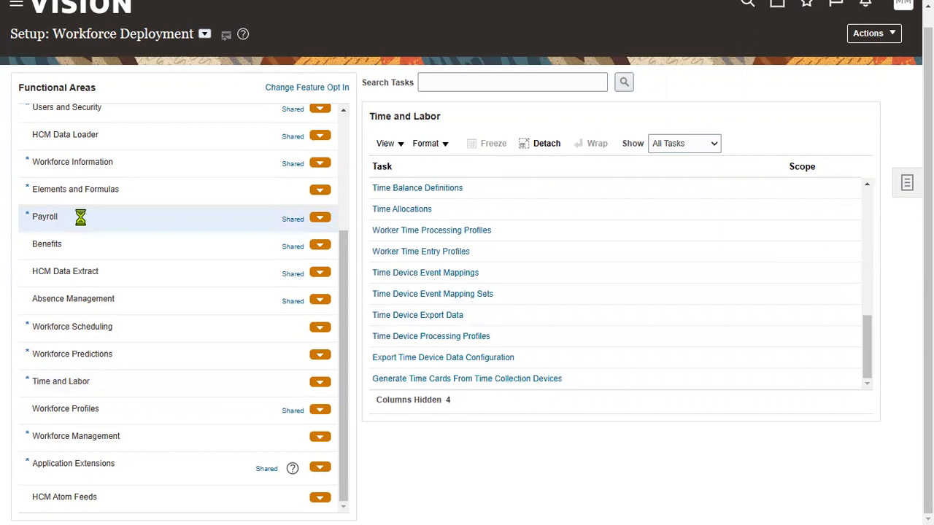
pyautogui.click(87, 249)
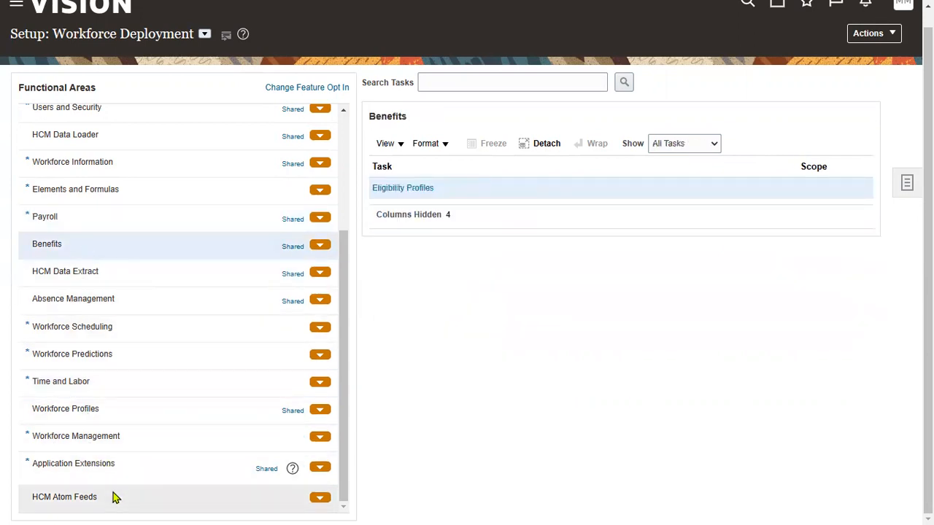
pyautogui.click(119, 438)
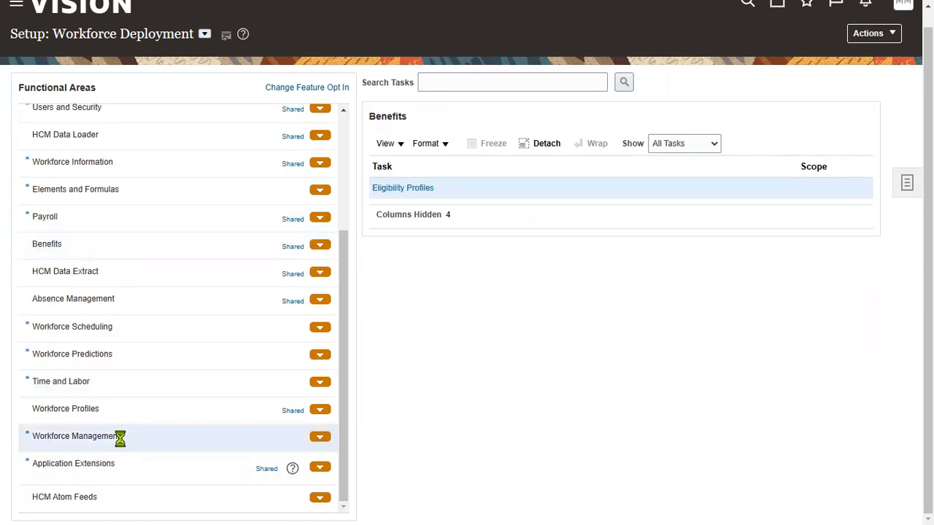
# Step: Return to the start of the functional areas list, switch to Chrome and show the RTL Online Trainings Placements videos on YouTube
pyautogui.scroll(5, 200, 289)
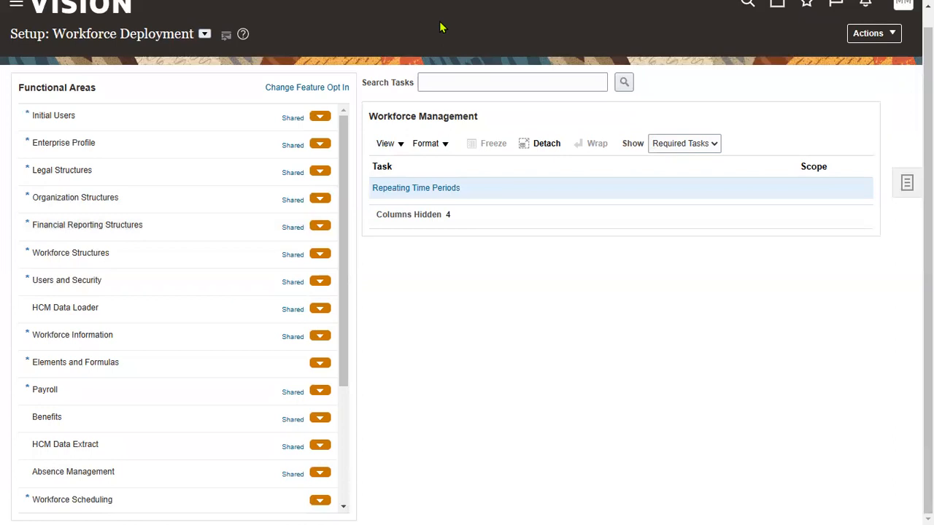
pyautogui.click(887, 10)
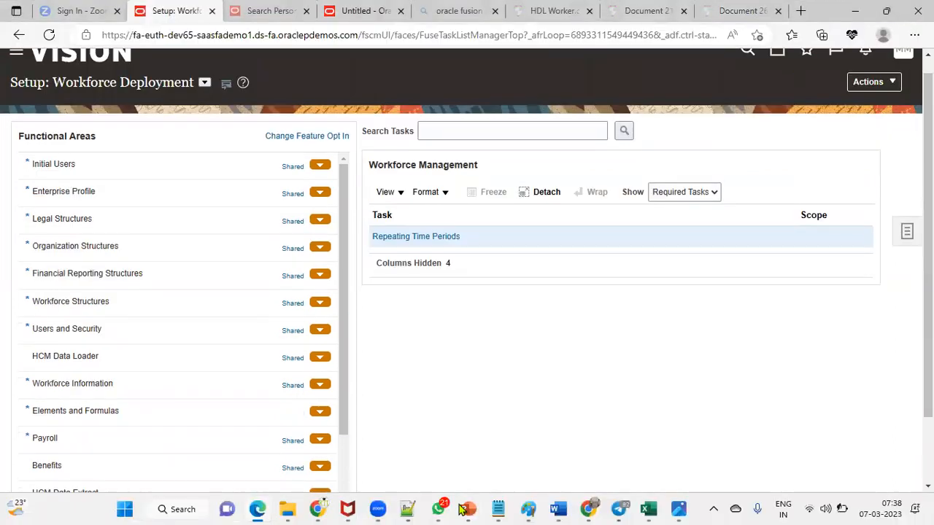
pyautogui.click(318, 509)
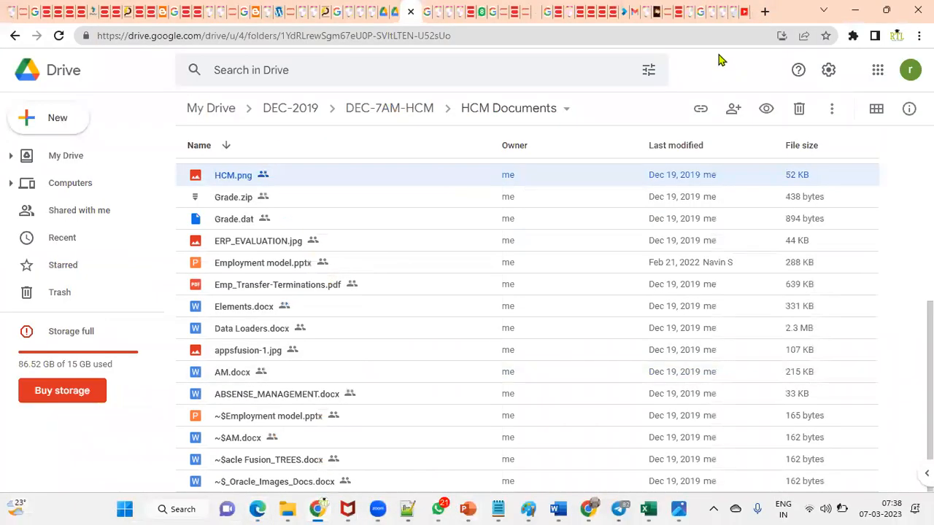
pyautogui.click(737, 11)
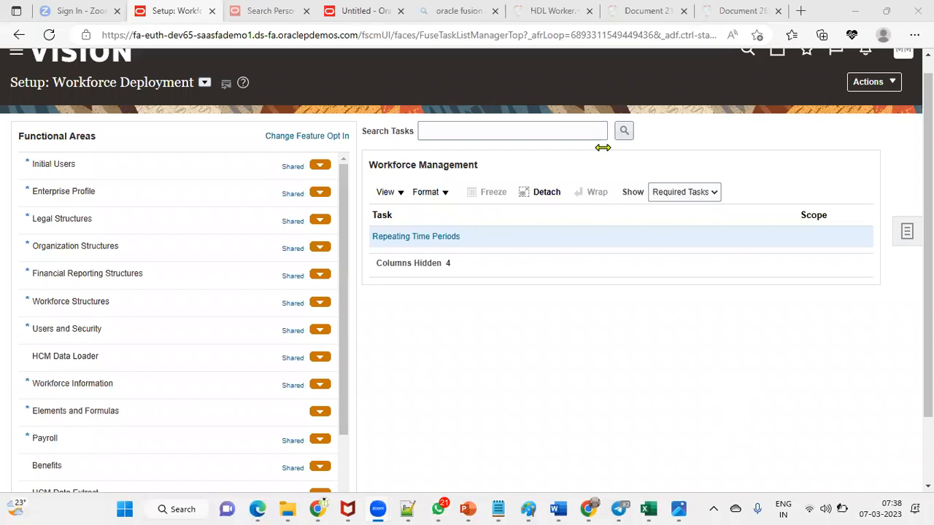
# Step: Return to Oracle Applications and open the Roles page of the Security Console
pyautogui.scroll(1, 603, 148)
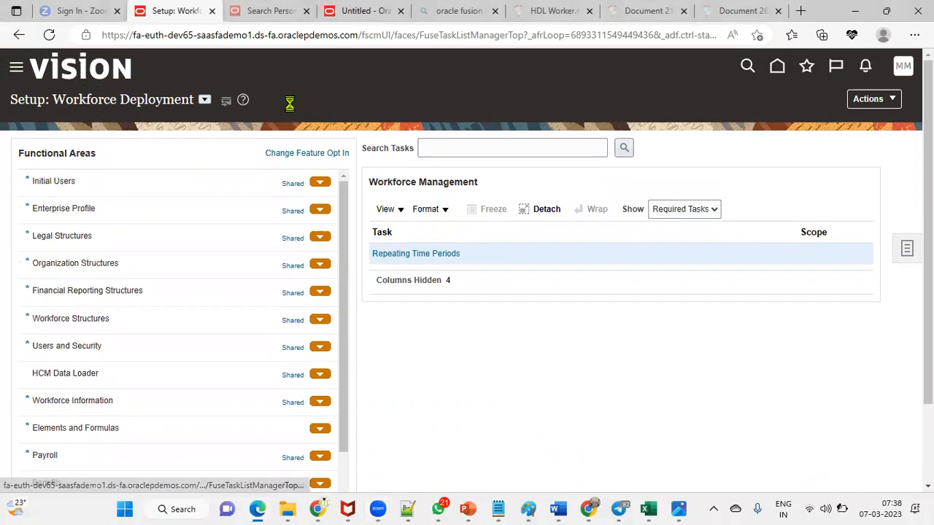
pyautogui.scroll(-10, 120, 442)
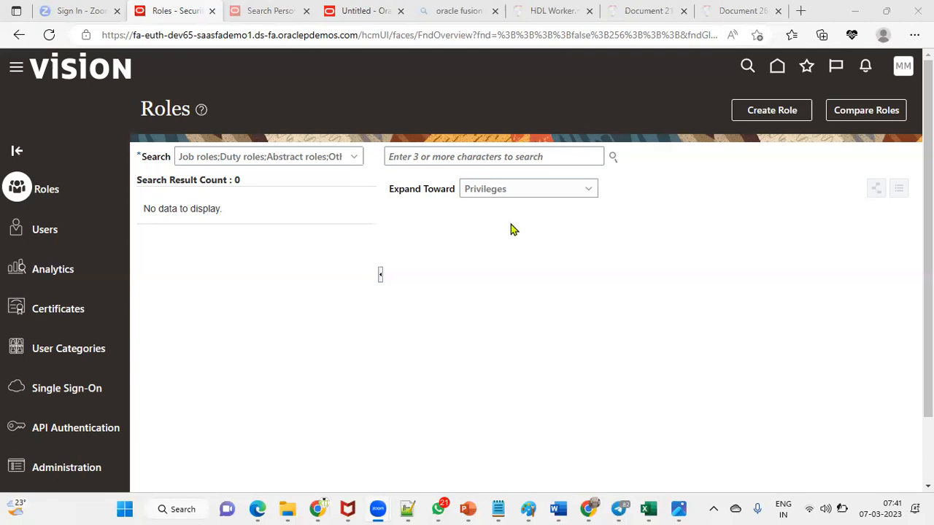
# Step: Switch to the Fusion HCM MAT workbook in Excel and select the HCM modules from Global HR to Talent Mangement, C34:C37
pyautogui.click(321, 509)
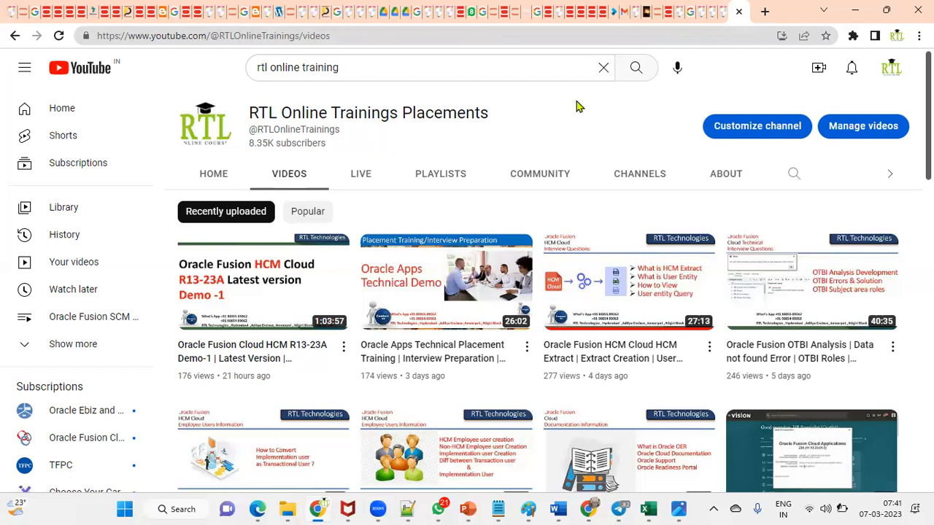
pyautogui.click(648, 509)
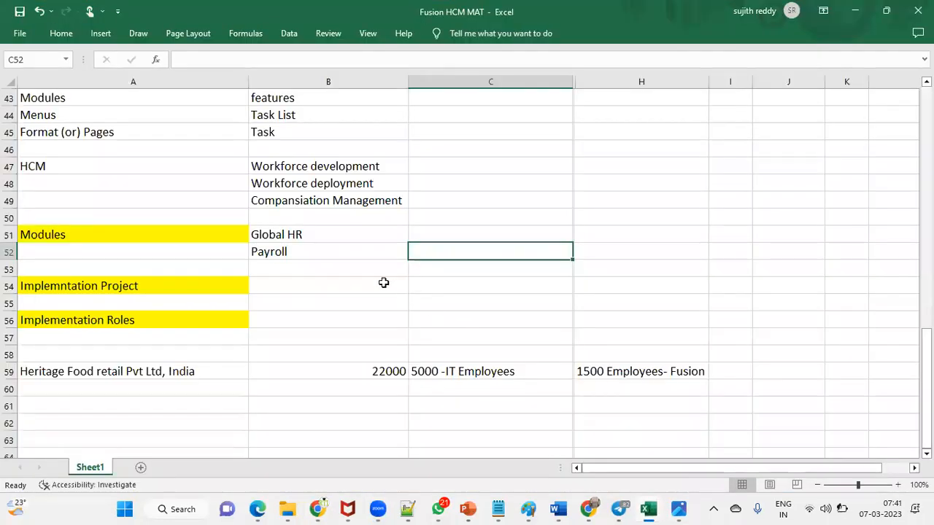
pyautogui.scroll(5, 373, 276)
pyautogui.scroll(1, 373, 276)
pyautogui.moveTo(445, 252); pyautogui.dragTo(466, 310)
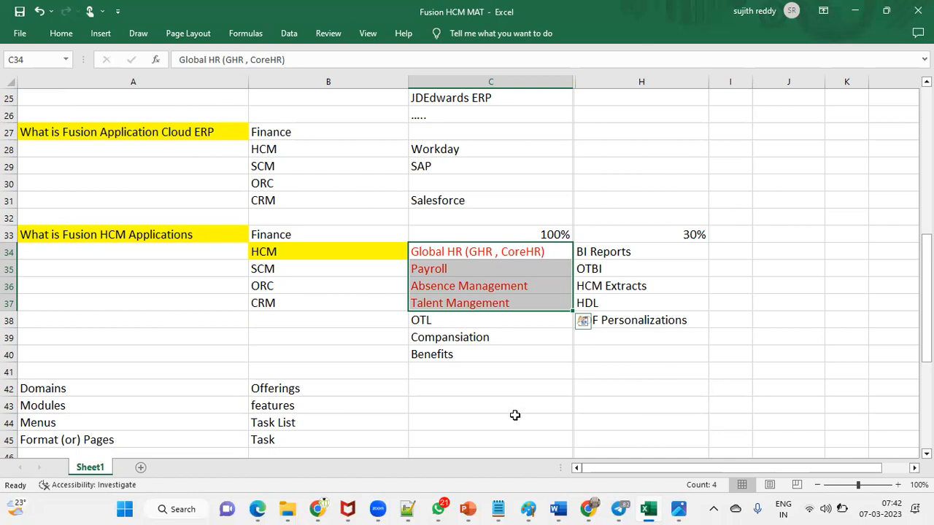
# Step: Switch back to YouTube in Chrome, look through the channel's videos and search for "rtl online training cretification"
pyautogui.click(321, 509)
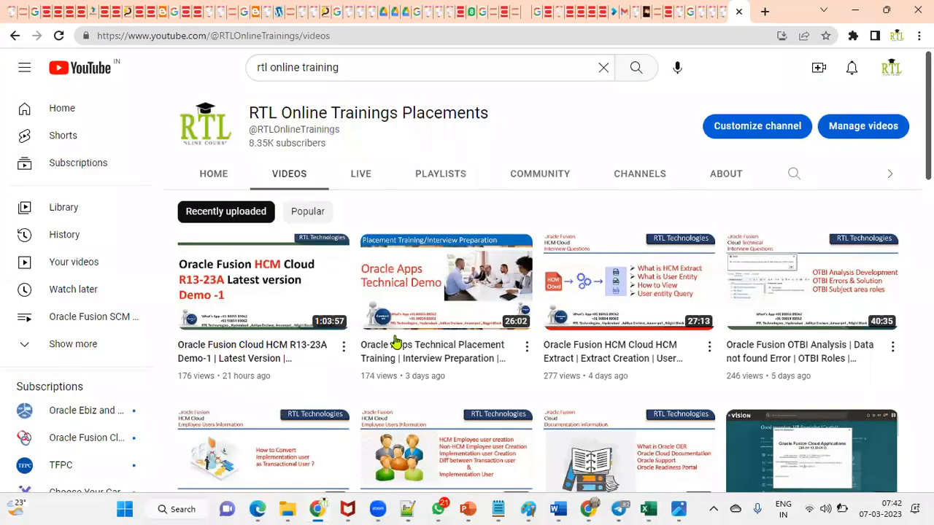
pyautogui.scroll(-5, 396, 343)
pyautogui.click(369, 68)
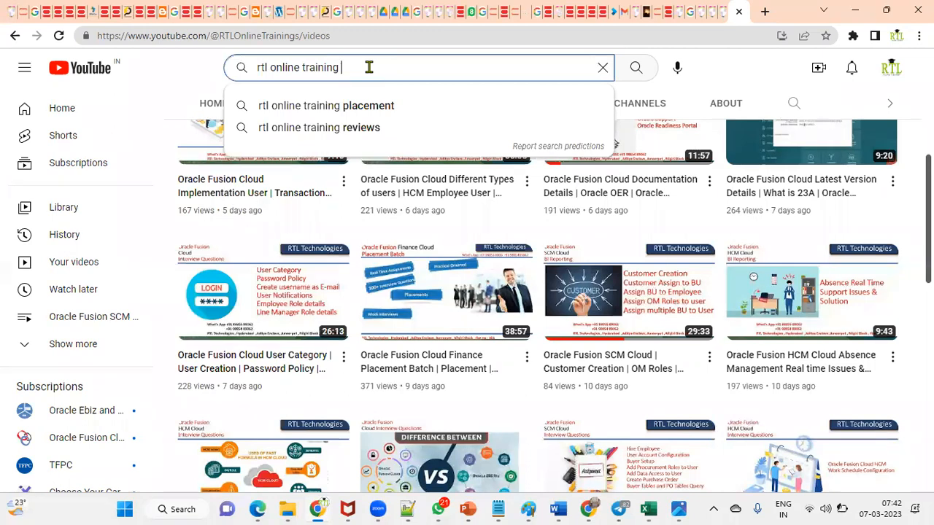
pyautogui.write('cretification')
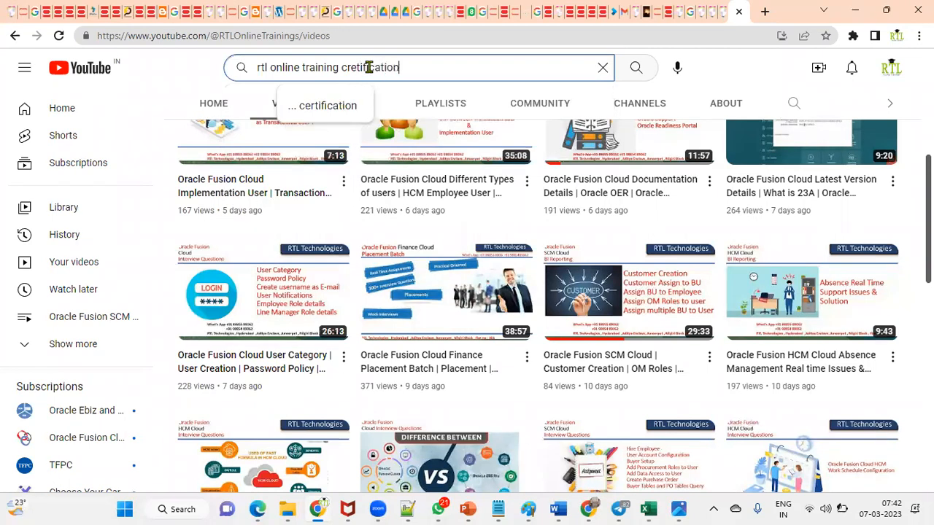
pyautogui.press('Return')
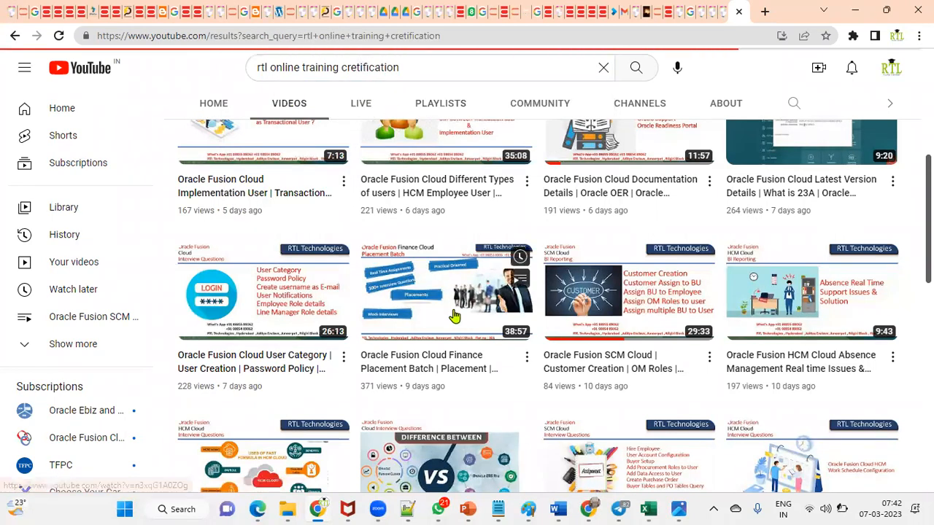
# Step: Look through the search results for the Oracle Fusion Cloud Free Certification video and return to the start of the results
pyautogui.scroll(-2, 699, 358)
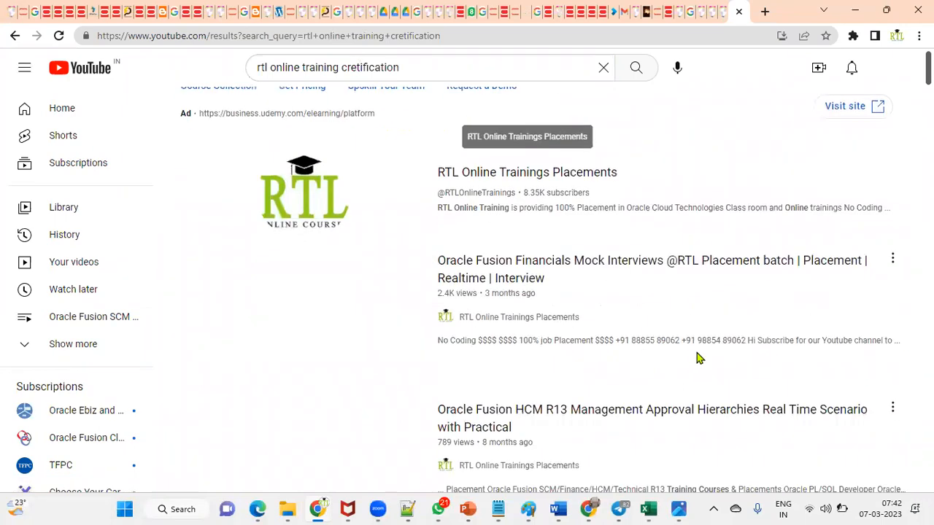
pyautogui.scroll(-3, 677, 350)
pyautogui.scroll(-4, 666, 370)
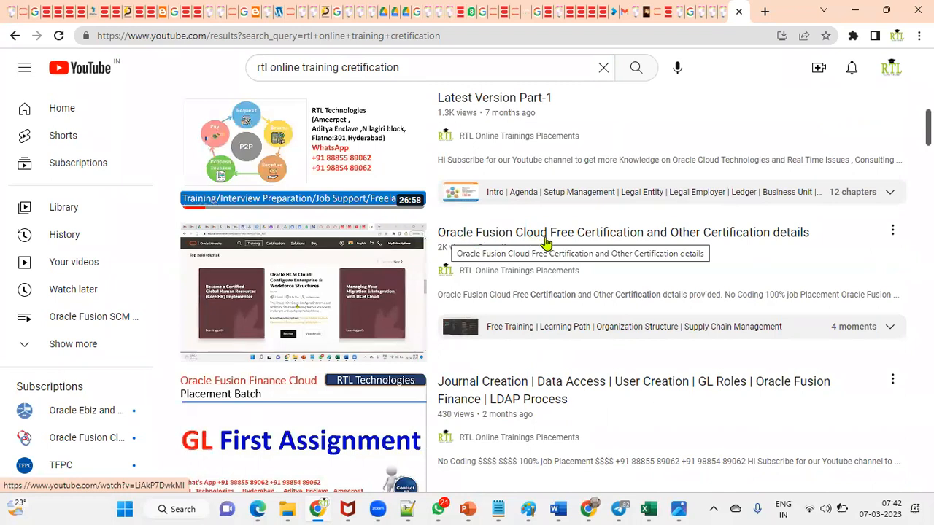
pyautogui.moveTo(591, 245)
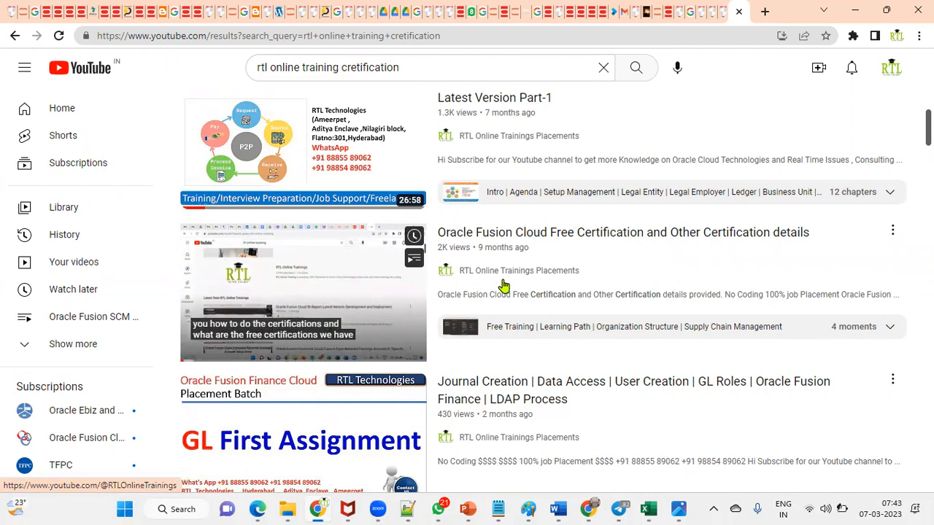
pyautogui.scroll(10, 423, 197)
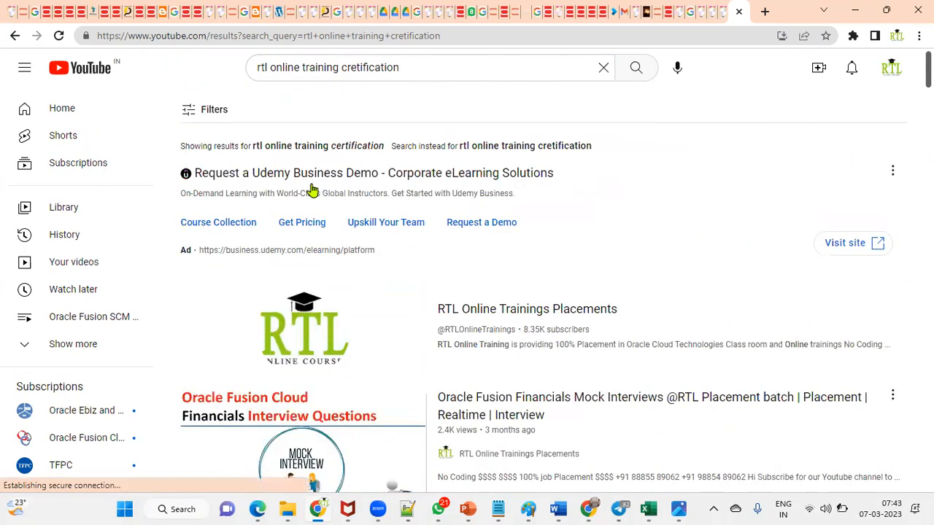